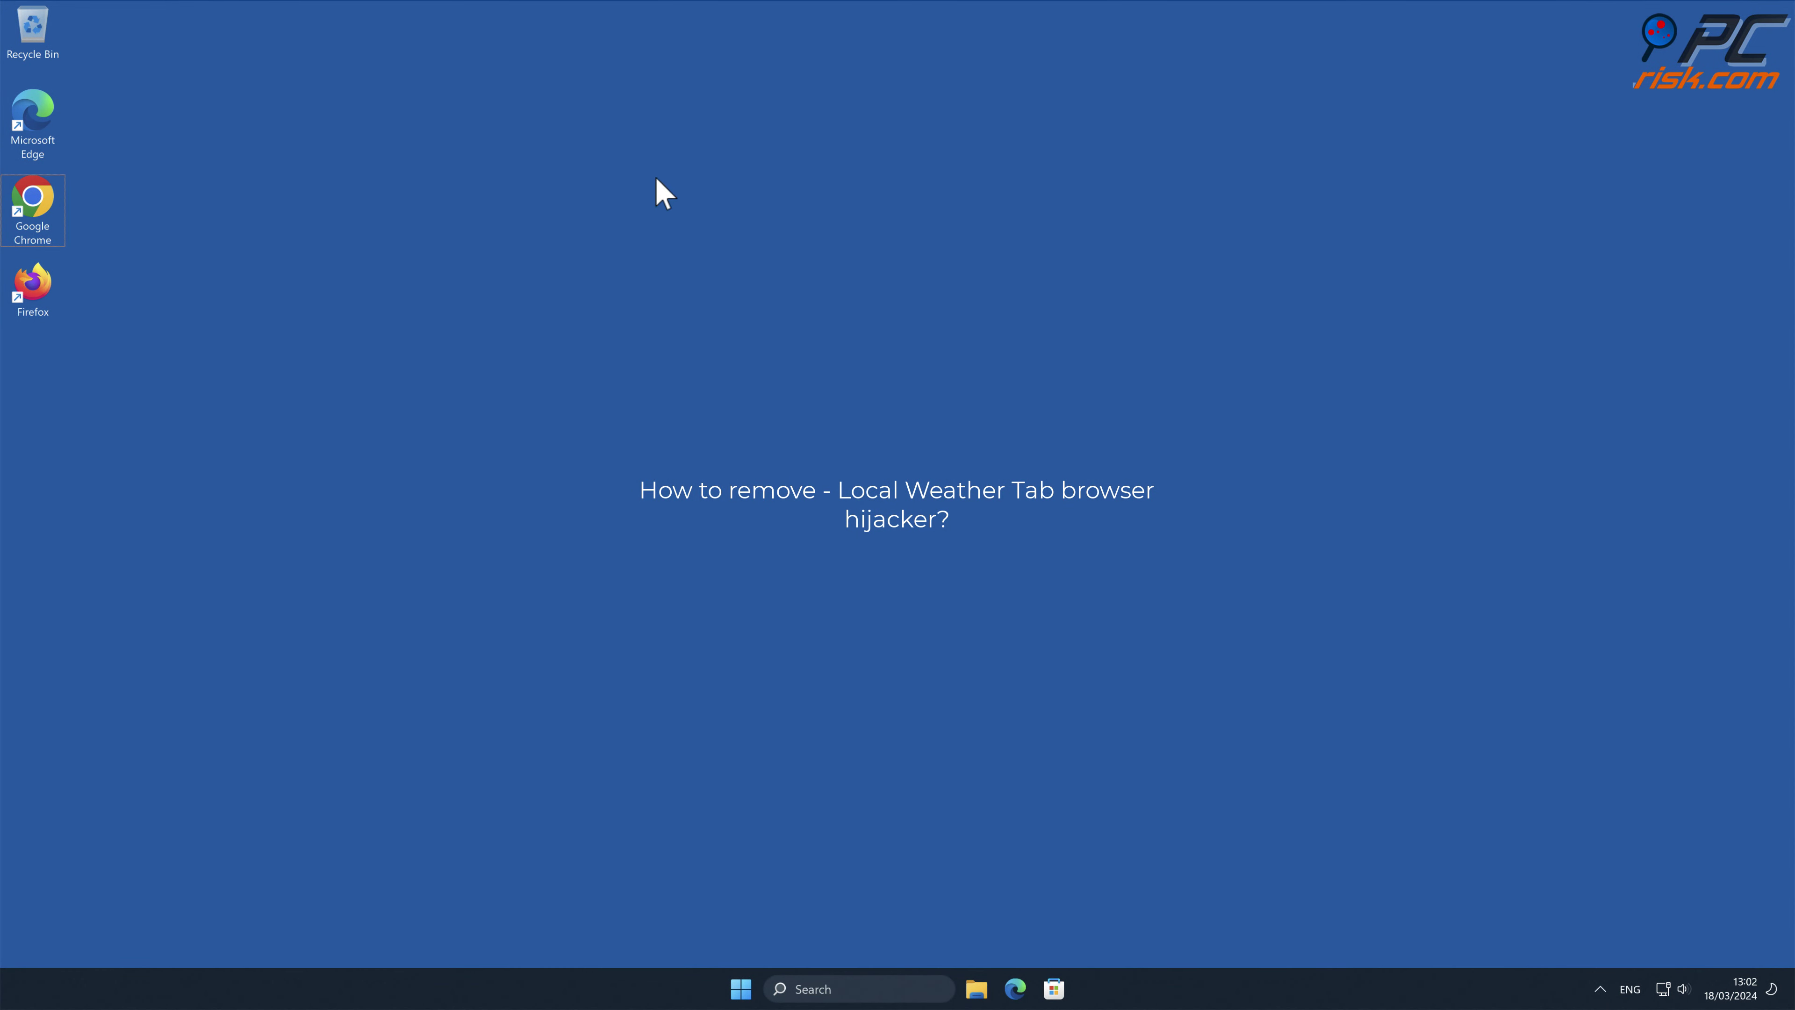
- Launch Chrome and search 'testing search engine', which lands on Yahoo results
{"action": "double_click", "coordinate": [45, 195]}
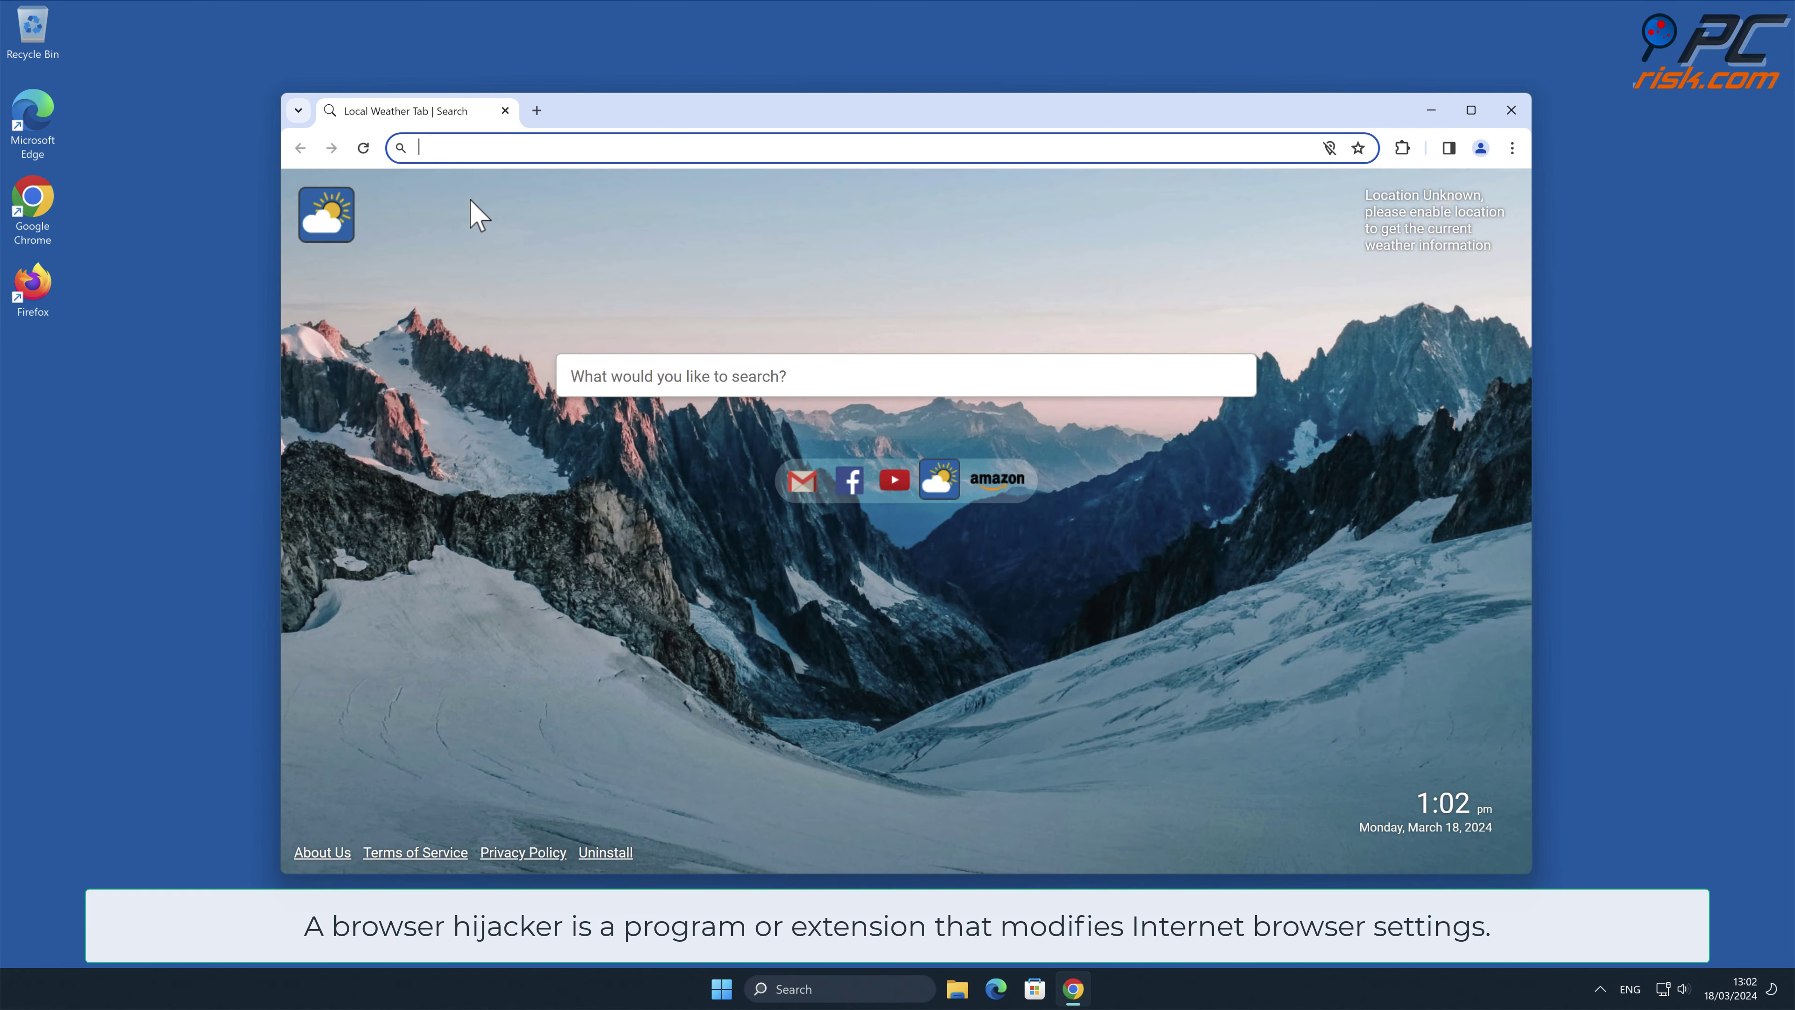
{"action": "type", "text": "testing search engine"}
{"action": "key", "text": "Return"}
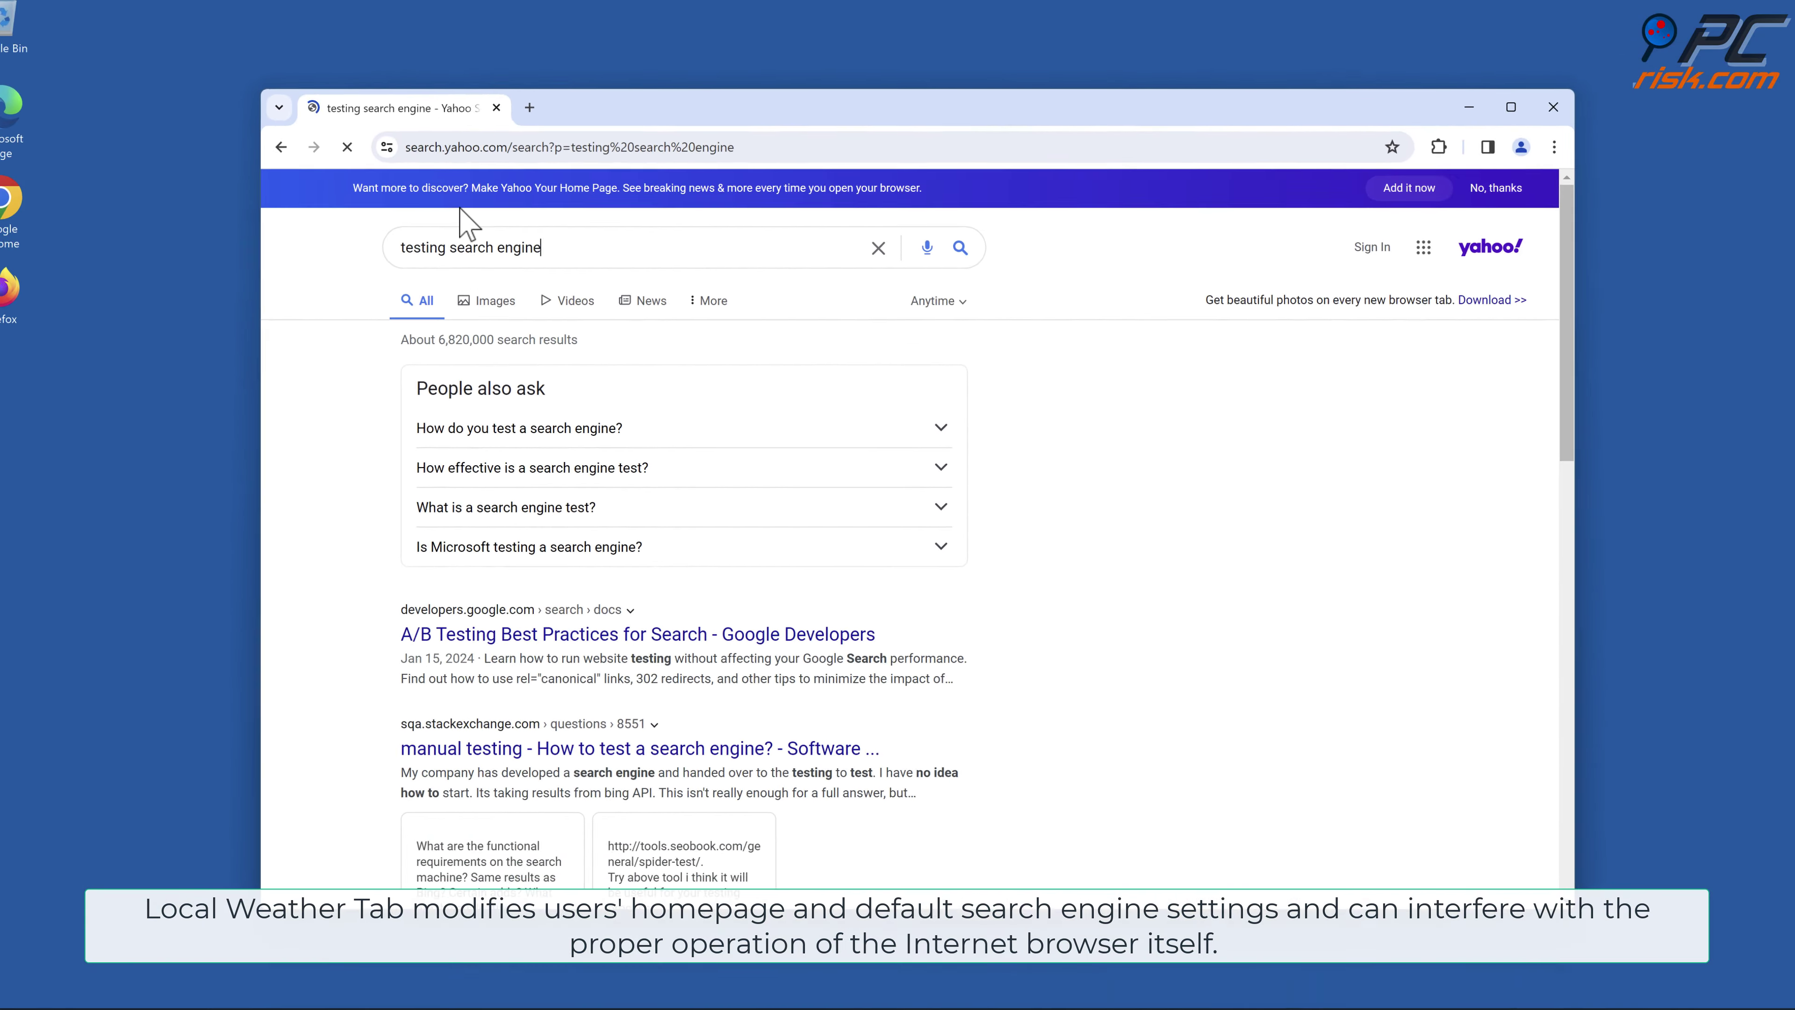
{"action": "left_click_drag", "start_coordinate": [1562, 269], "coordinate": [1497, 226]}
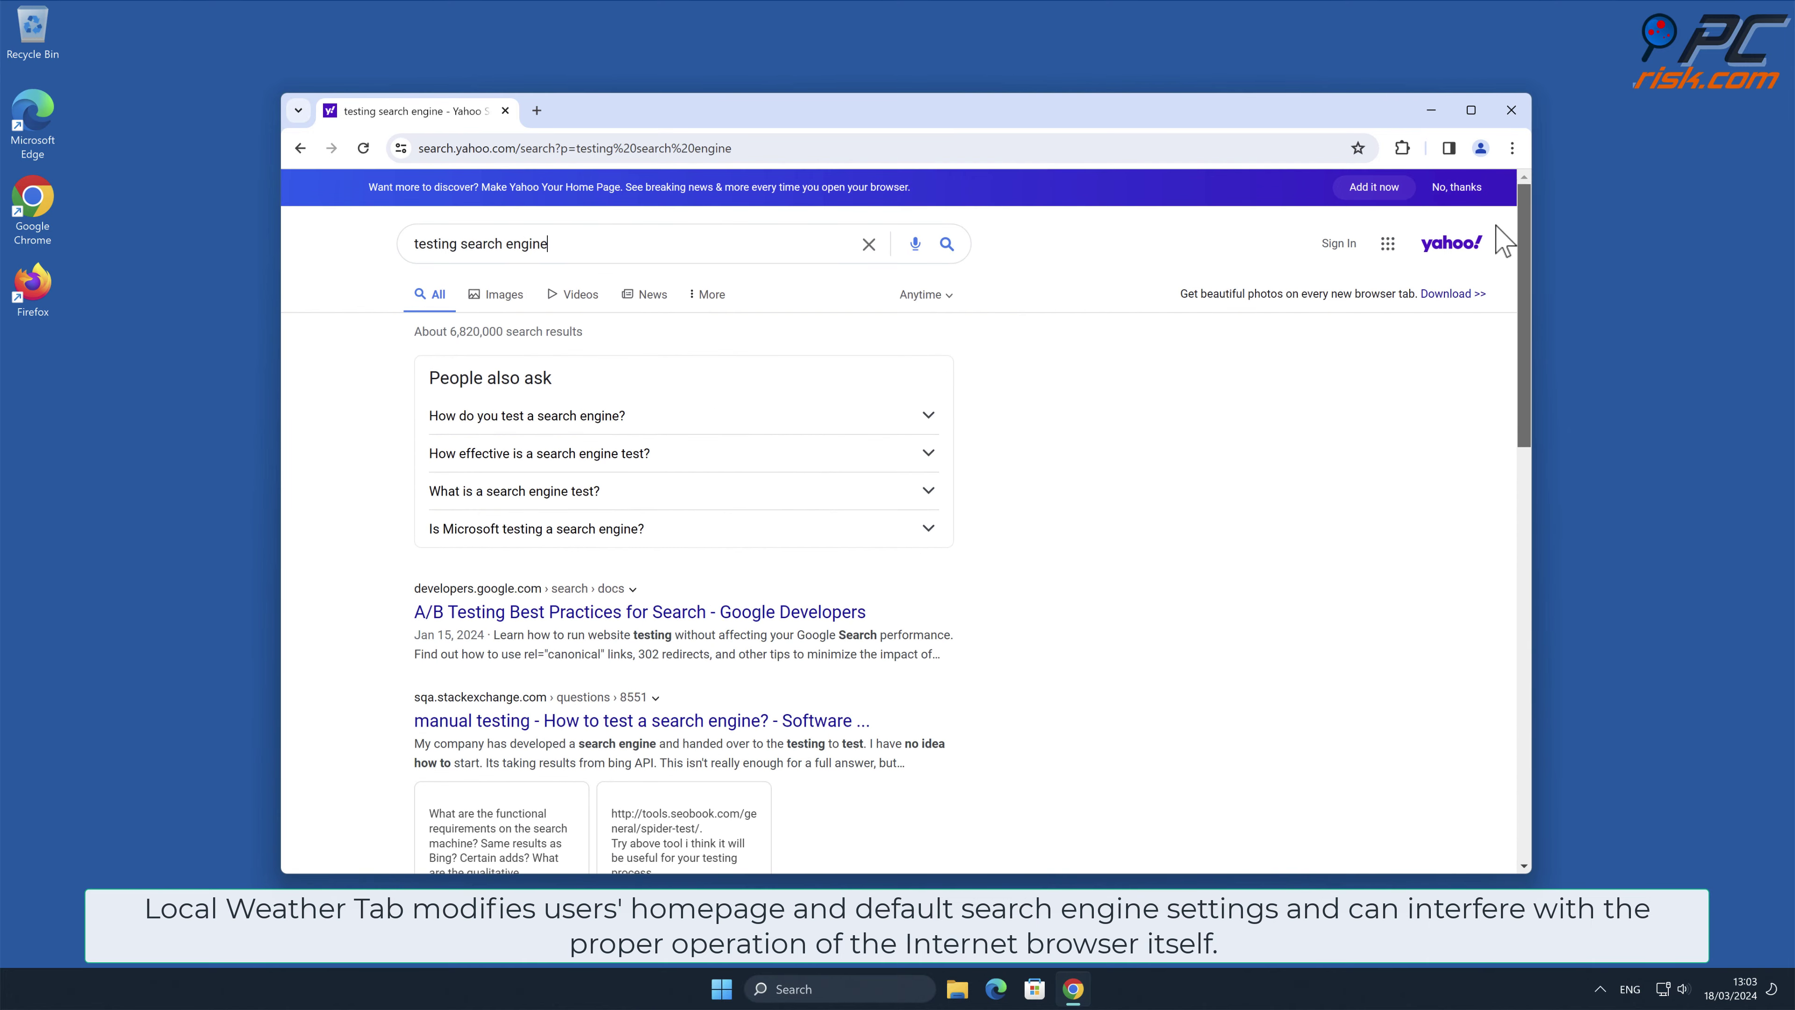
- Open Chrome's Extensions page, which lists the Local Weather Tab extension
{"action": "left_click", "coordinate": [1513, 149]}
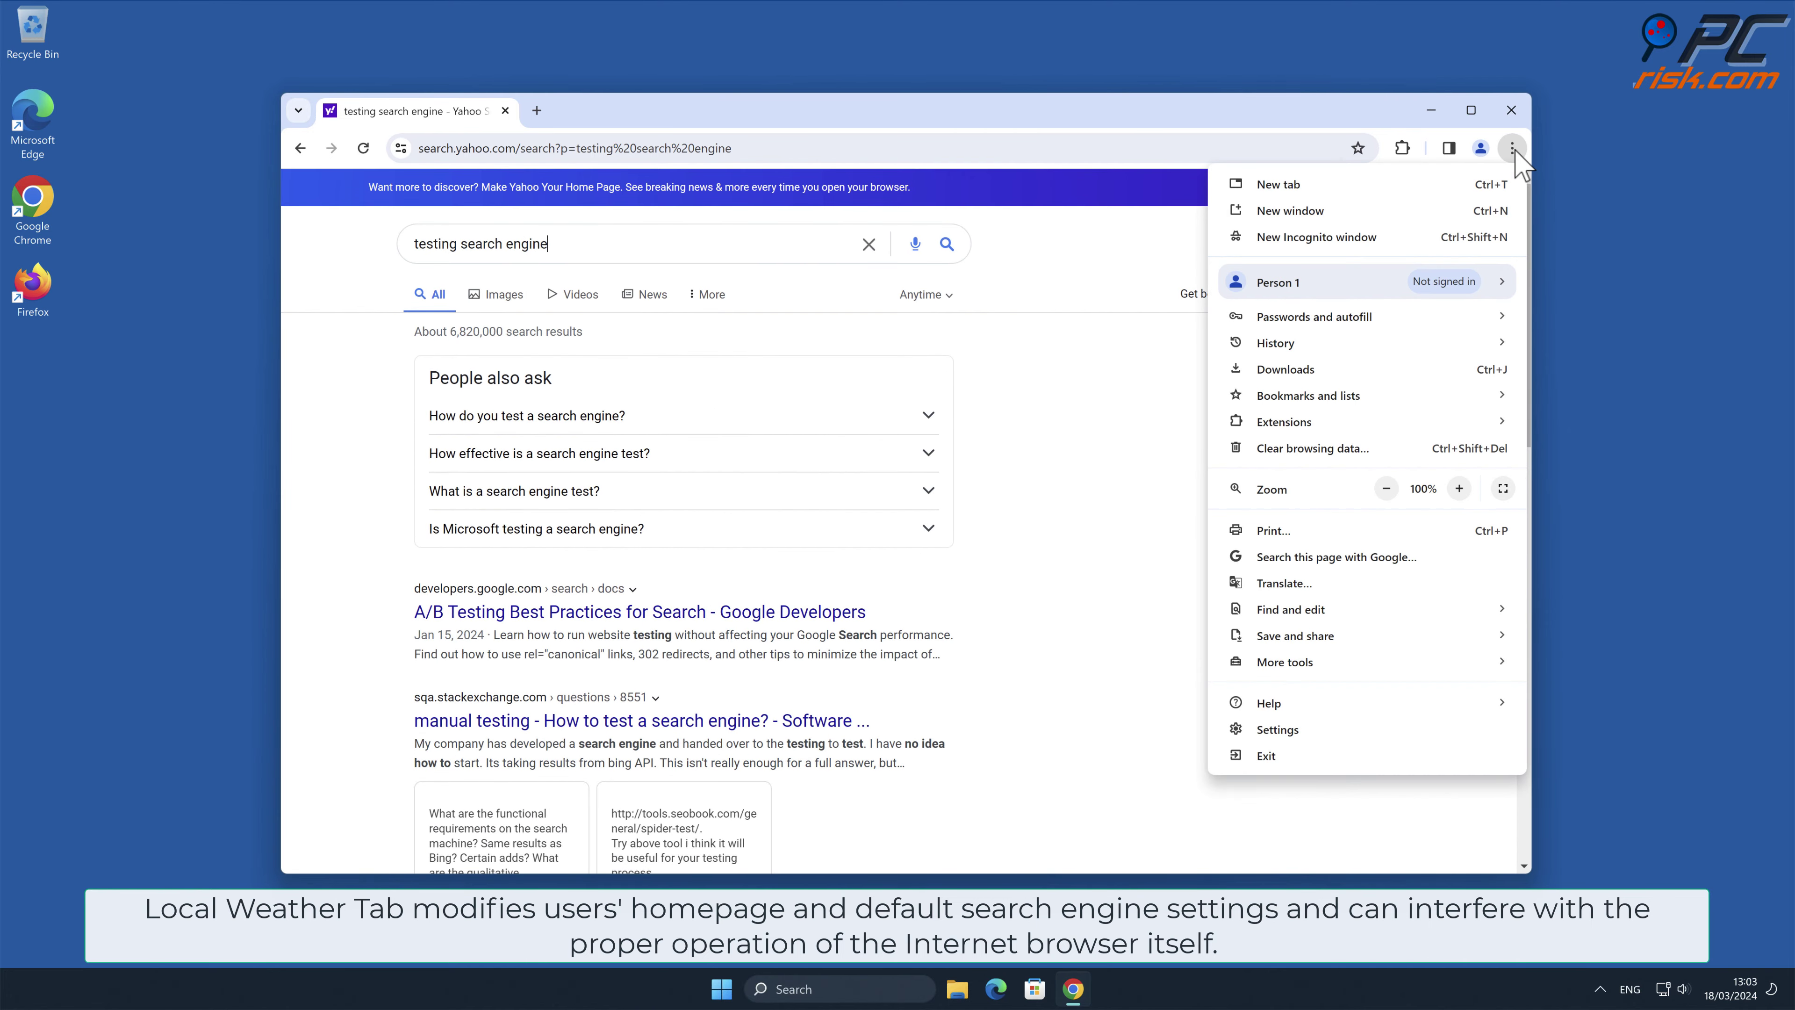
{"action": "mouse_move", "coordinate": [1343, 423]}
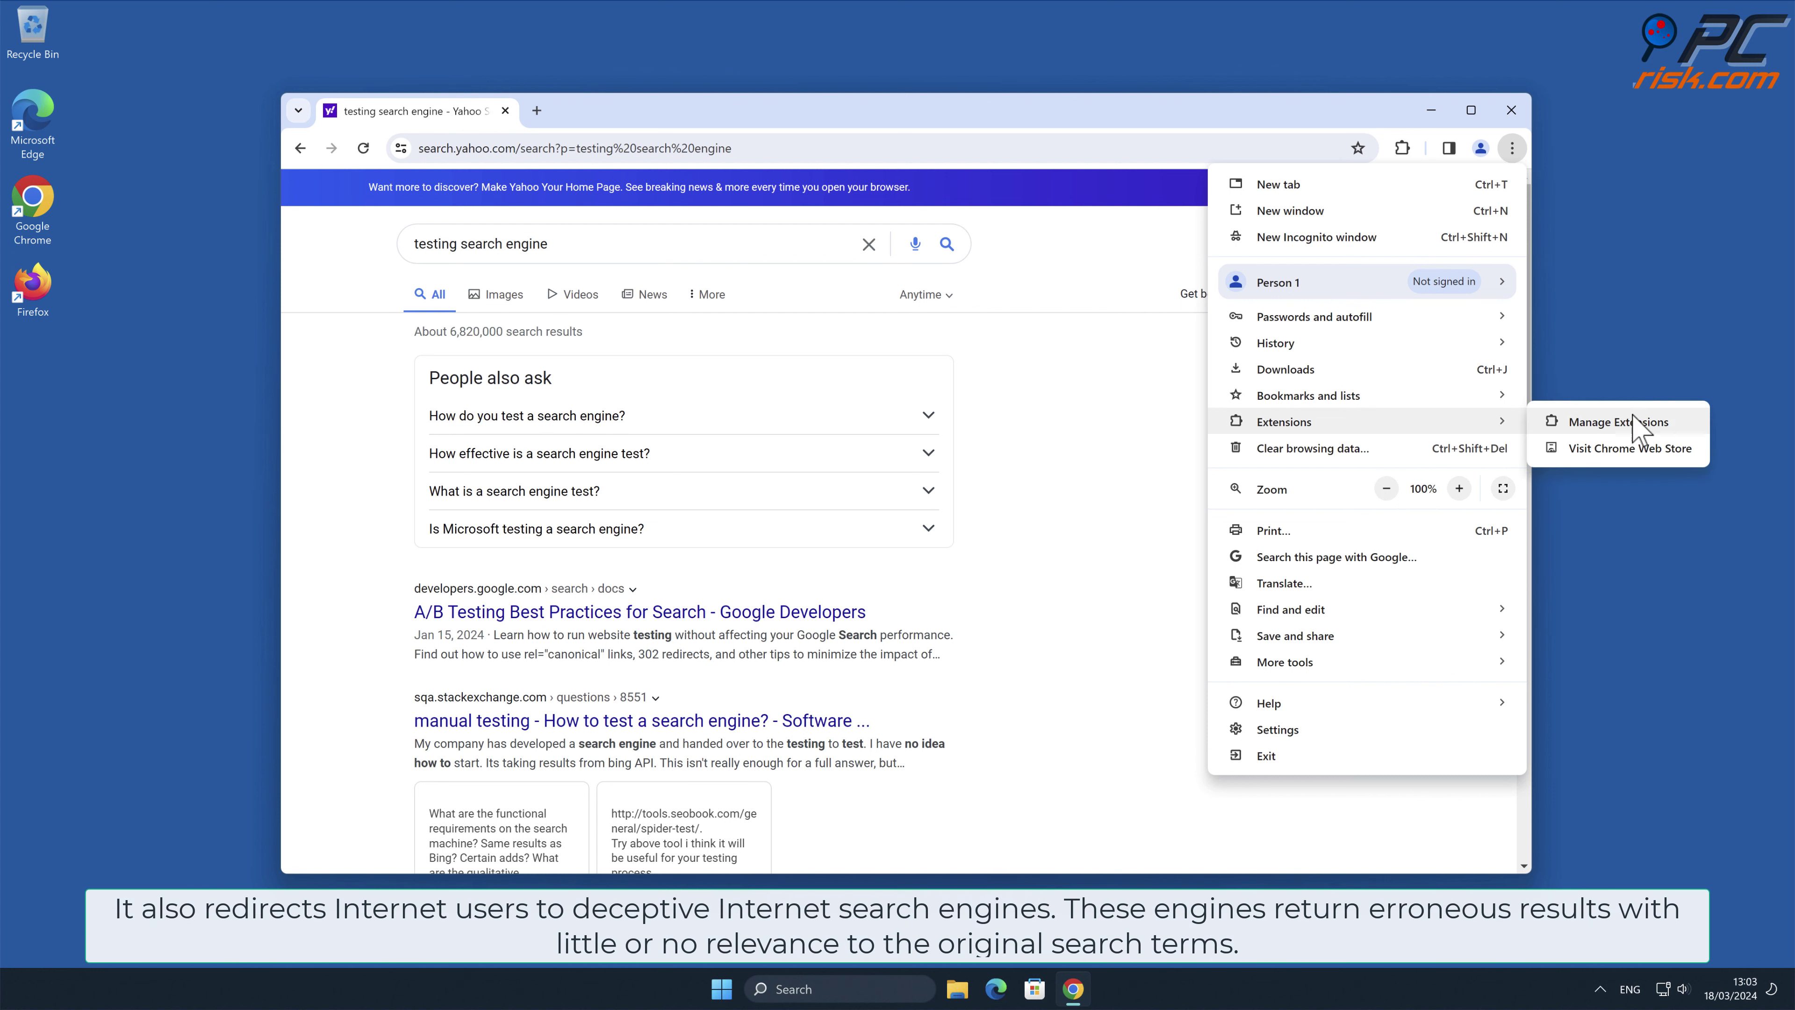
{"action": "left_click", "coordinate": [1668, 423]}
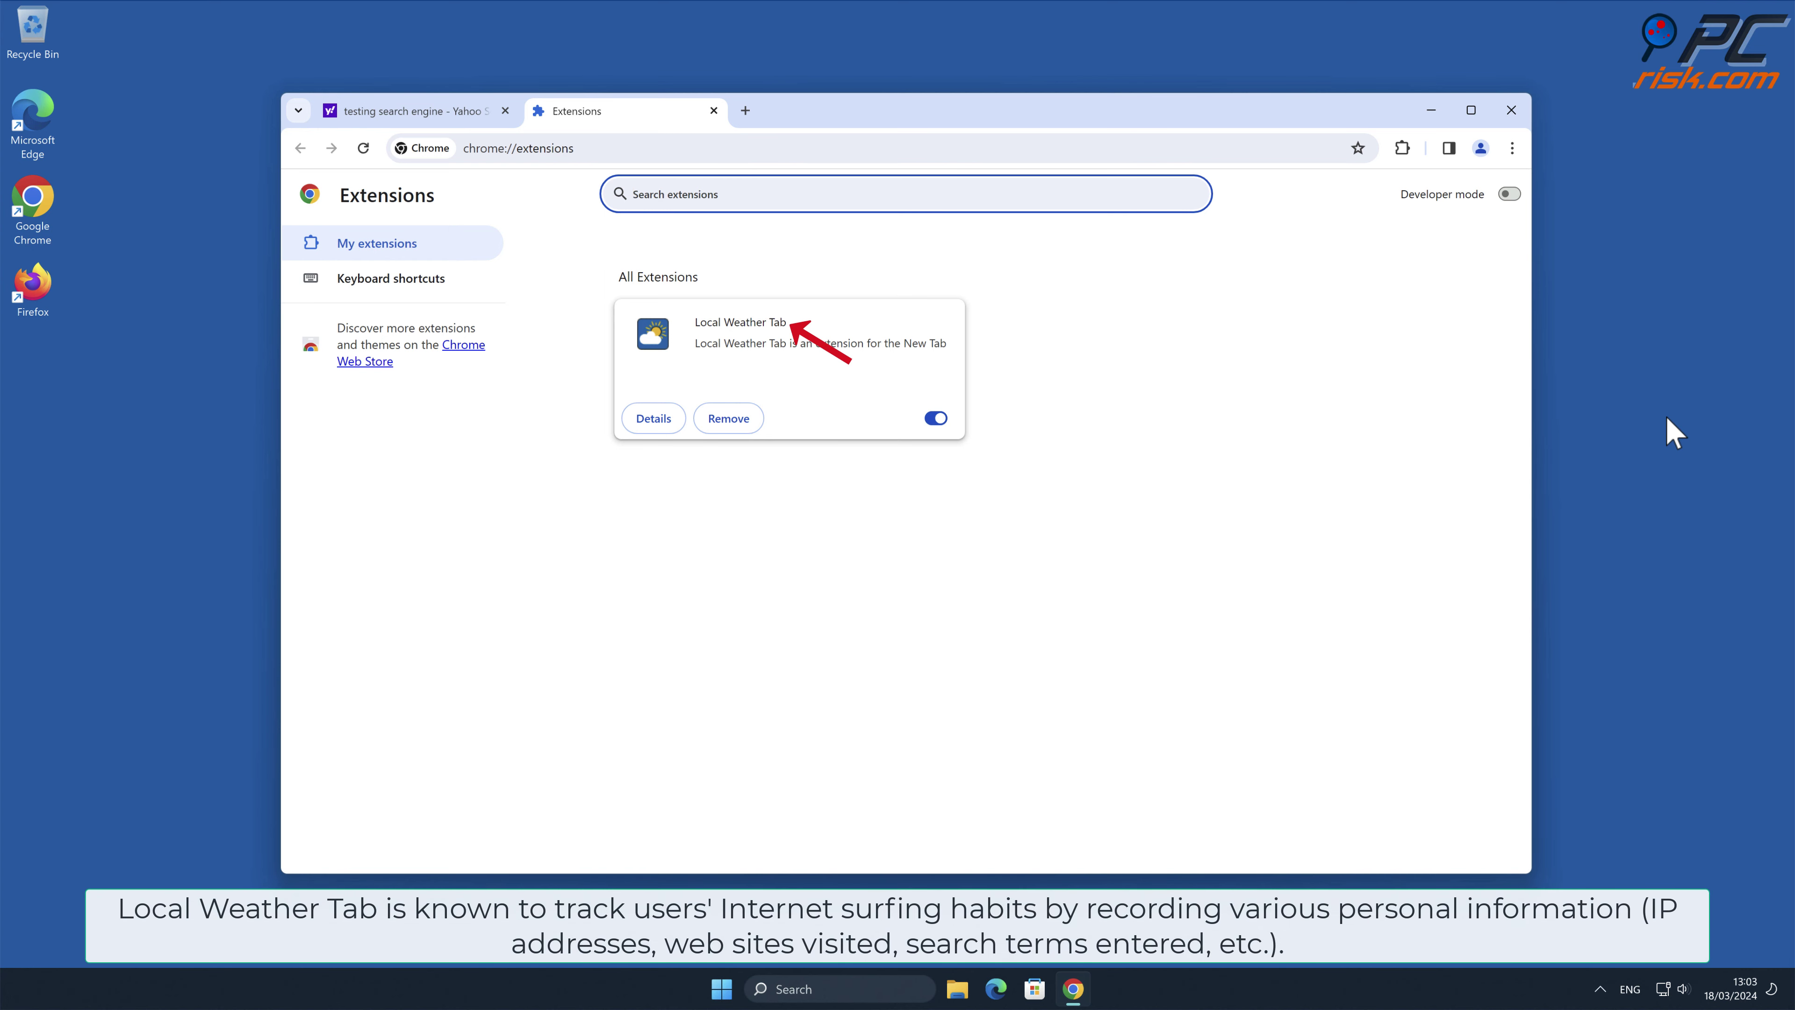
- Review the search engine list showing Local Weather Tab as default, then close Chrome
{"action": "left_click", "coordinate": [1512, 148]}
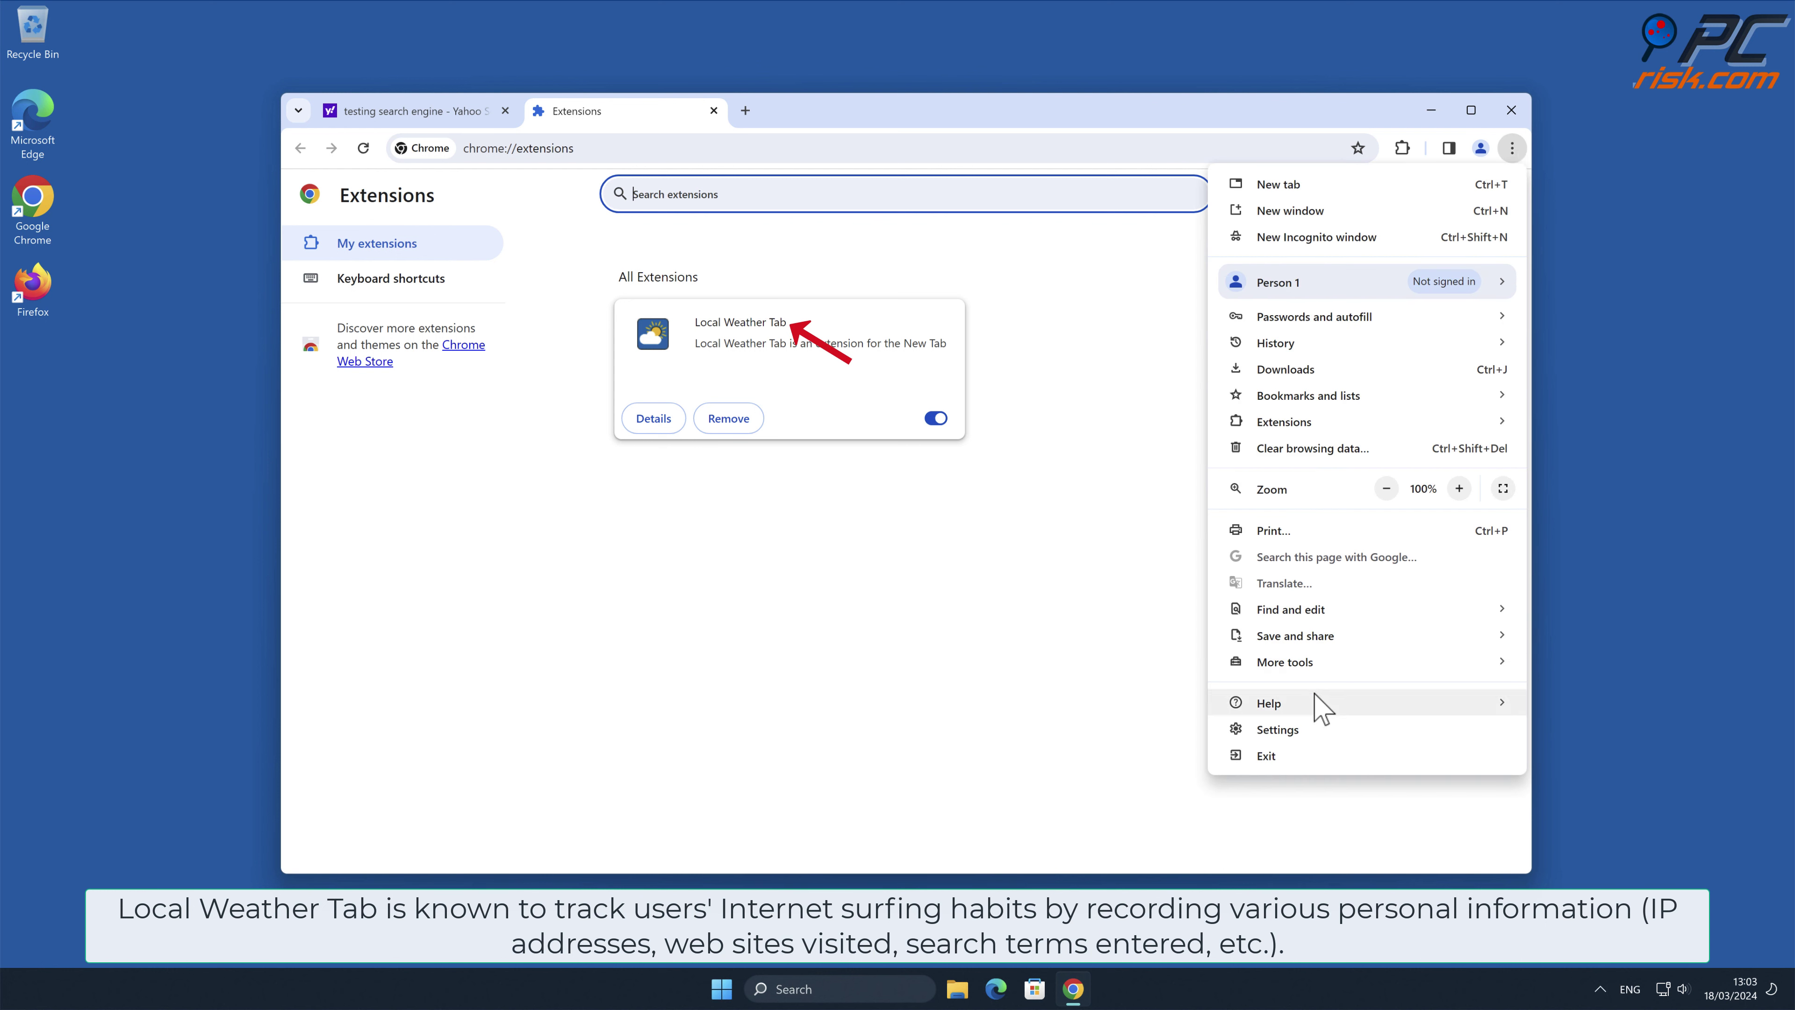
{"action": "left_click", "coordinate": [1316, 732]}
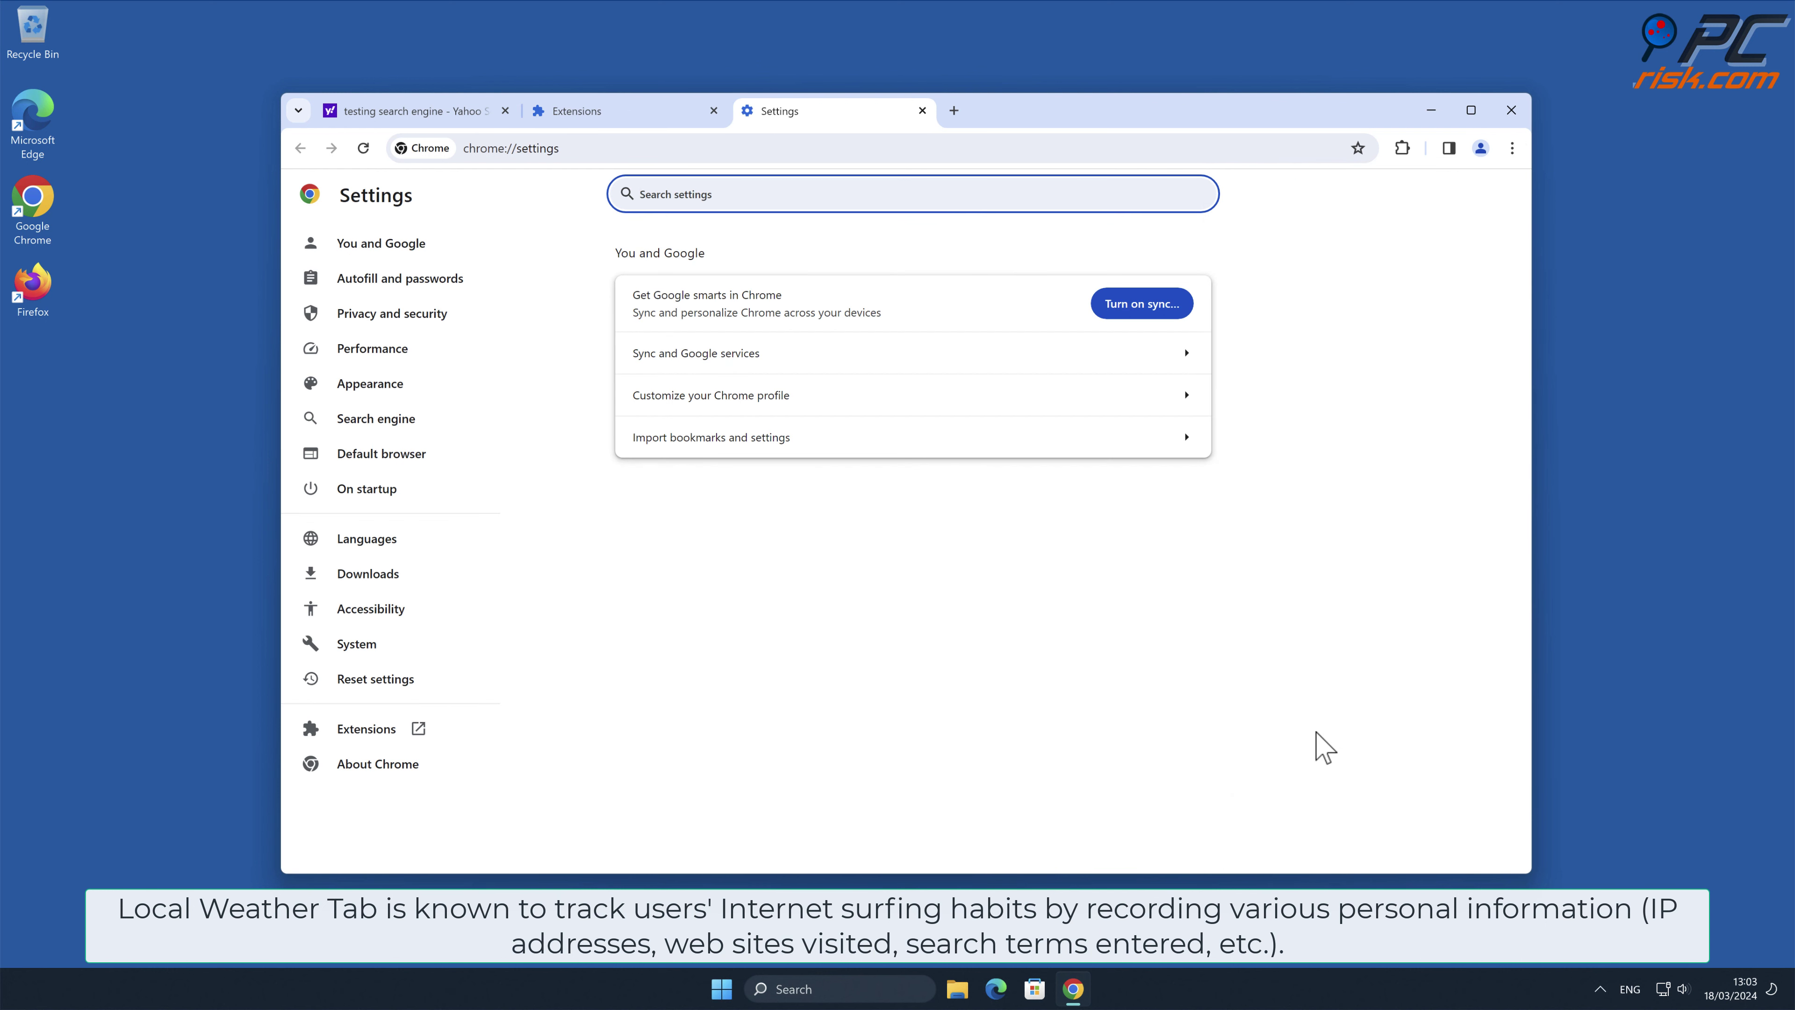
{"action": "left_click", "coordinate": [417, 423]}
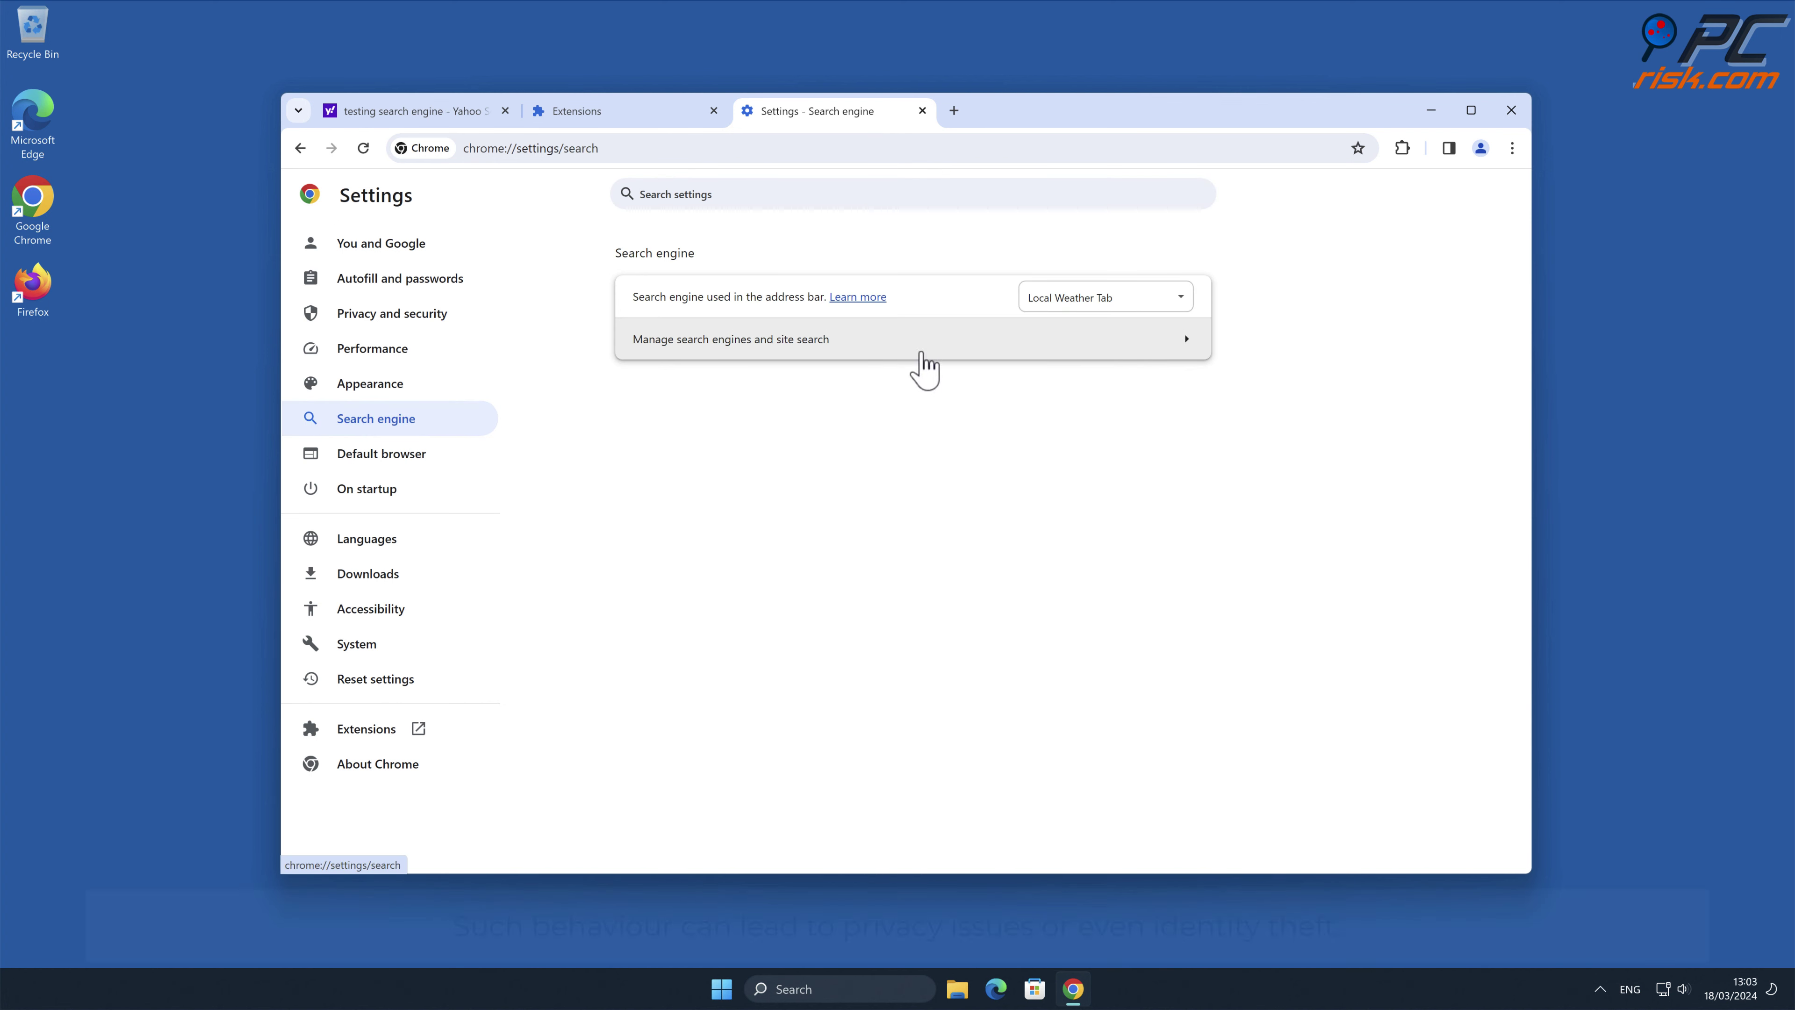
{"action": "left_click", "coordinate": [1189, 340]}
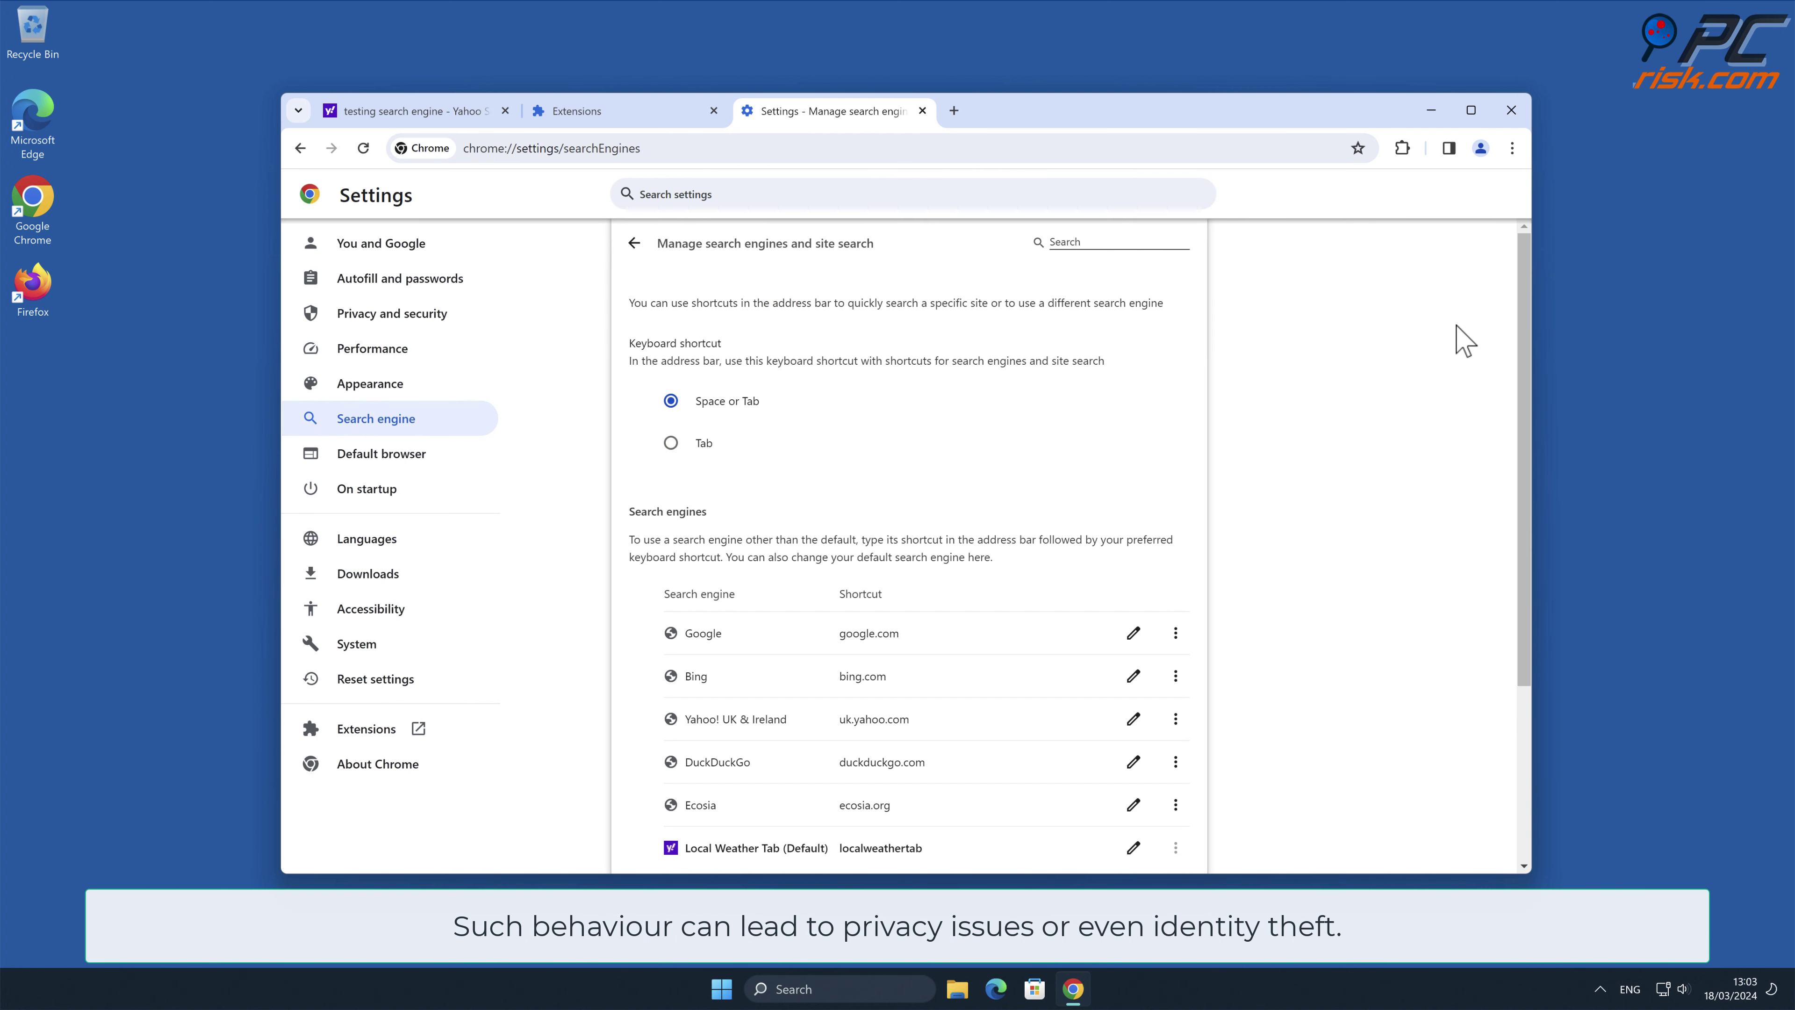
{"action": "left_click_drag", "start_coordinate": [1523, 306], "coordinate": [1521, 506]}
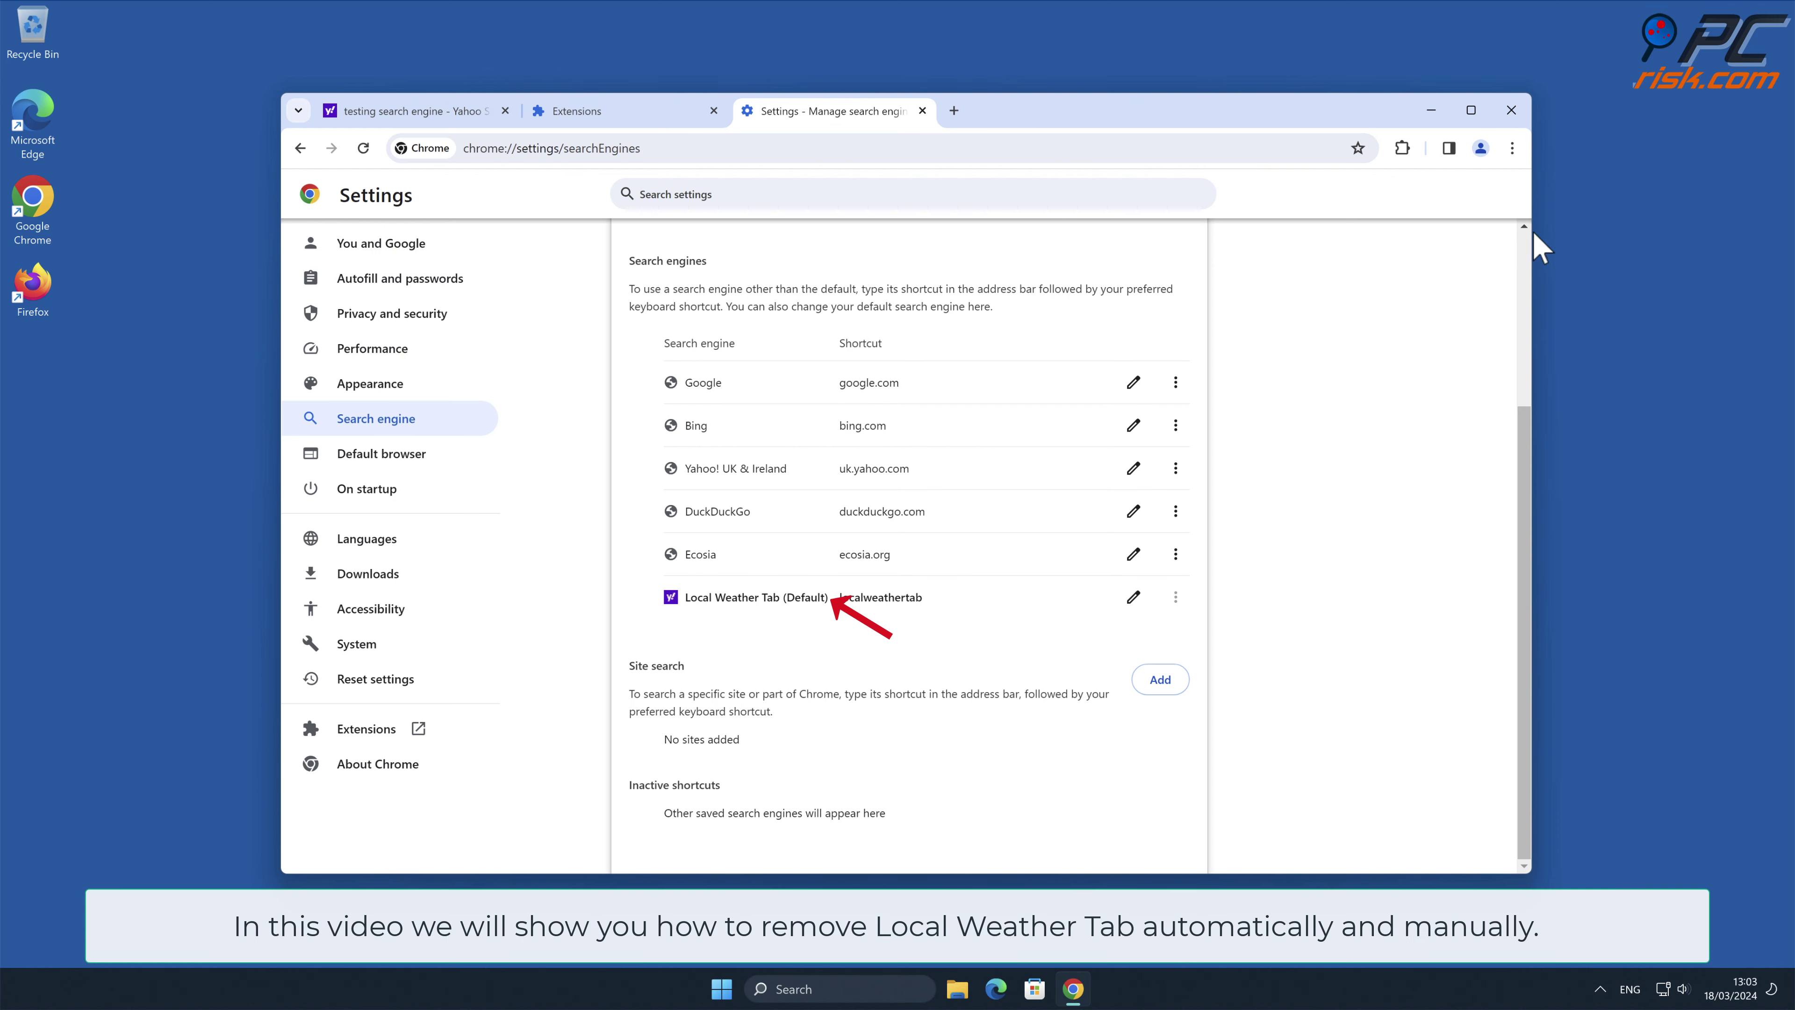
{"action": "left_click", "coordinate": [1509, 112]}
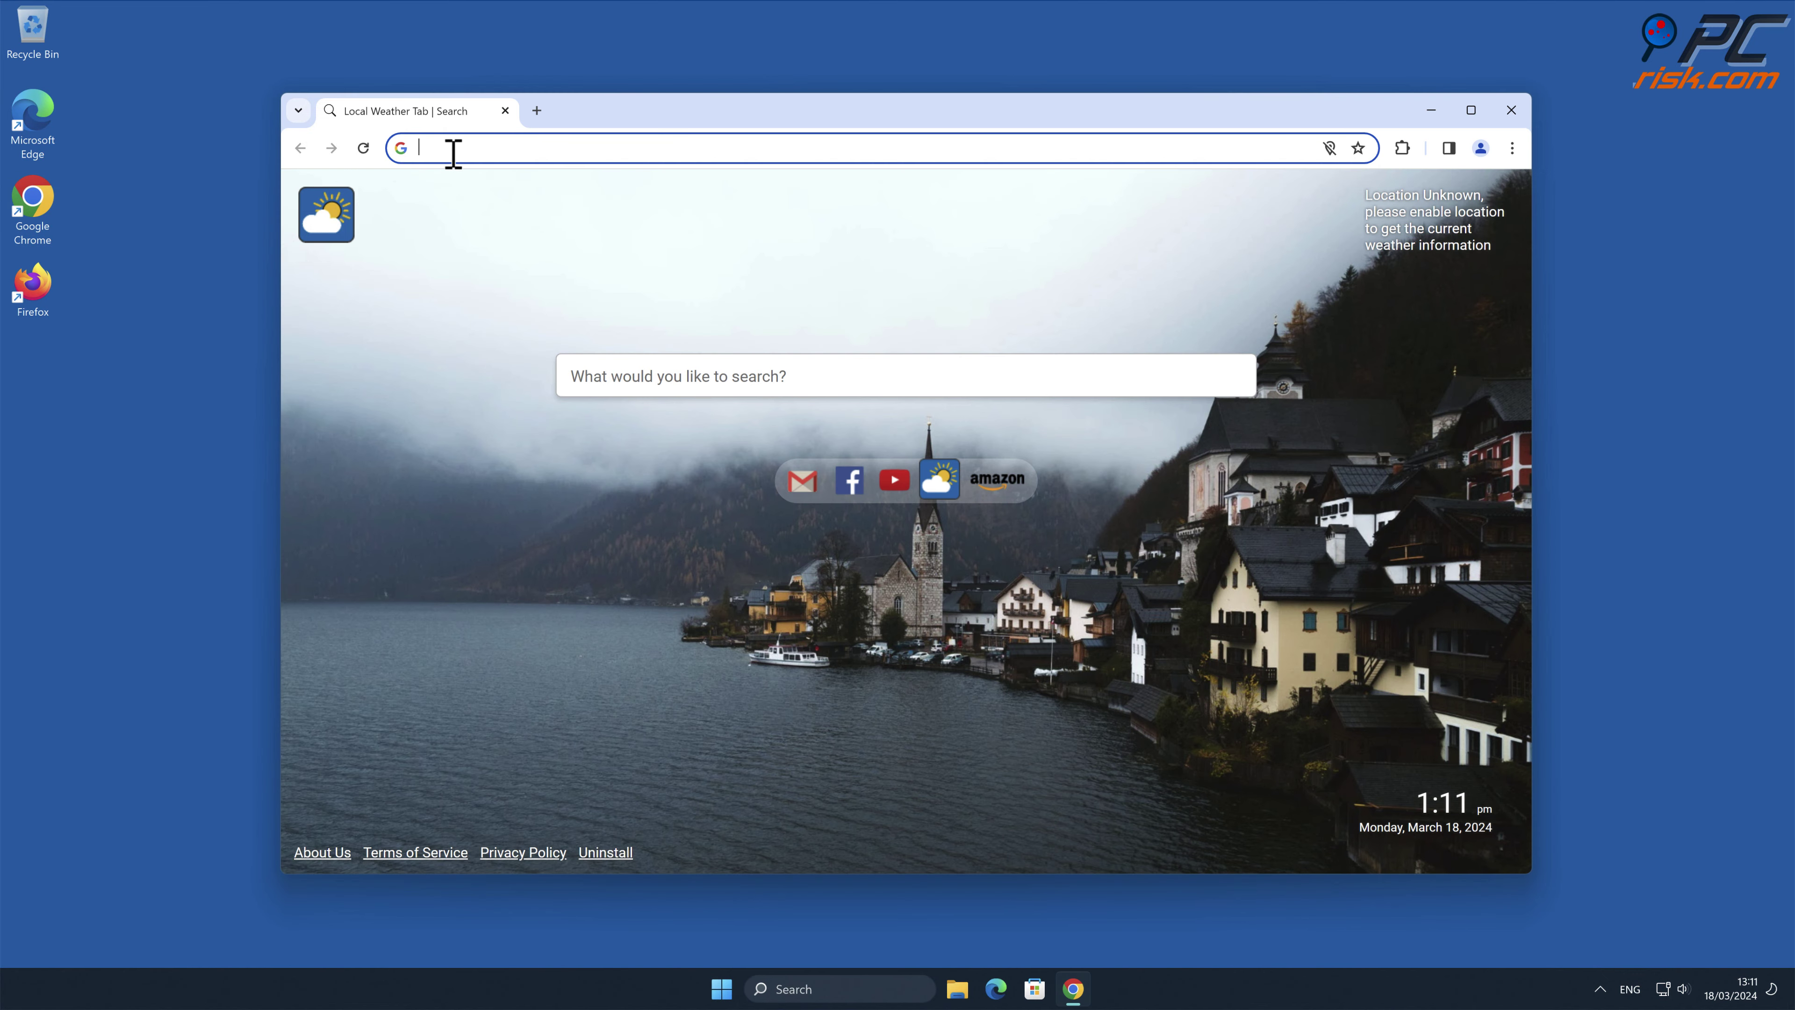
{"action": "type", "text": "www.comboclea"}
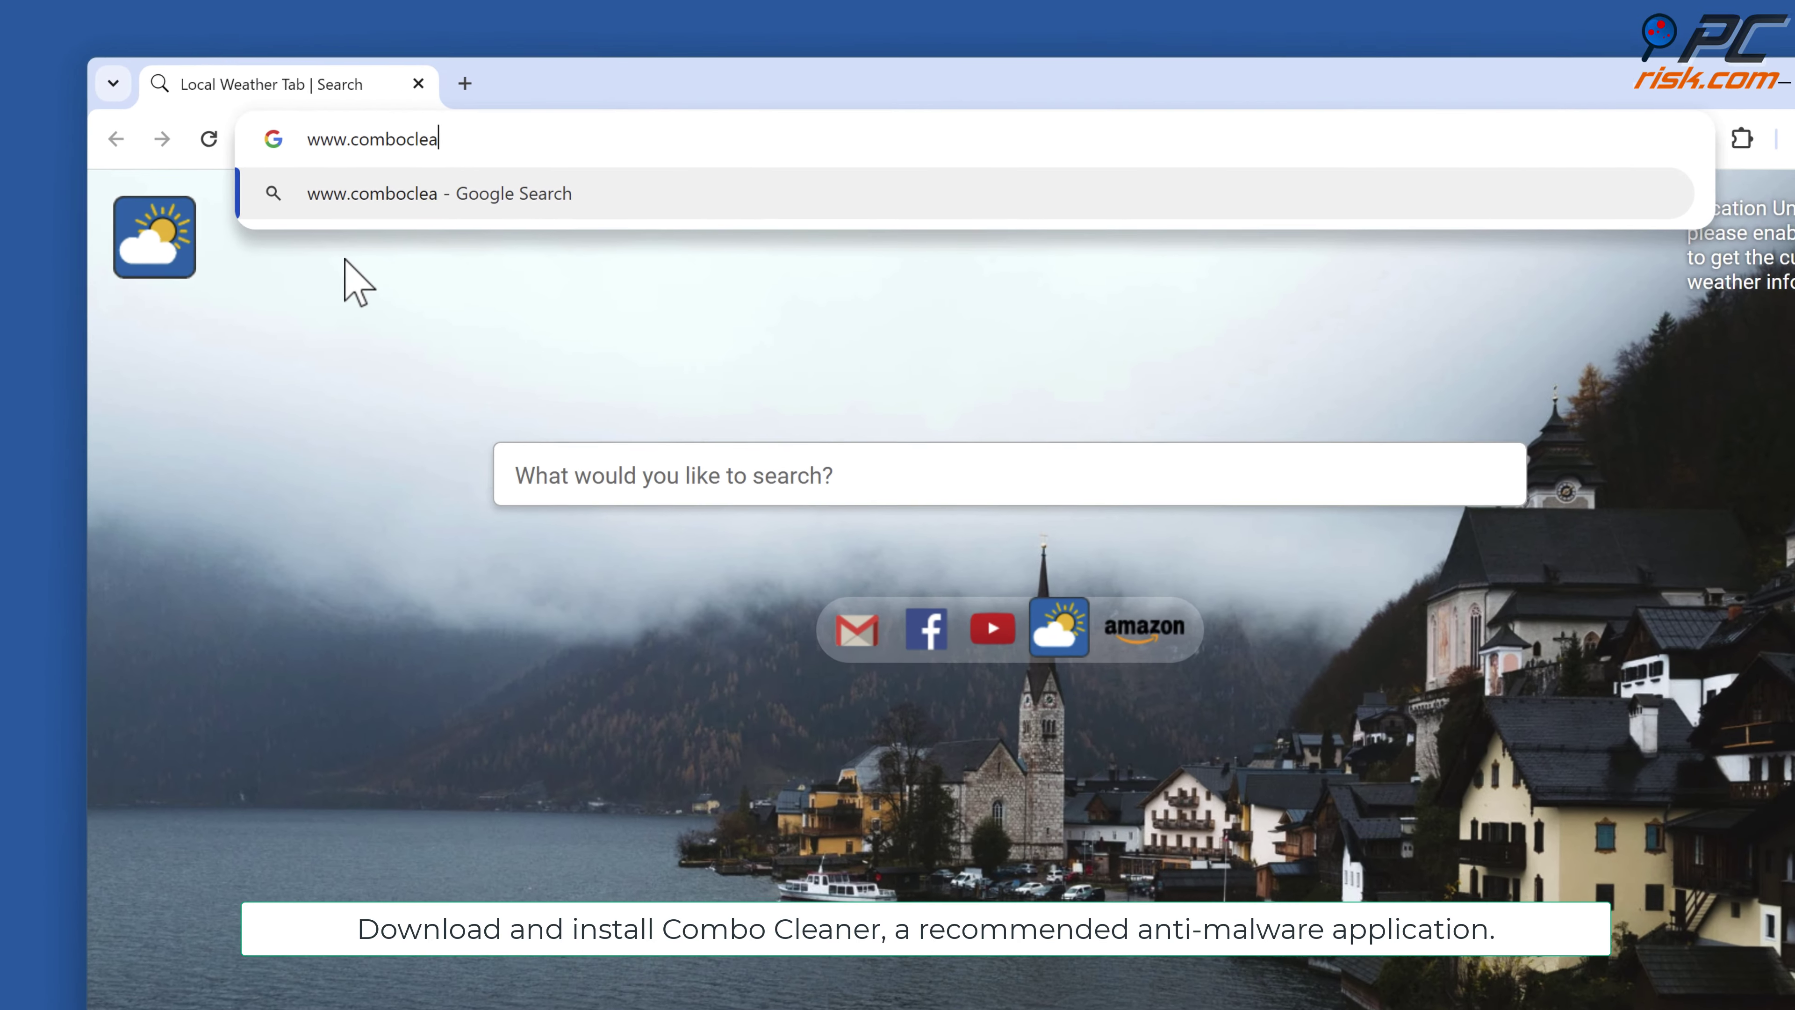
{"action": "type", "text": "ner.com"}
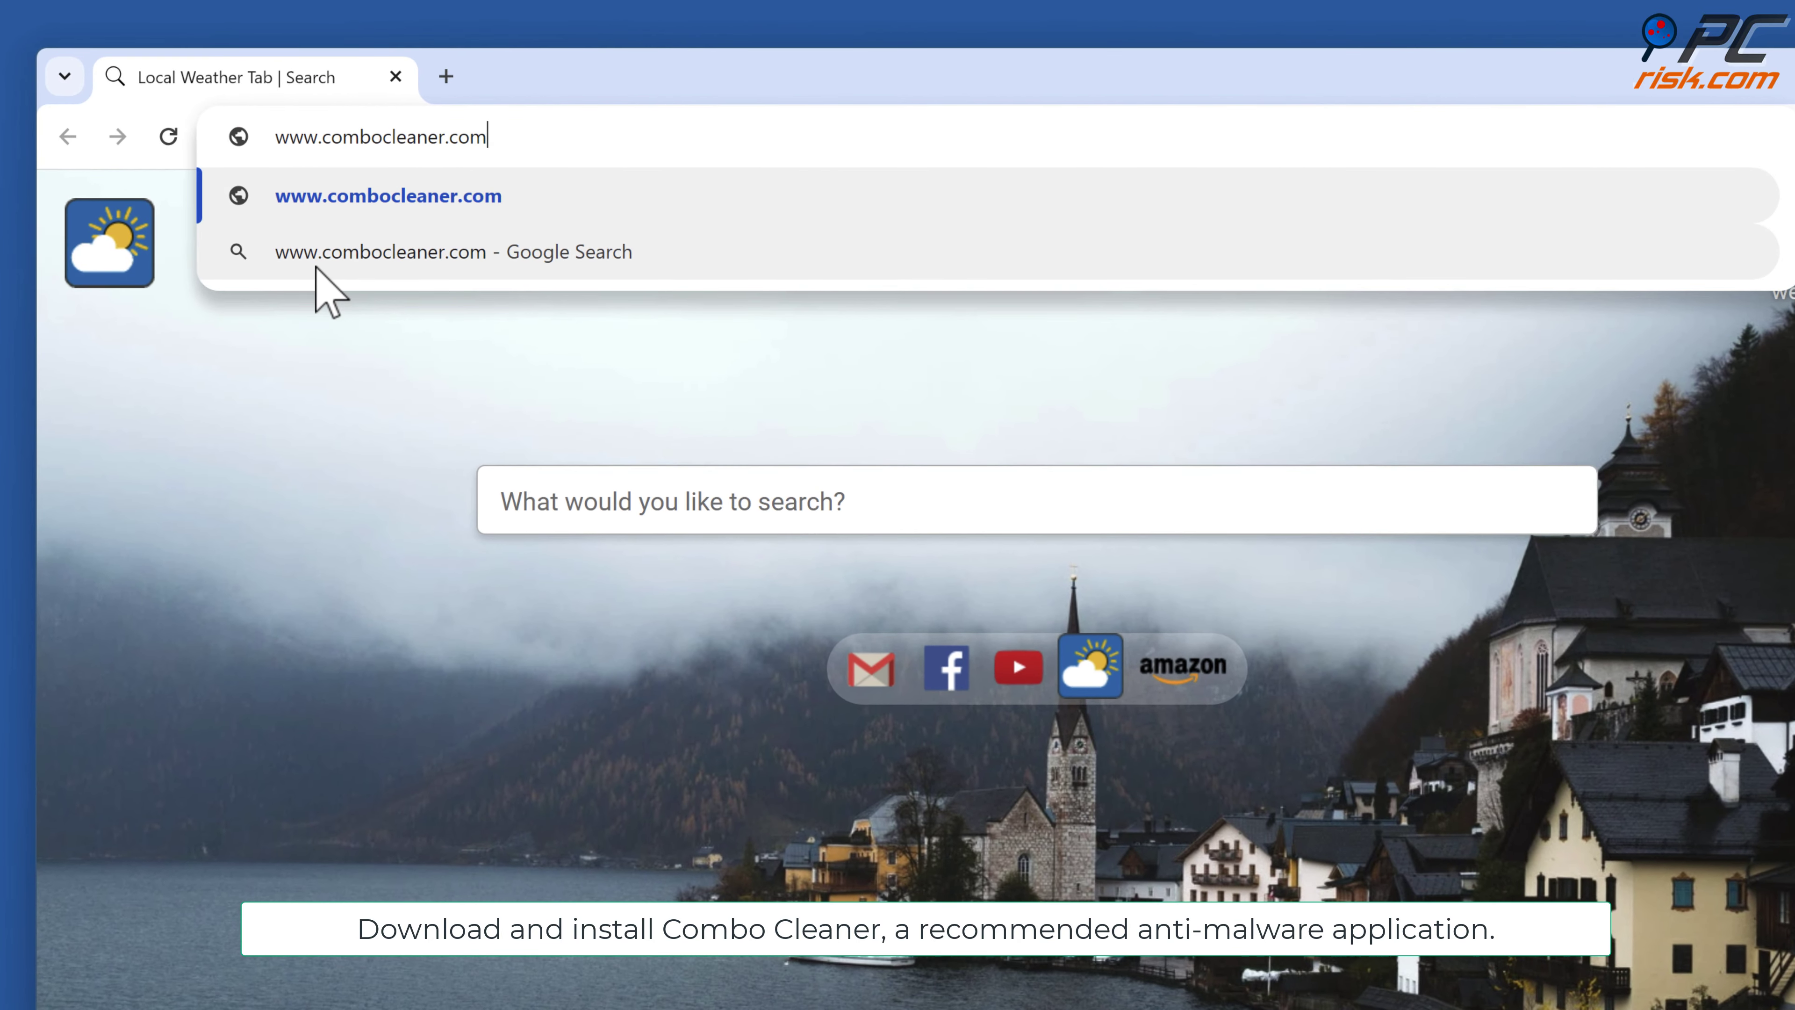
{"action": "key", "text": "Return"}
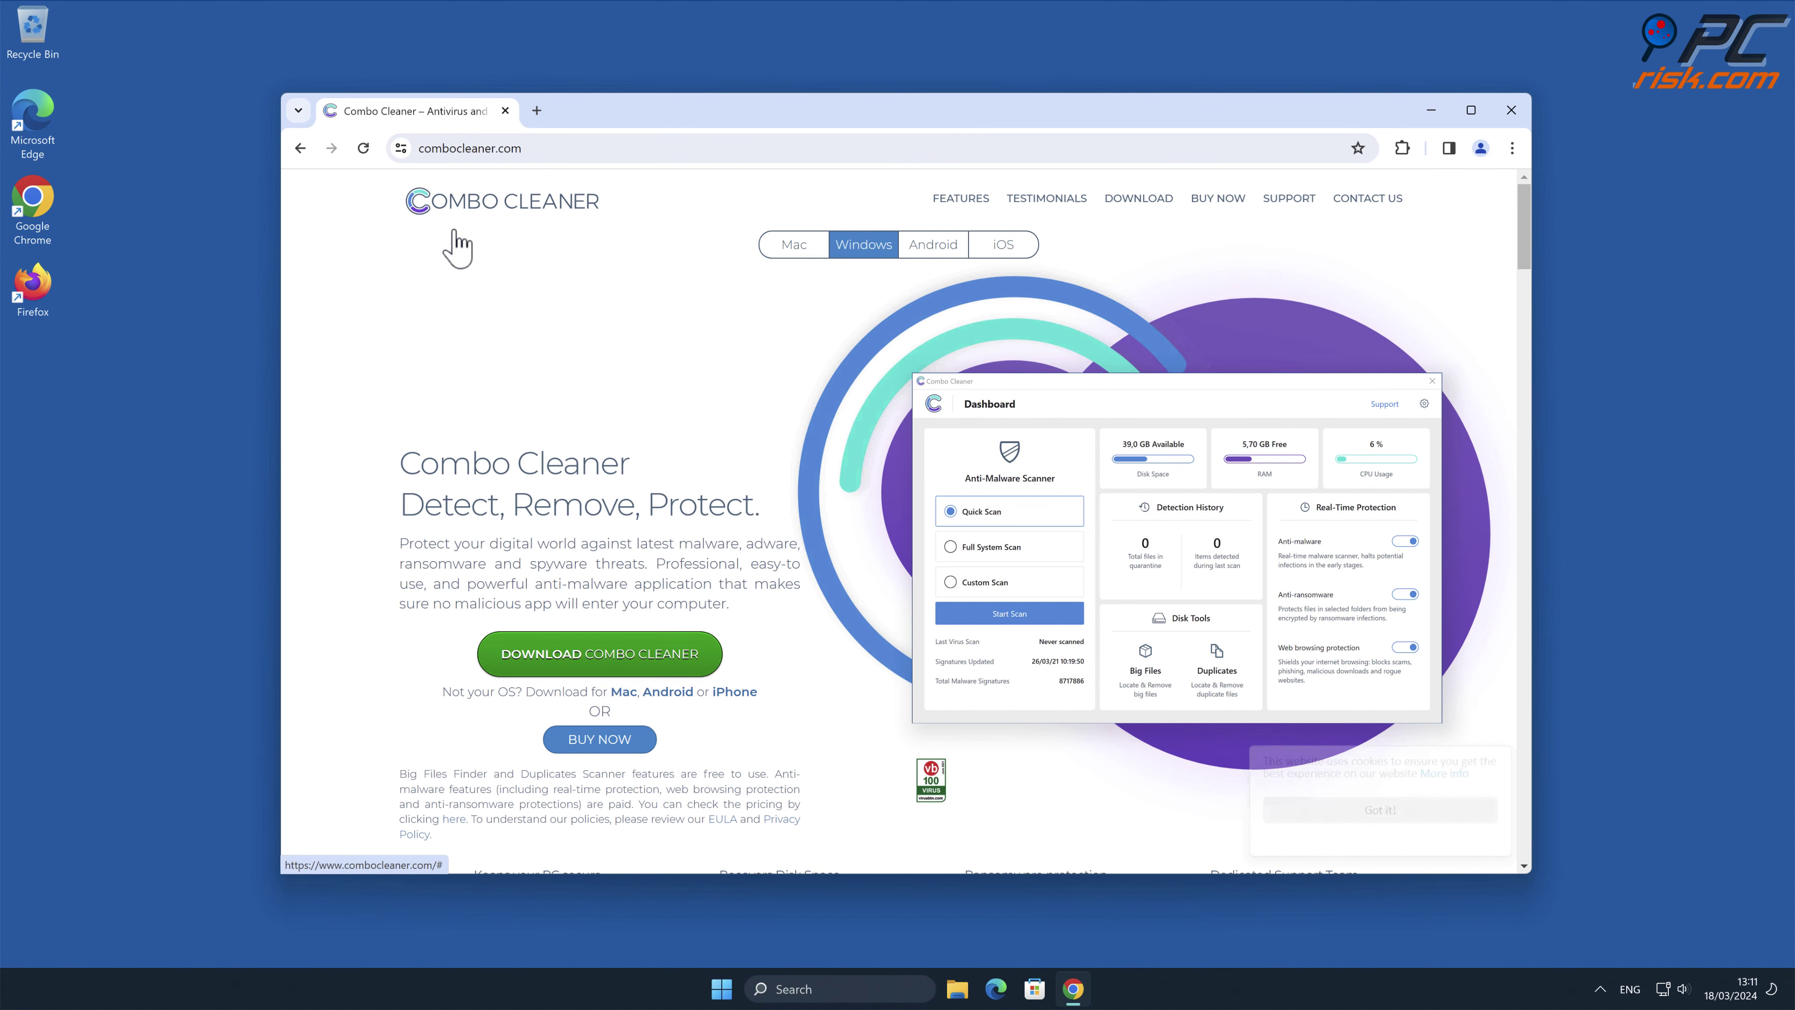
- Download and install Combo Cleaner from CCSetup.exe, then close Chrome
{"action": "left_click", "coordinate": [696, 661]}
{"action": "left_click", "coordinate": [1272, 200]}
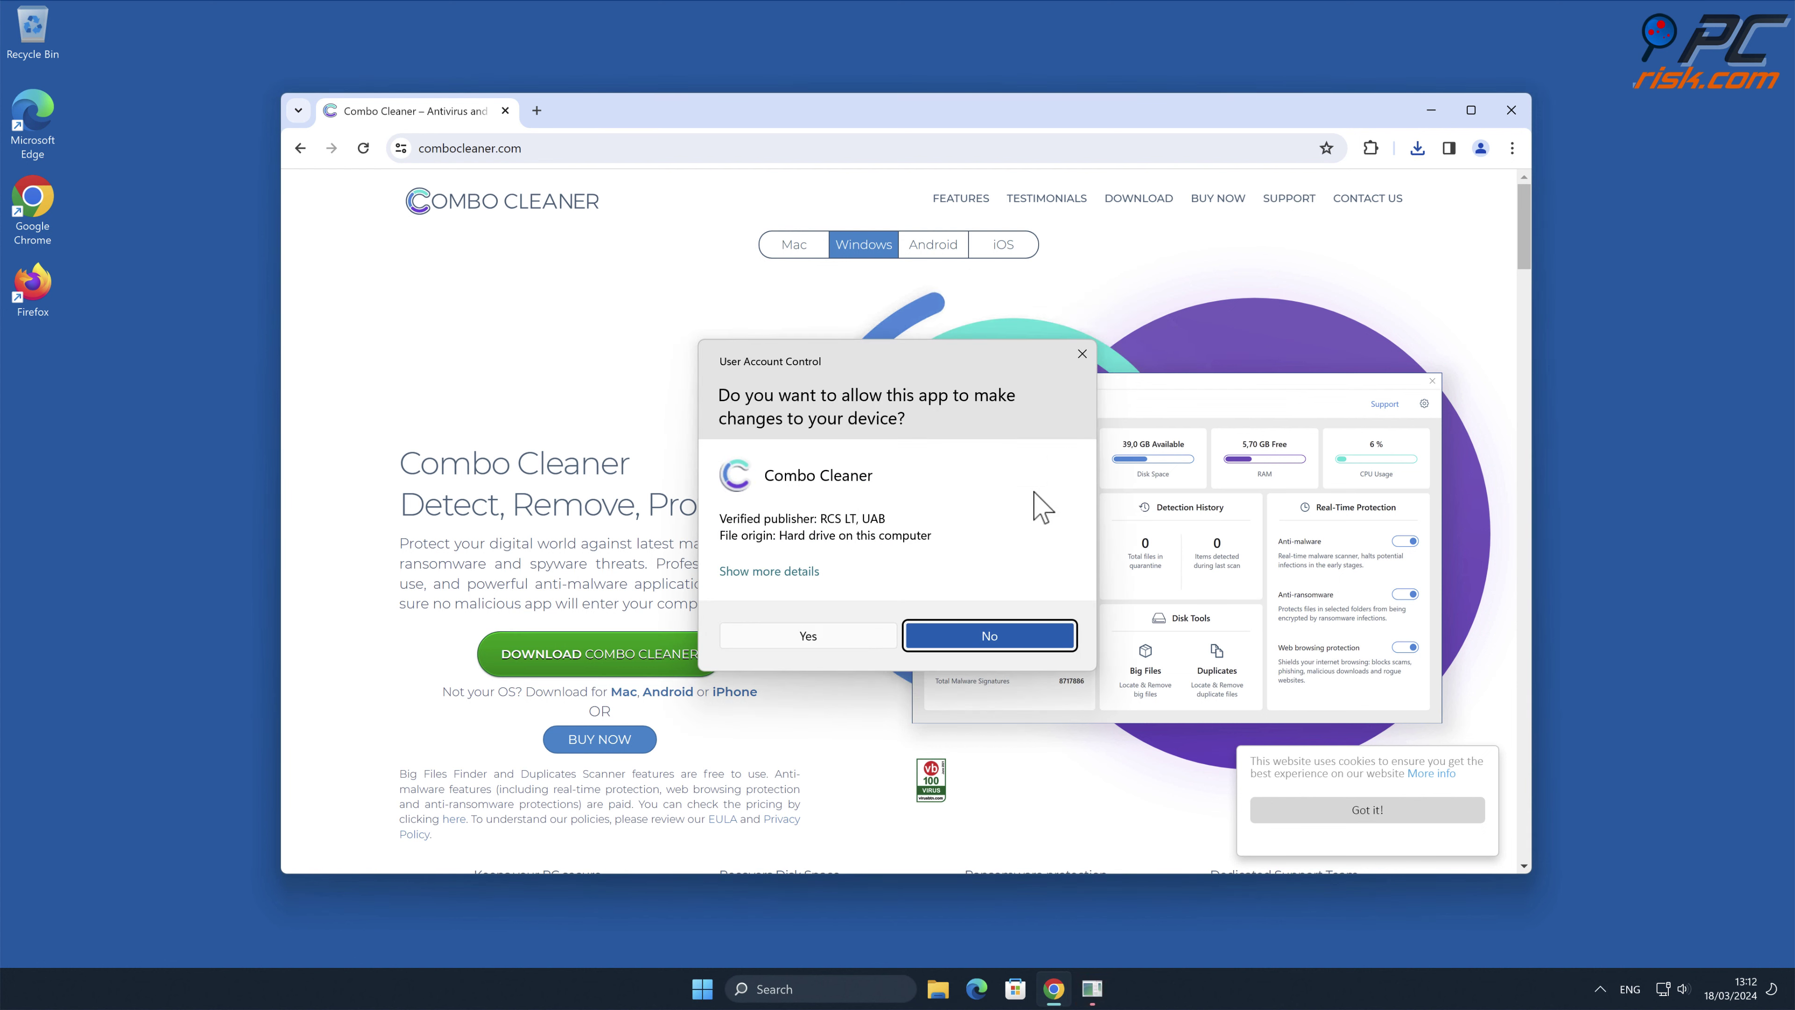
{"action": "left_click", "coordinate": [821, 638]}
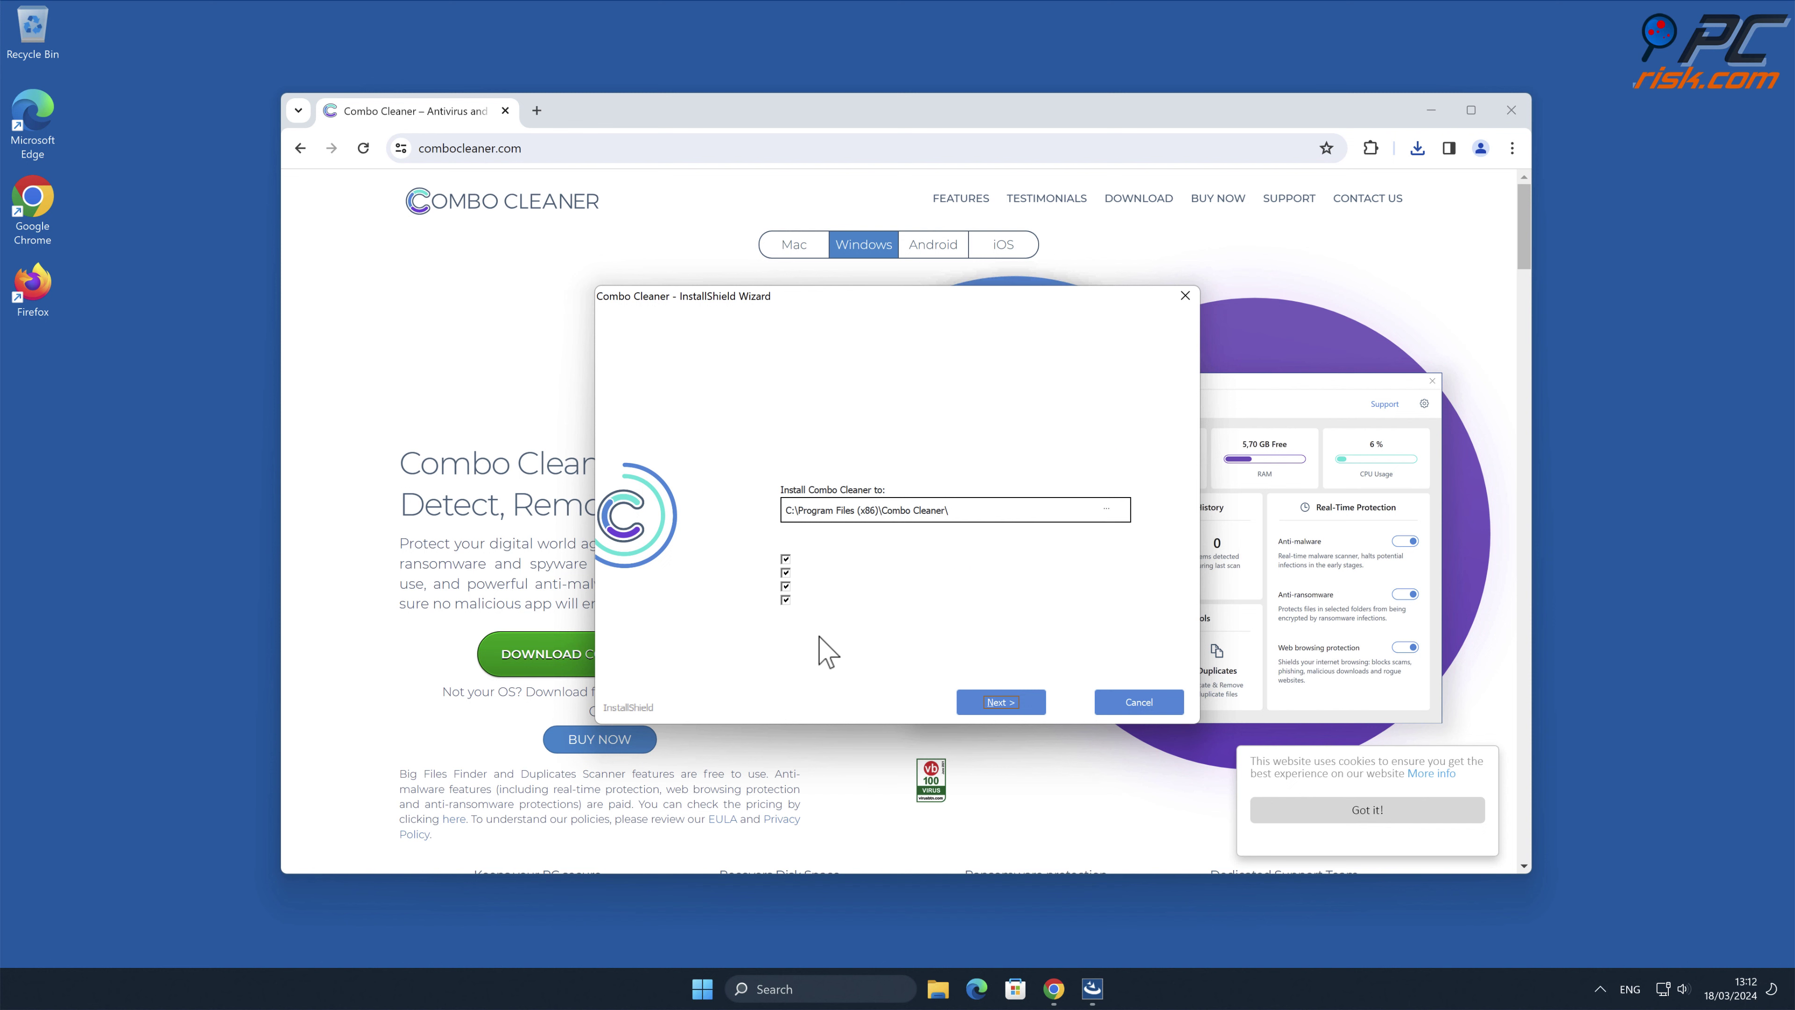
{"action": "left_click", "coordinate": [1010, 704]}
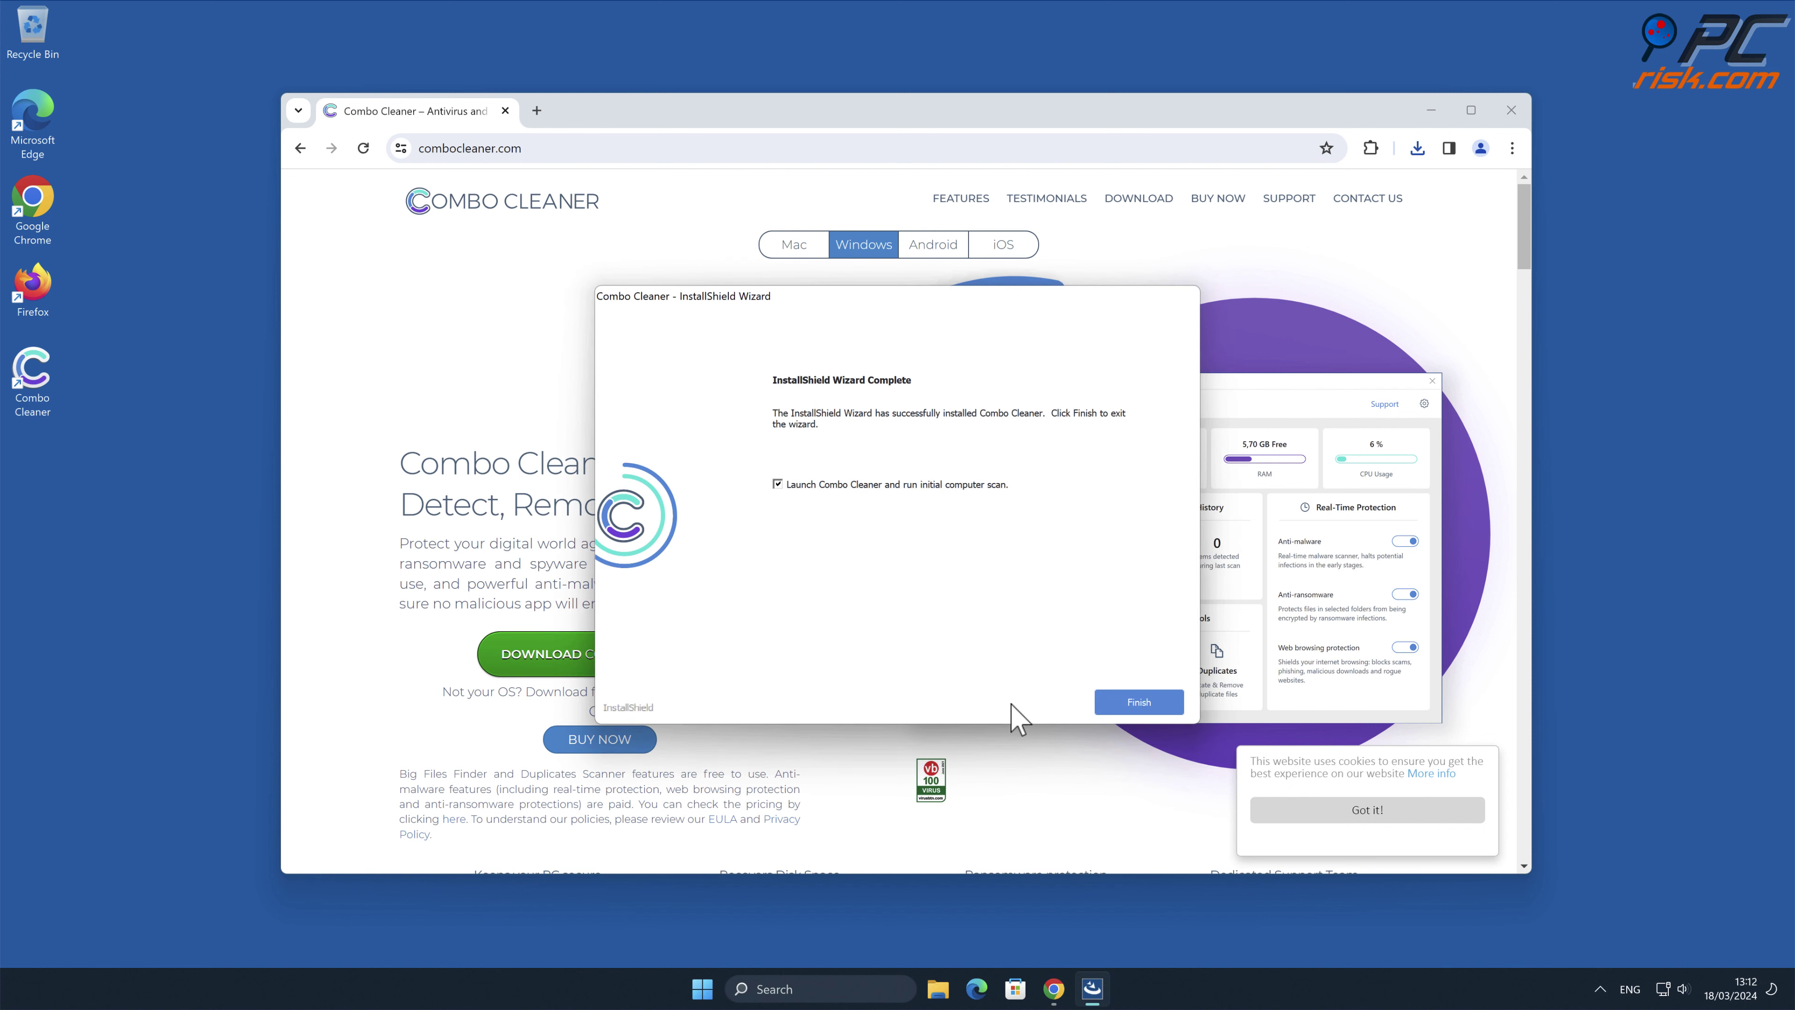
{"action": "left_click", "coordinate": [1158, 703]}
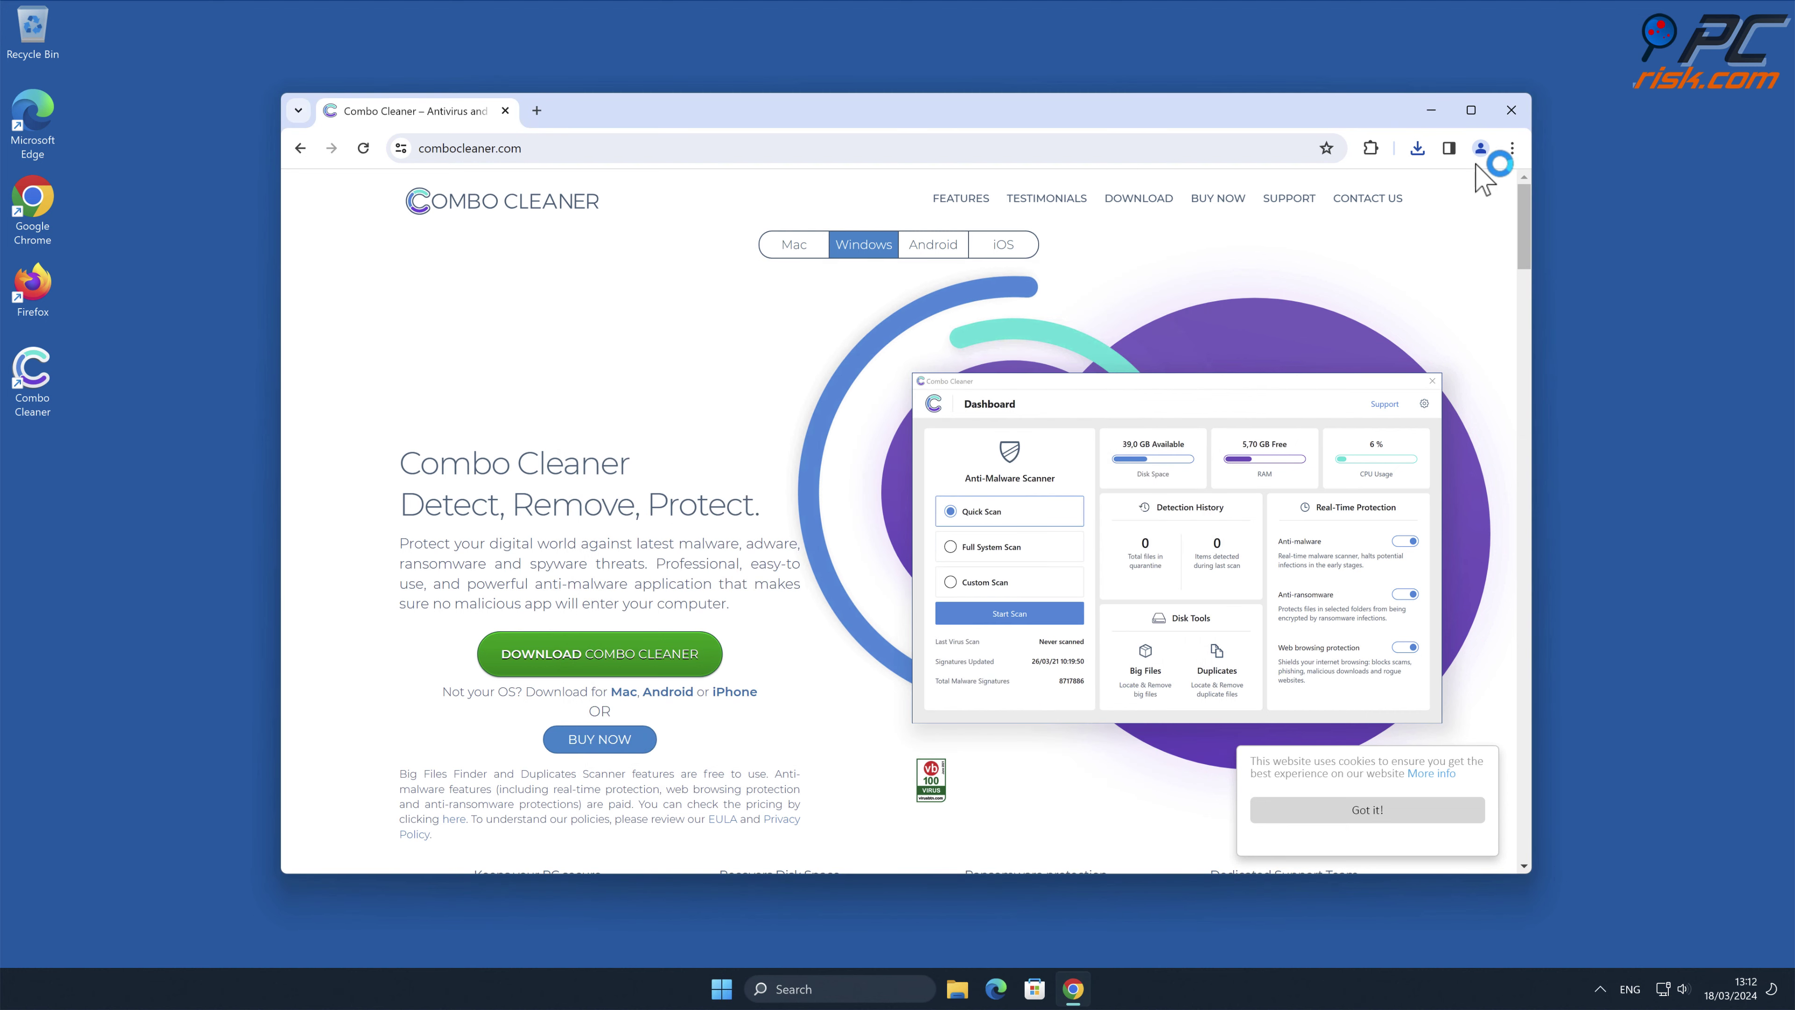
{"action": "left_click", "coordinate": [1511, 109]}
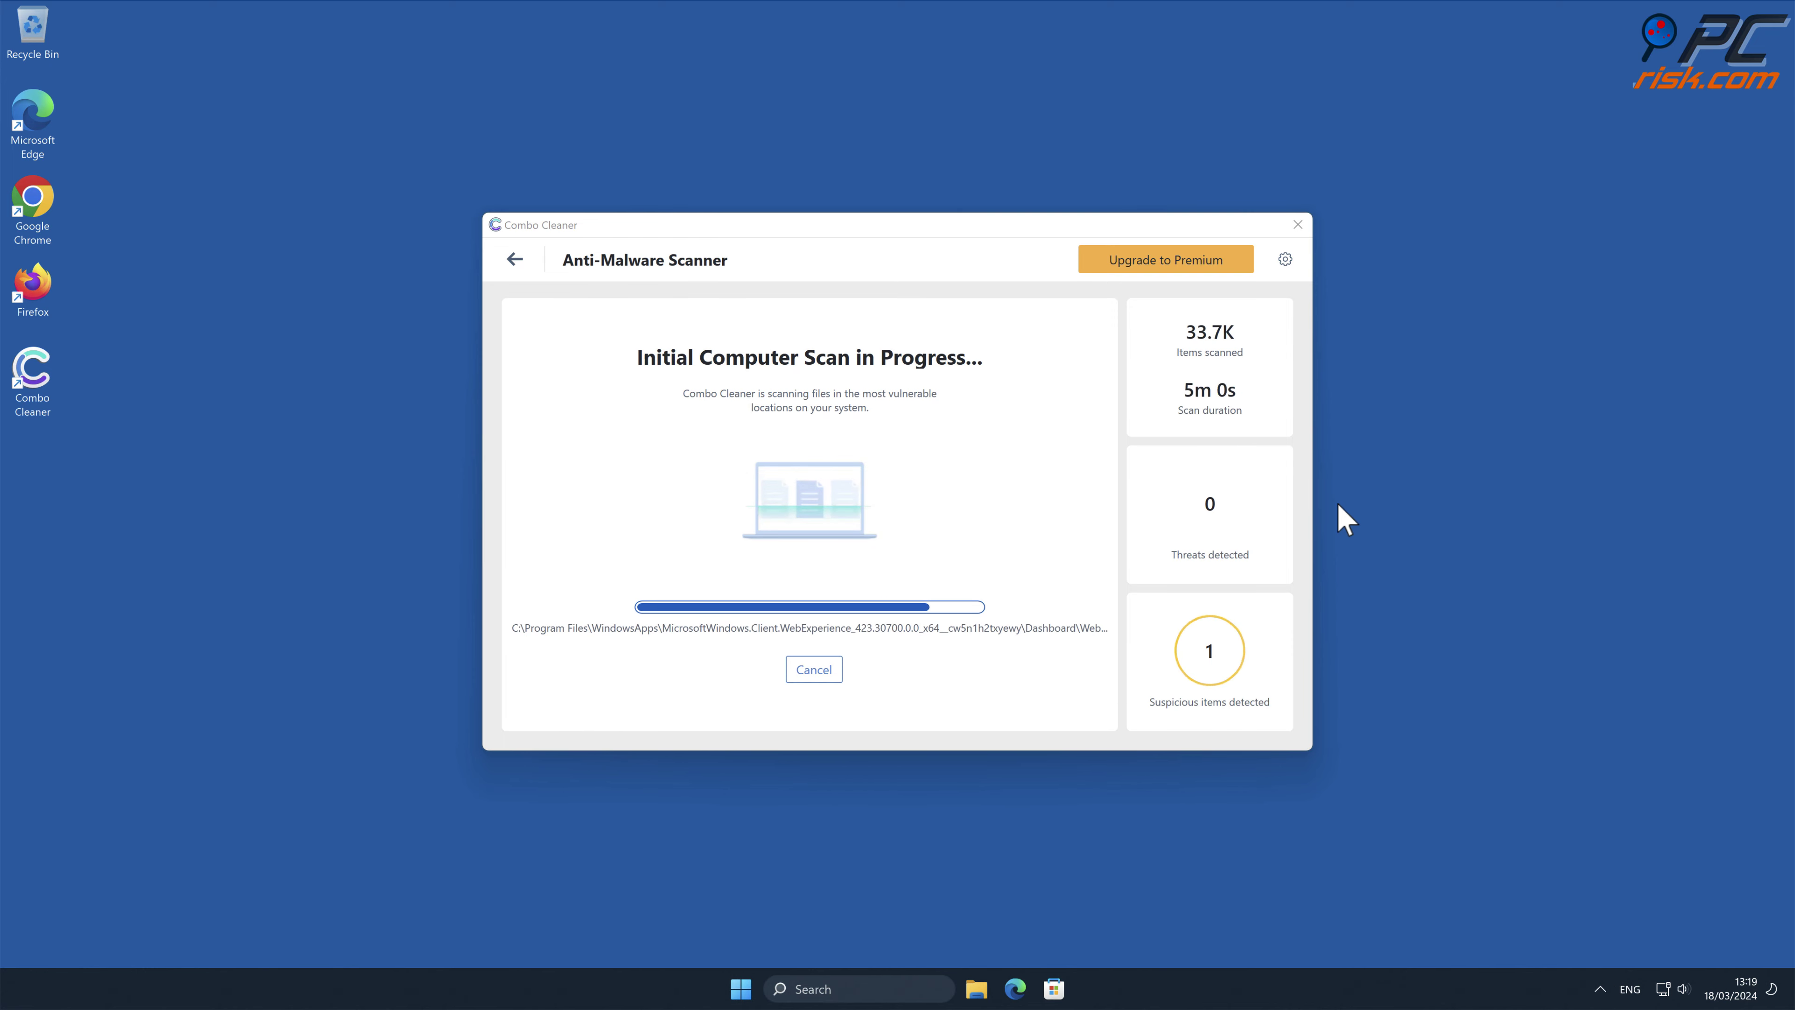
- Activate Combo Cleaner, quarantine the Local Weather Tab extension, and close the program
{"action": "left_click", "coordinate": [1265, 707]}
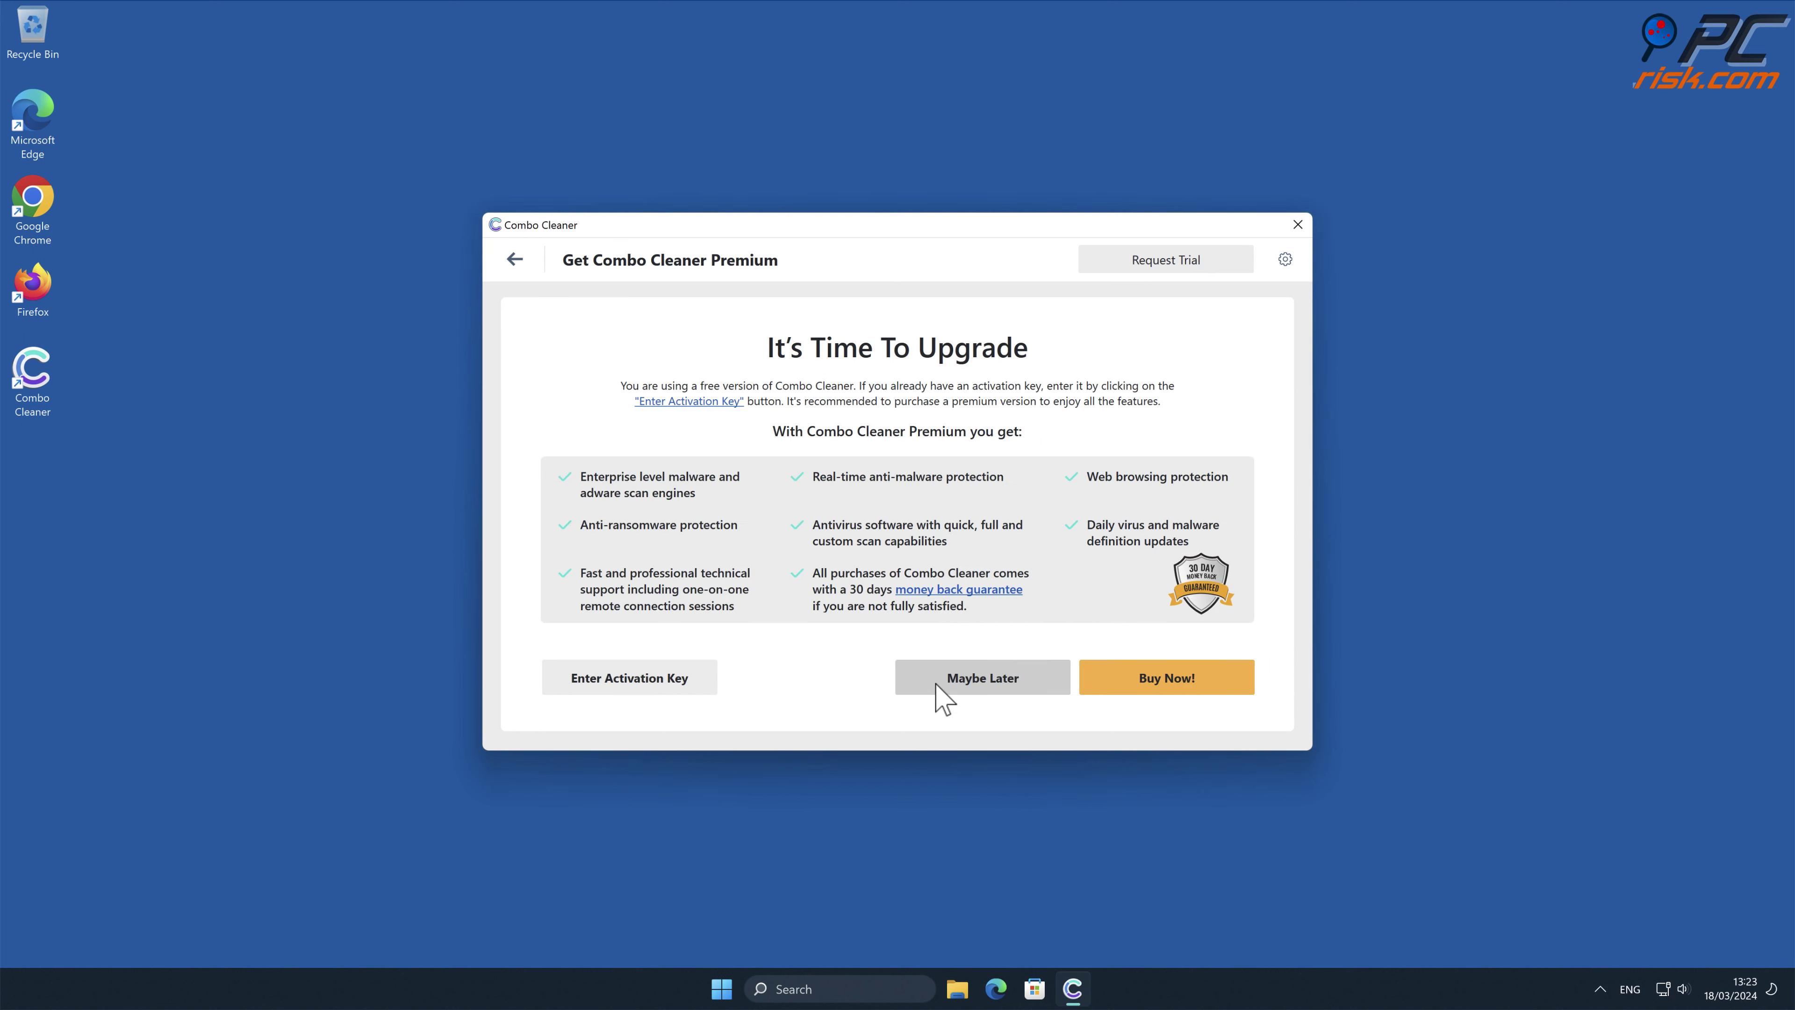
{"action": "left_click", "coordinate": [601, 680]}
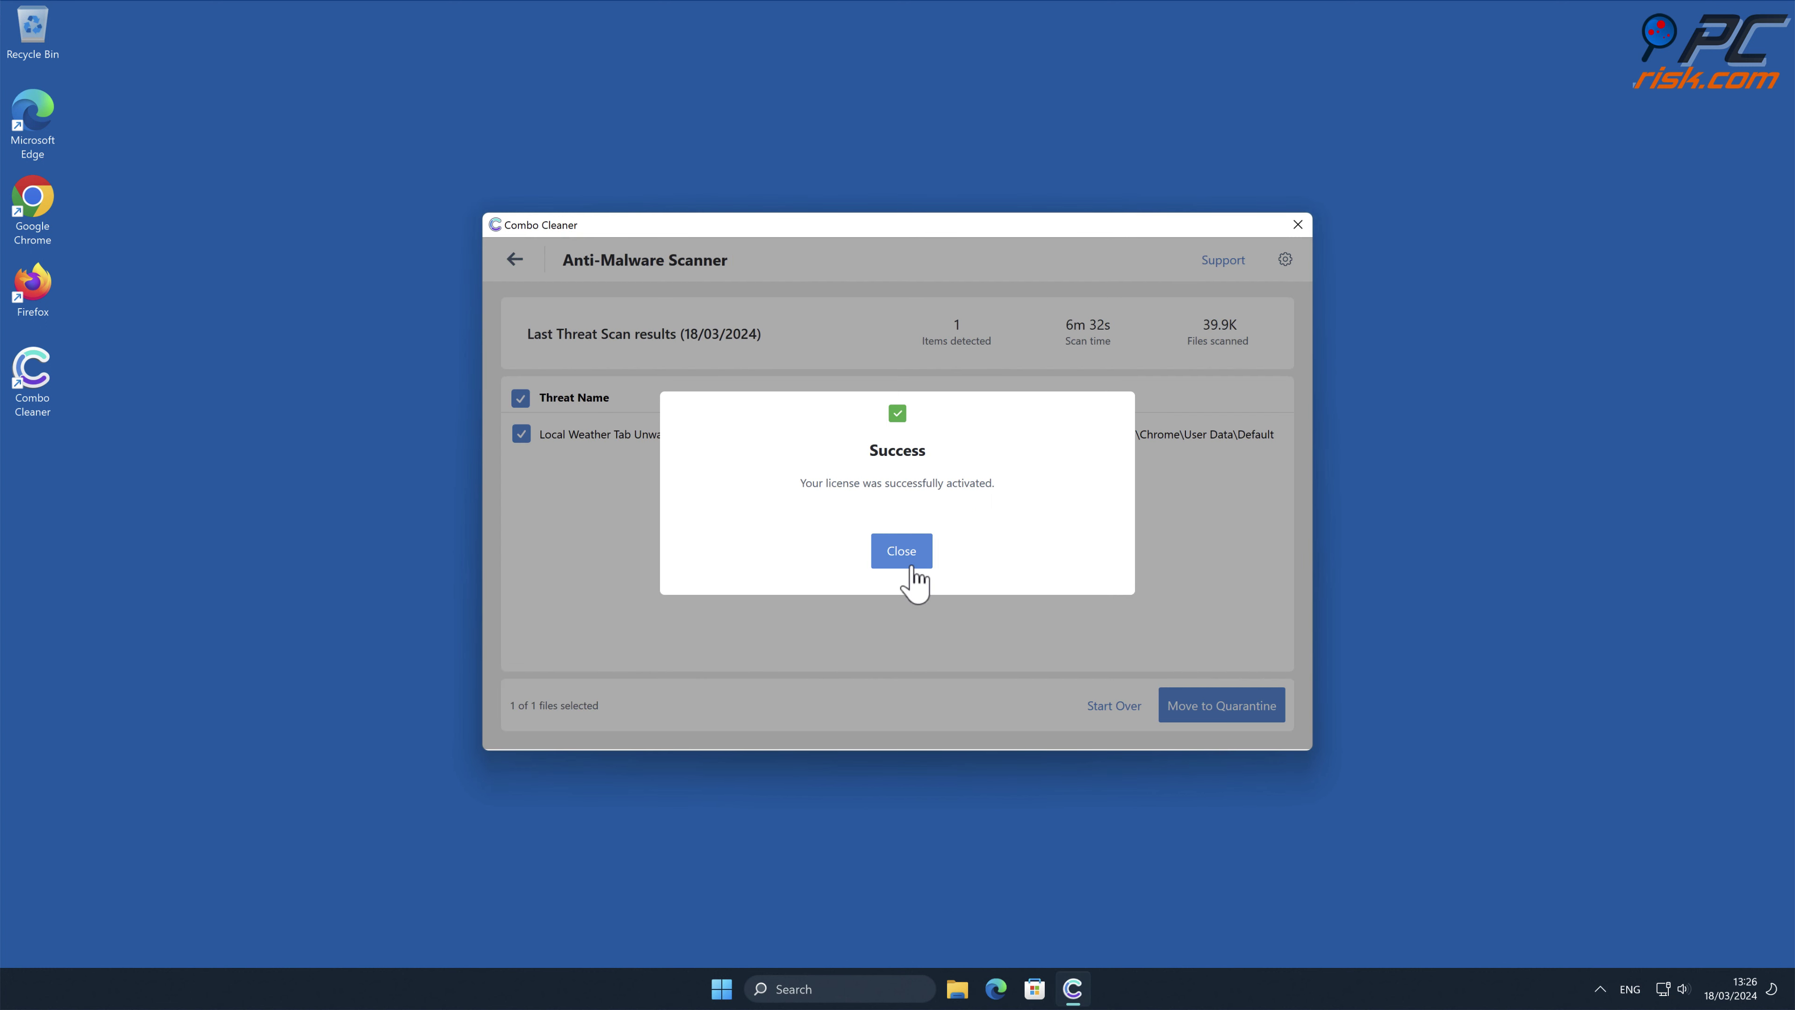
{"action": "left_click", "coordinate": [915, 553]}
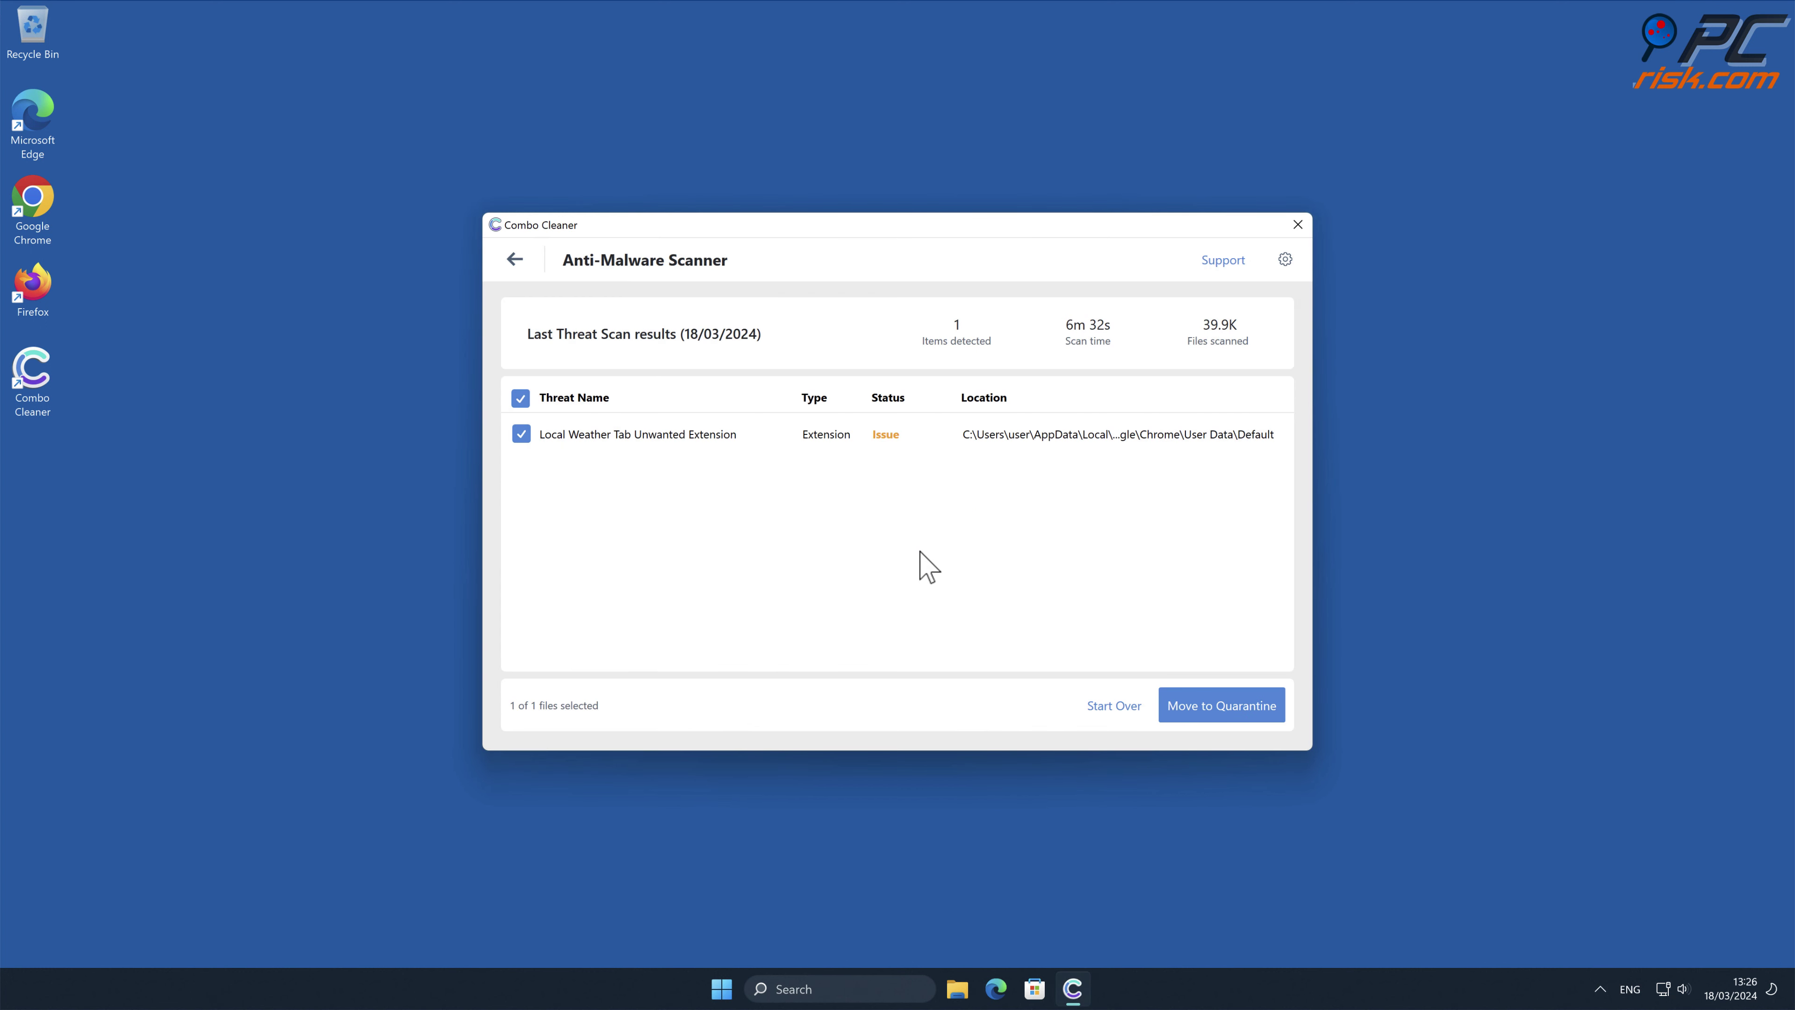
{"action": "left_click", "coordinate": [1265, 708]}
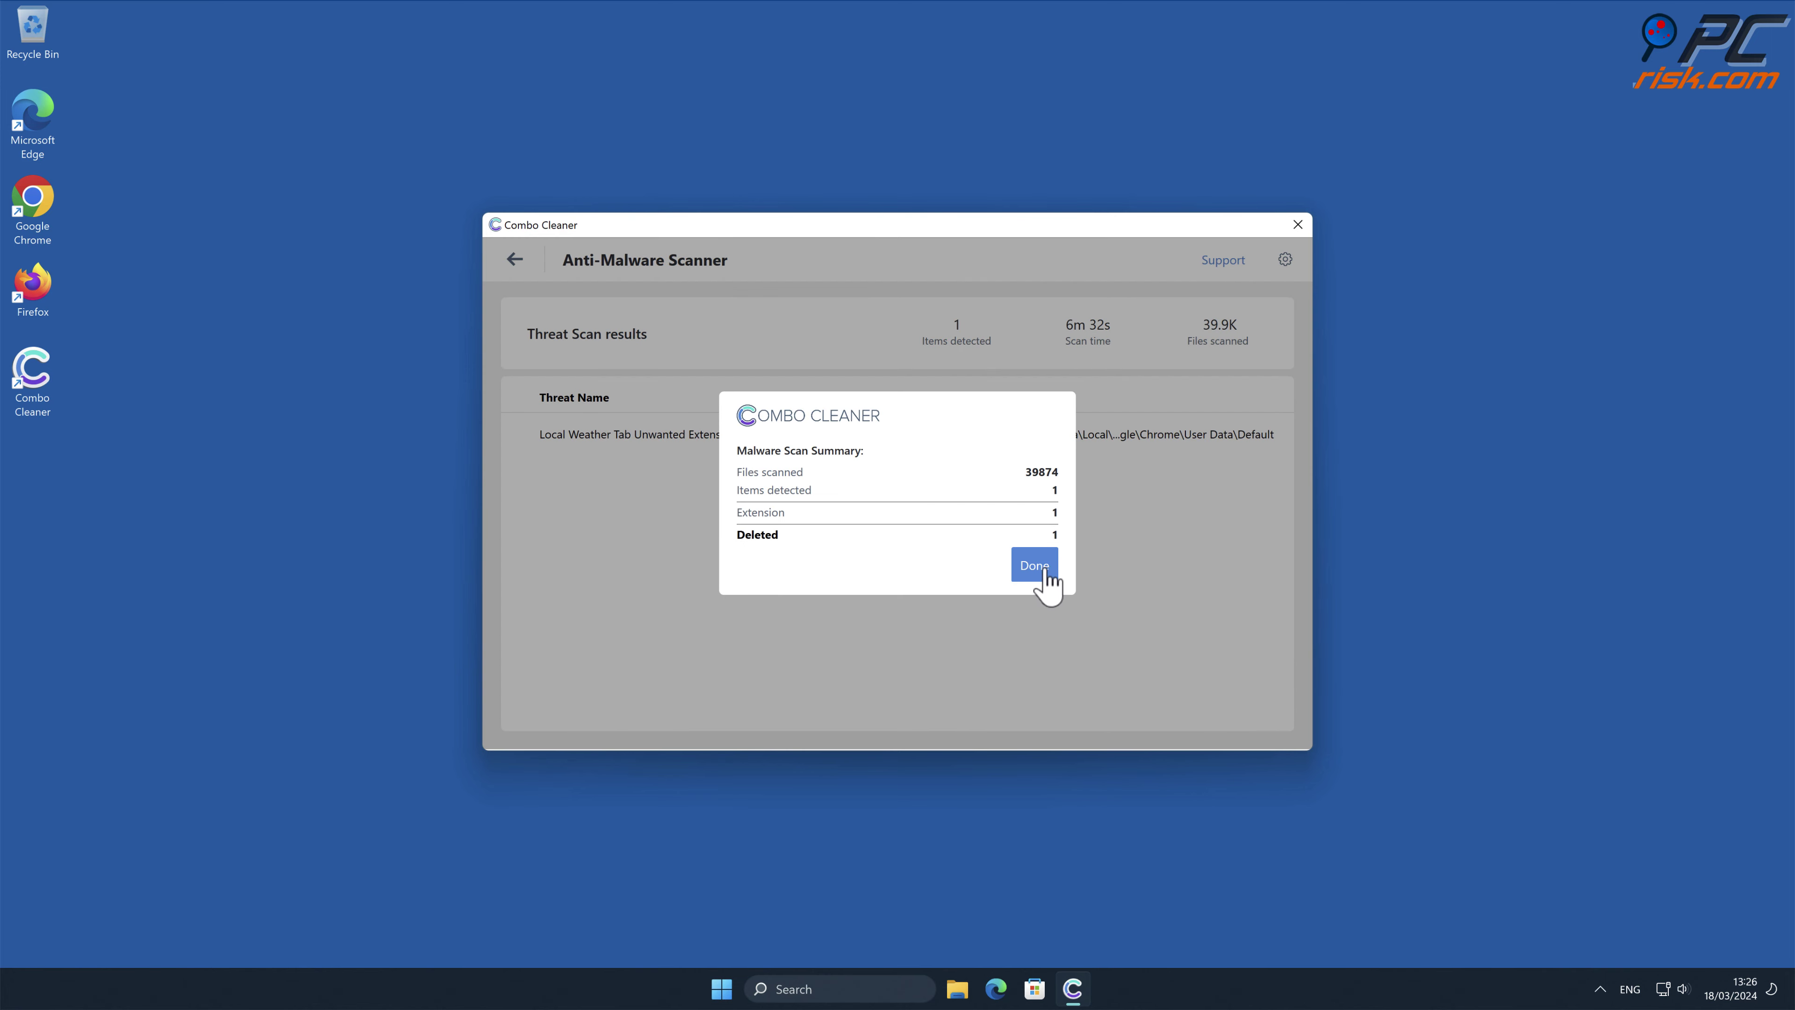
{"action": "left_click", "coordinate": [1040, 563]}
{"action": "left_click", "coordinate": [1298, 223]}
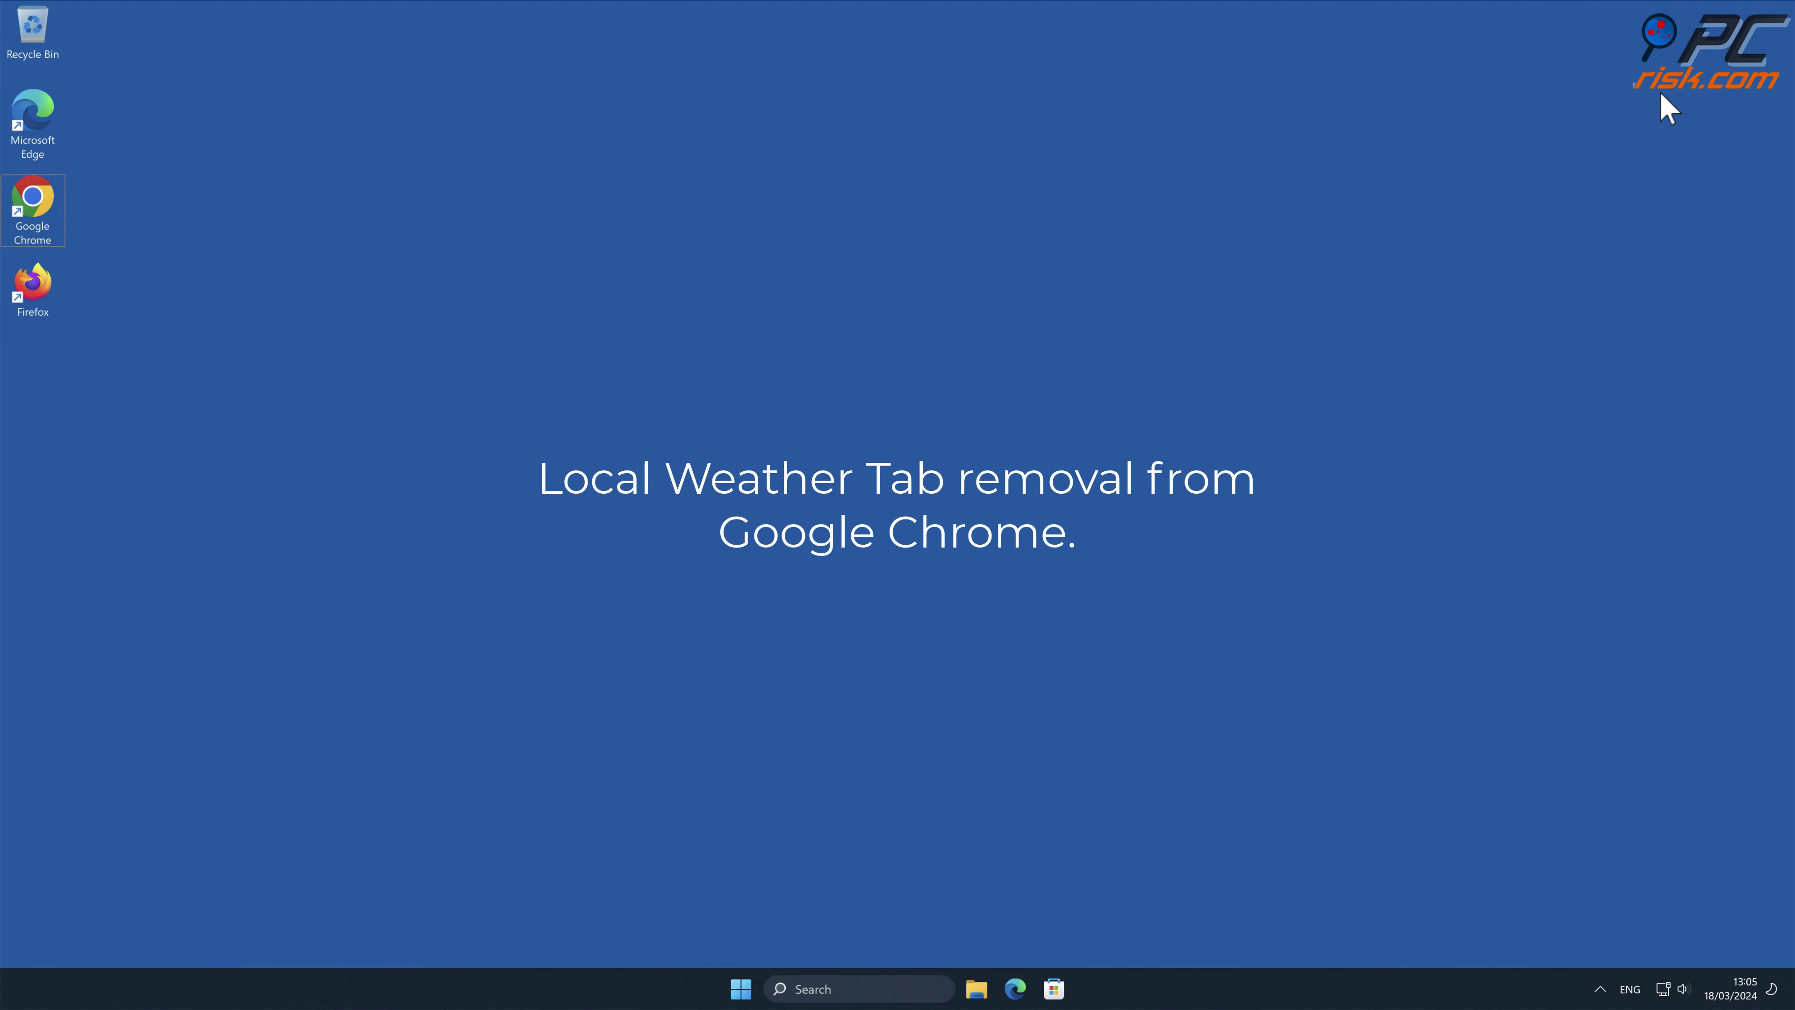
- Relaunch Chrome from the desktop shortcut onto the Local Weather Tab new-tab page
{"action": "double_click", "coordinate": [36, 198]}
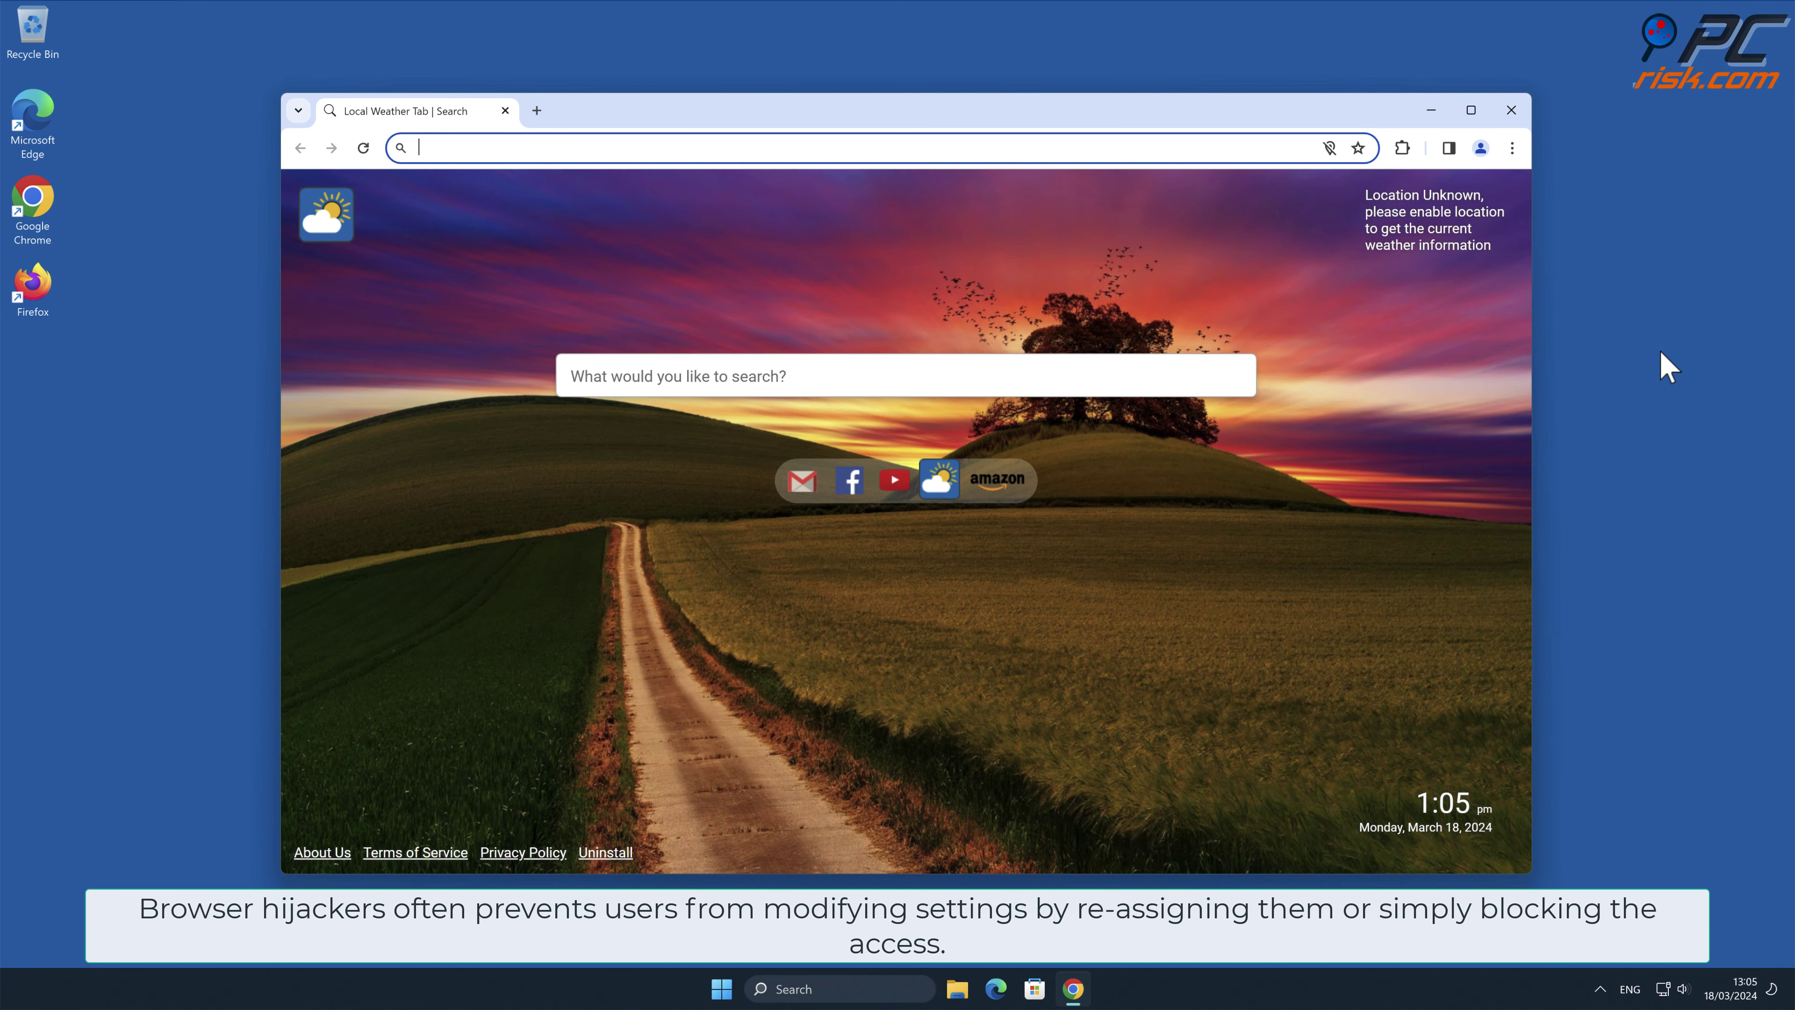
{"action": "left_click", "coordinate": [1667, 367]}
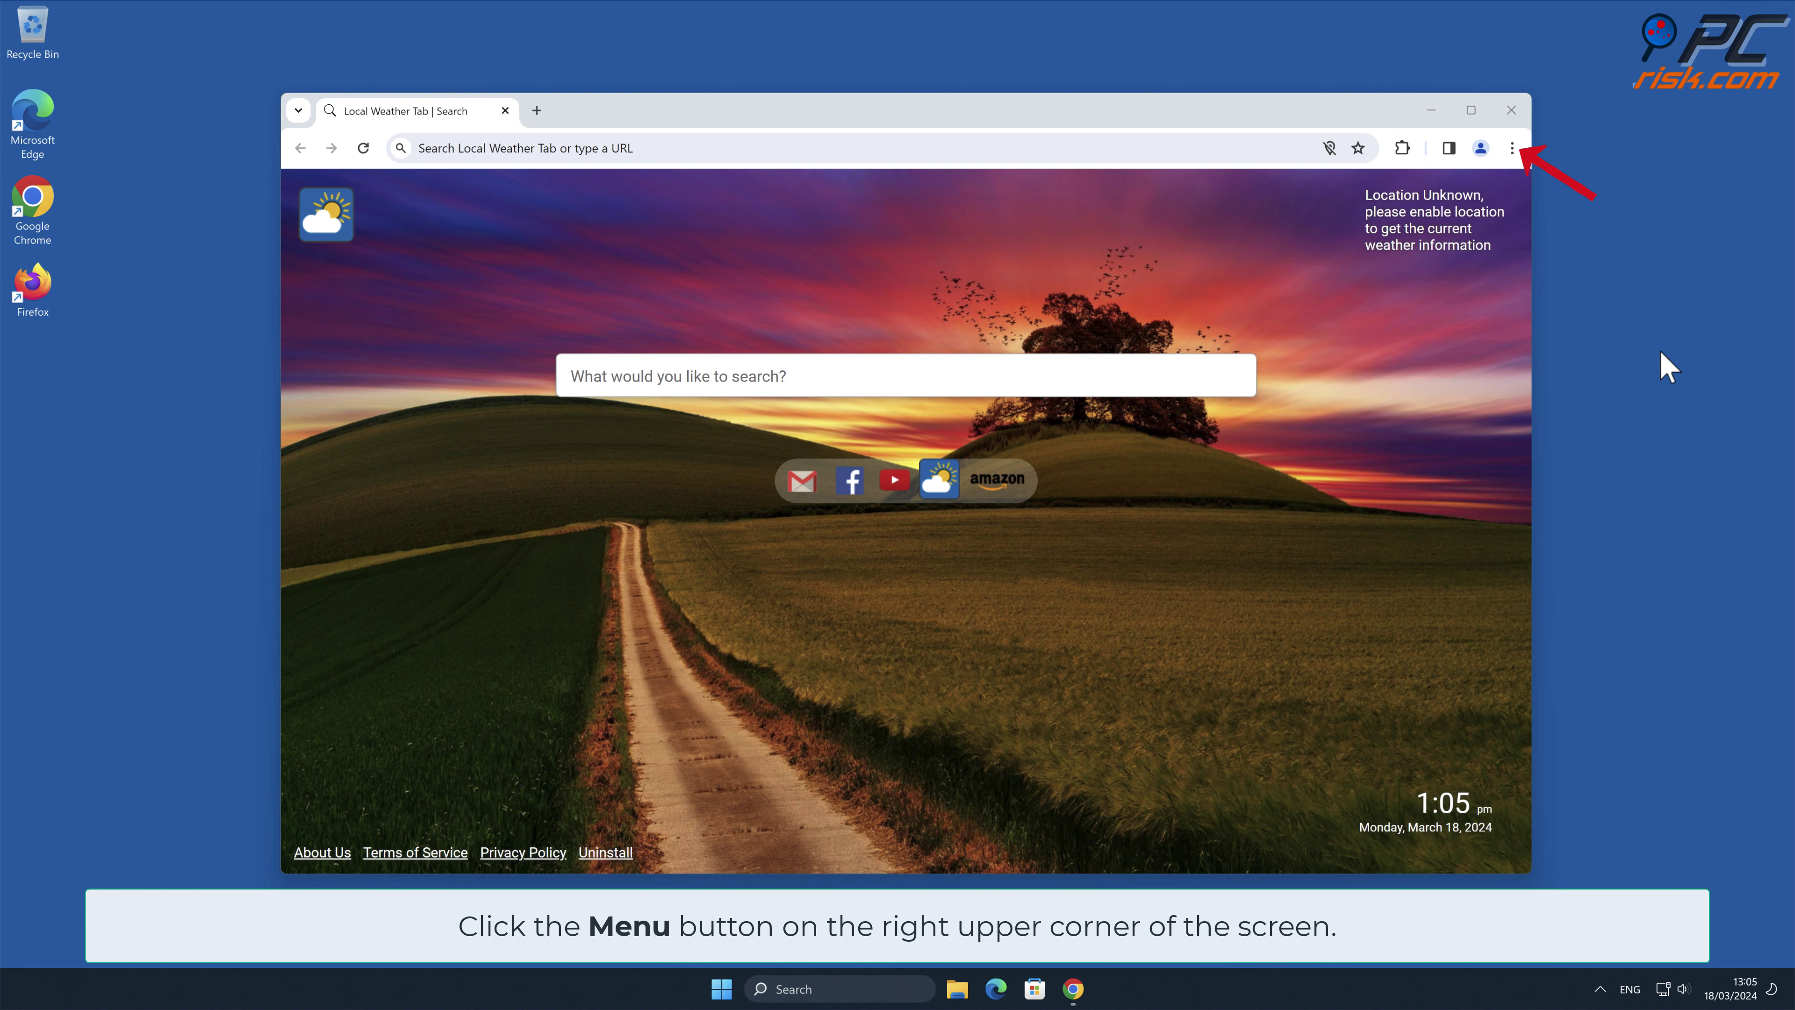
- Remove the Local Weather Tab extension from Chrome's Manage Extensions page
{"action": "left_click", "coordinate": [1512, 147]}
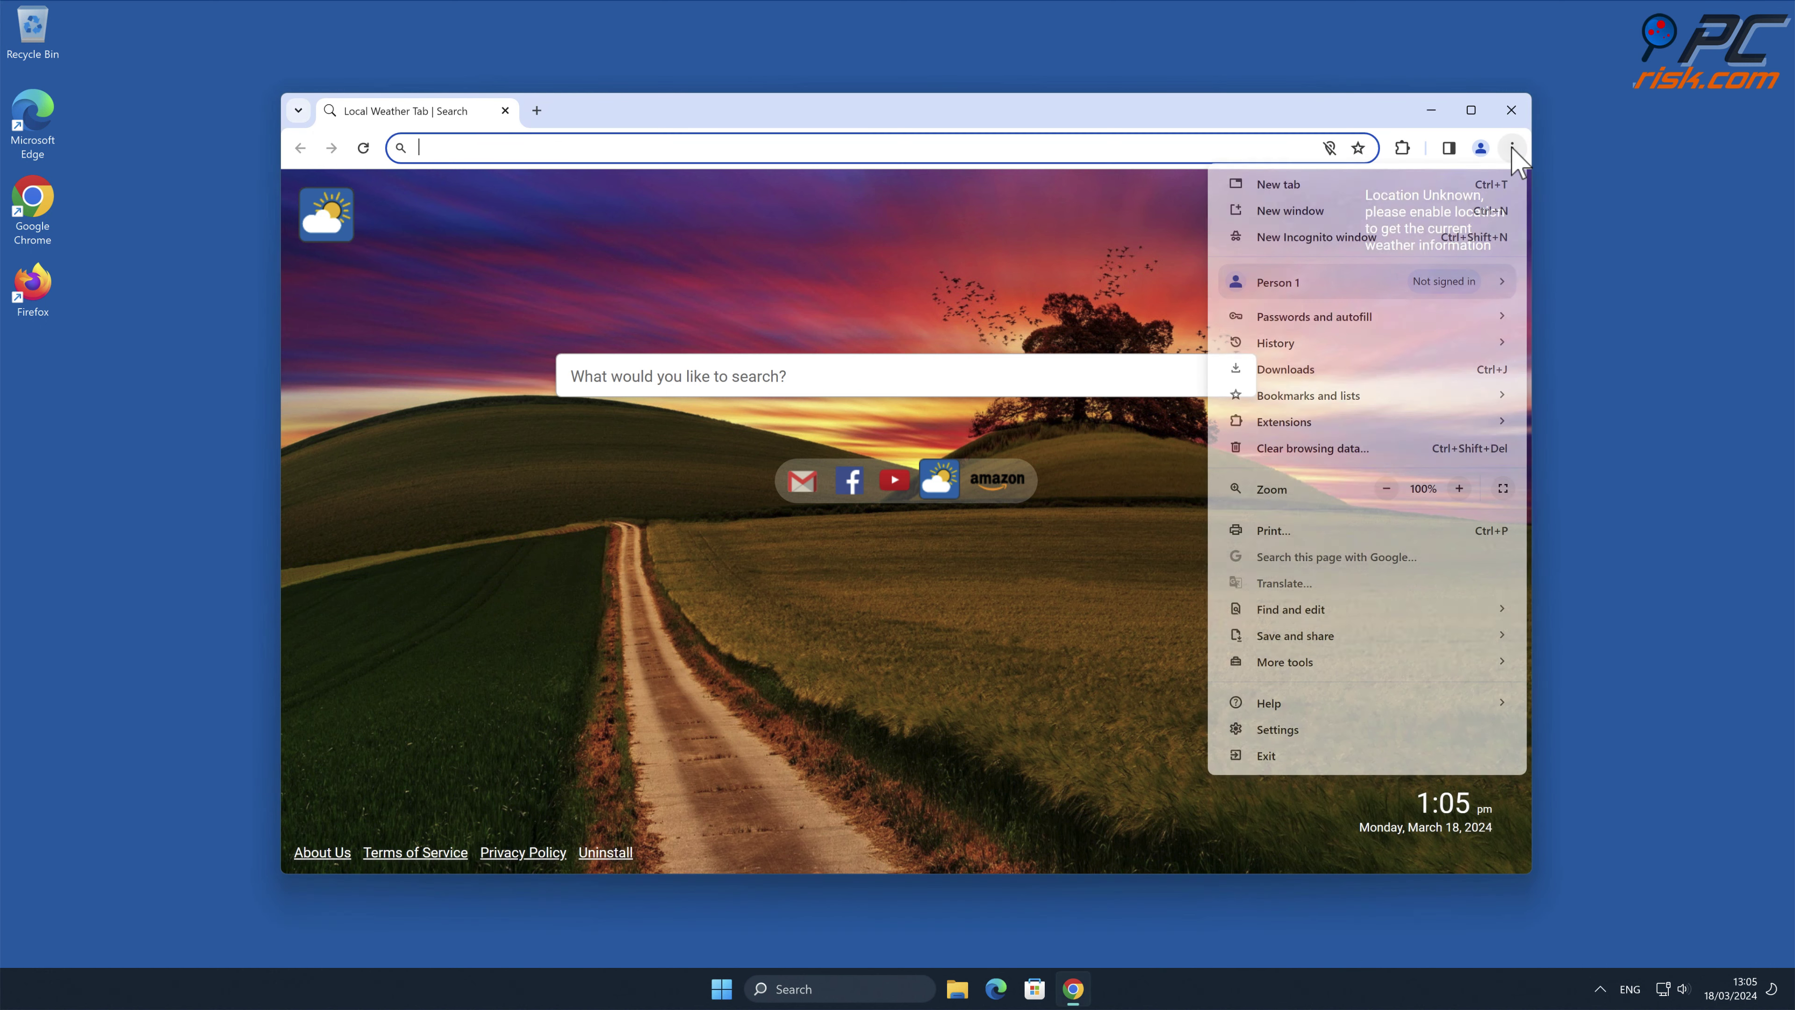
{"action": "mouse_move", "coordinate": [1363, 422]}
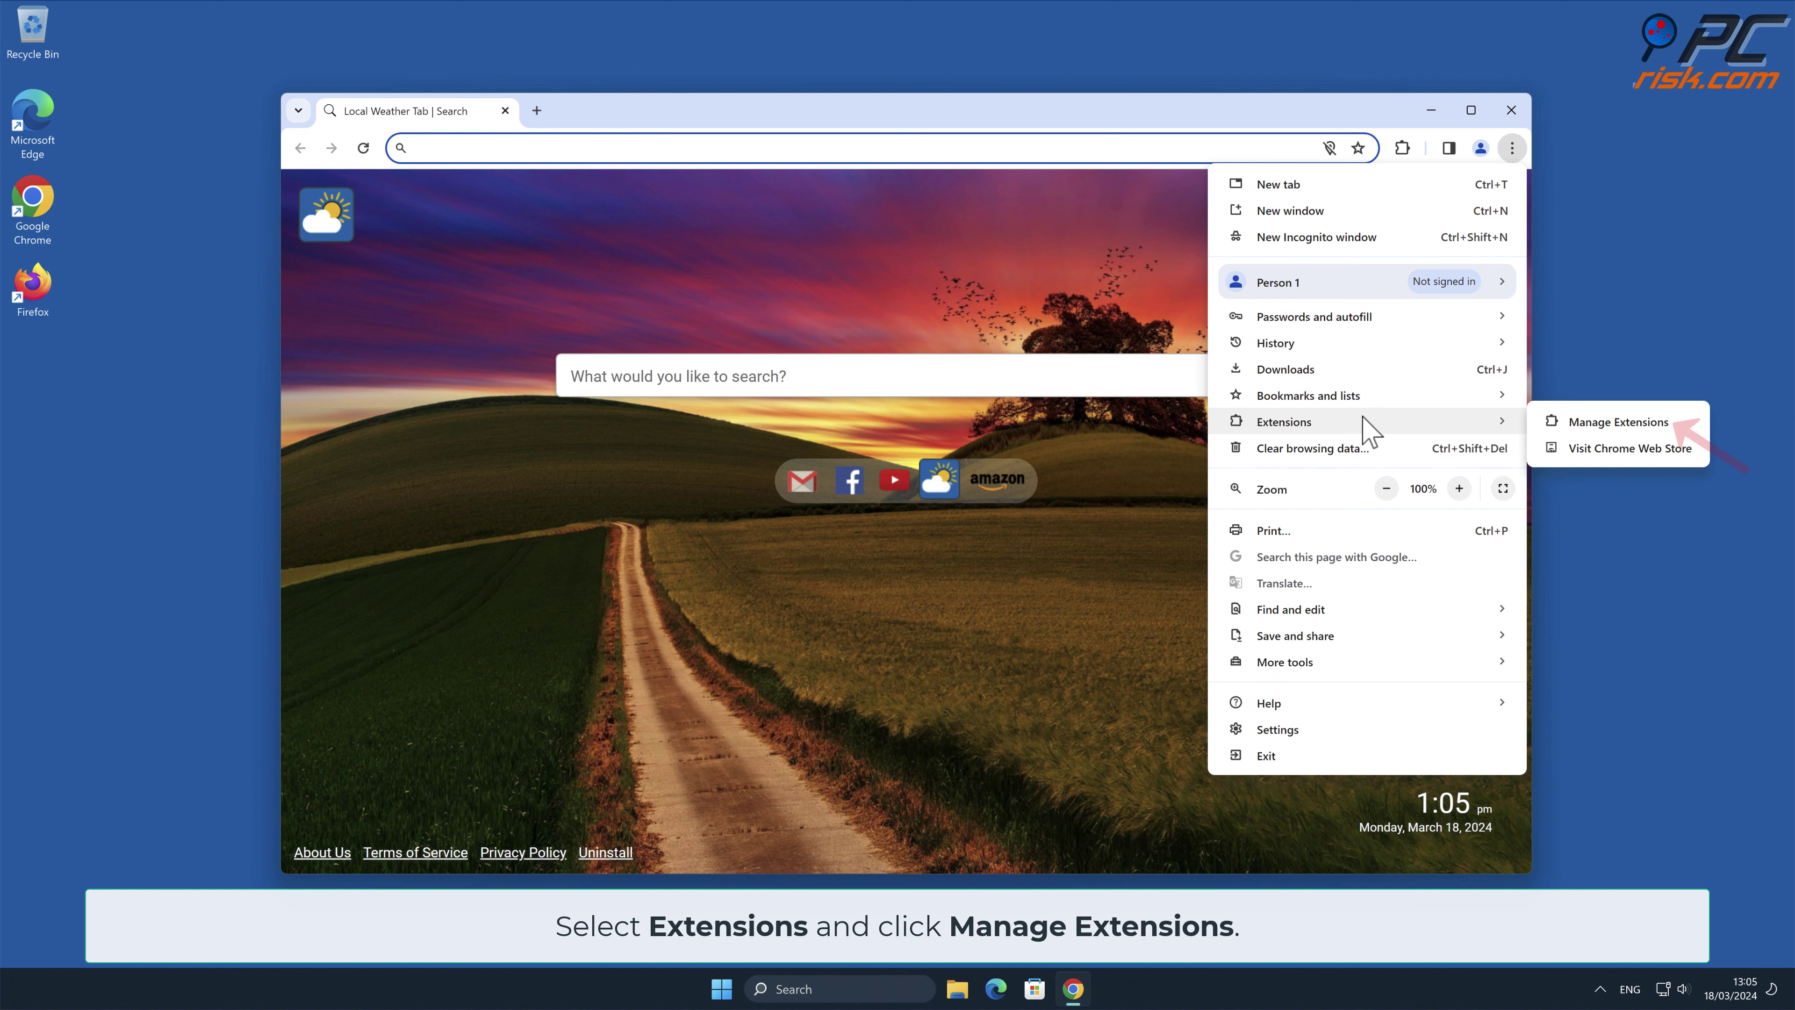
{"action": "left_click", "coordinate": [1654, 423]}
{"action": "left_click", "coordinate": [759, 428]}
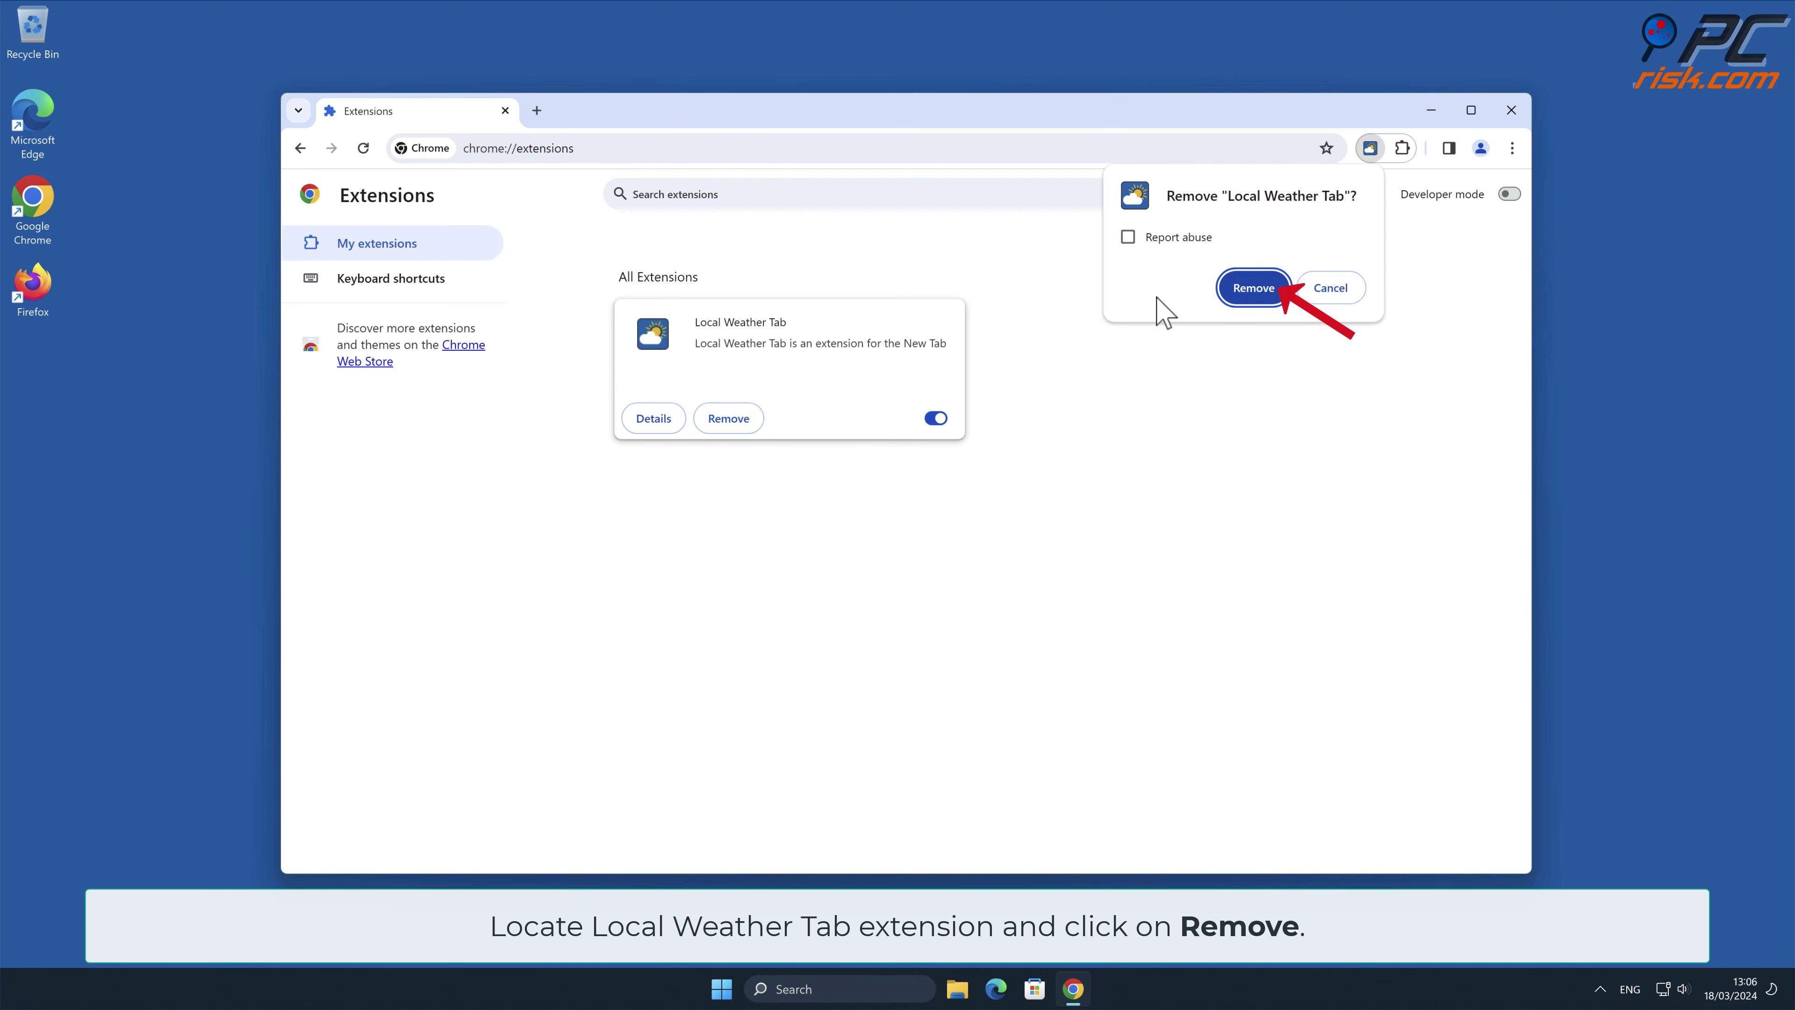
{"action": "left_click", "coordinate": [1254, 288]}
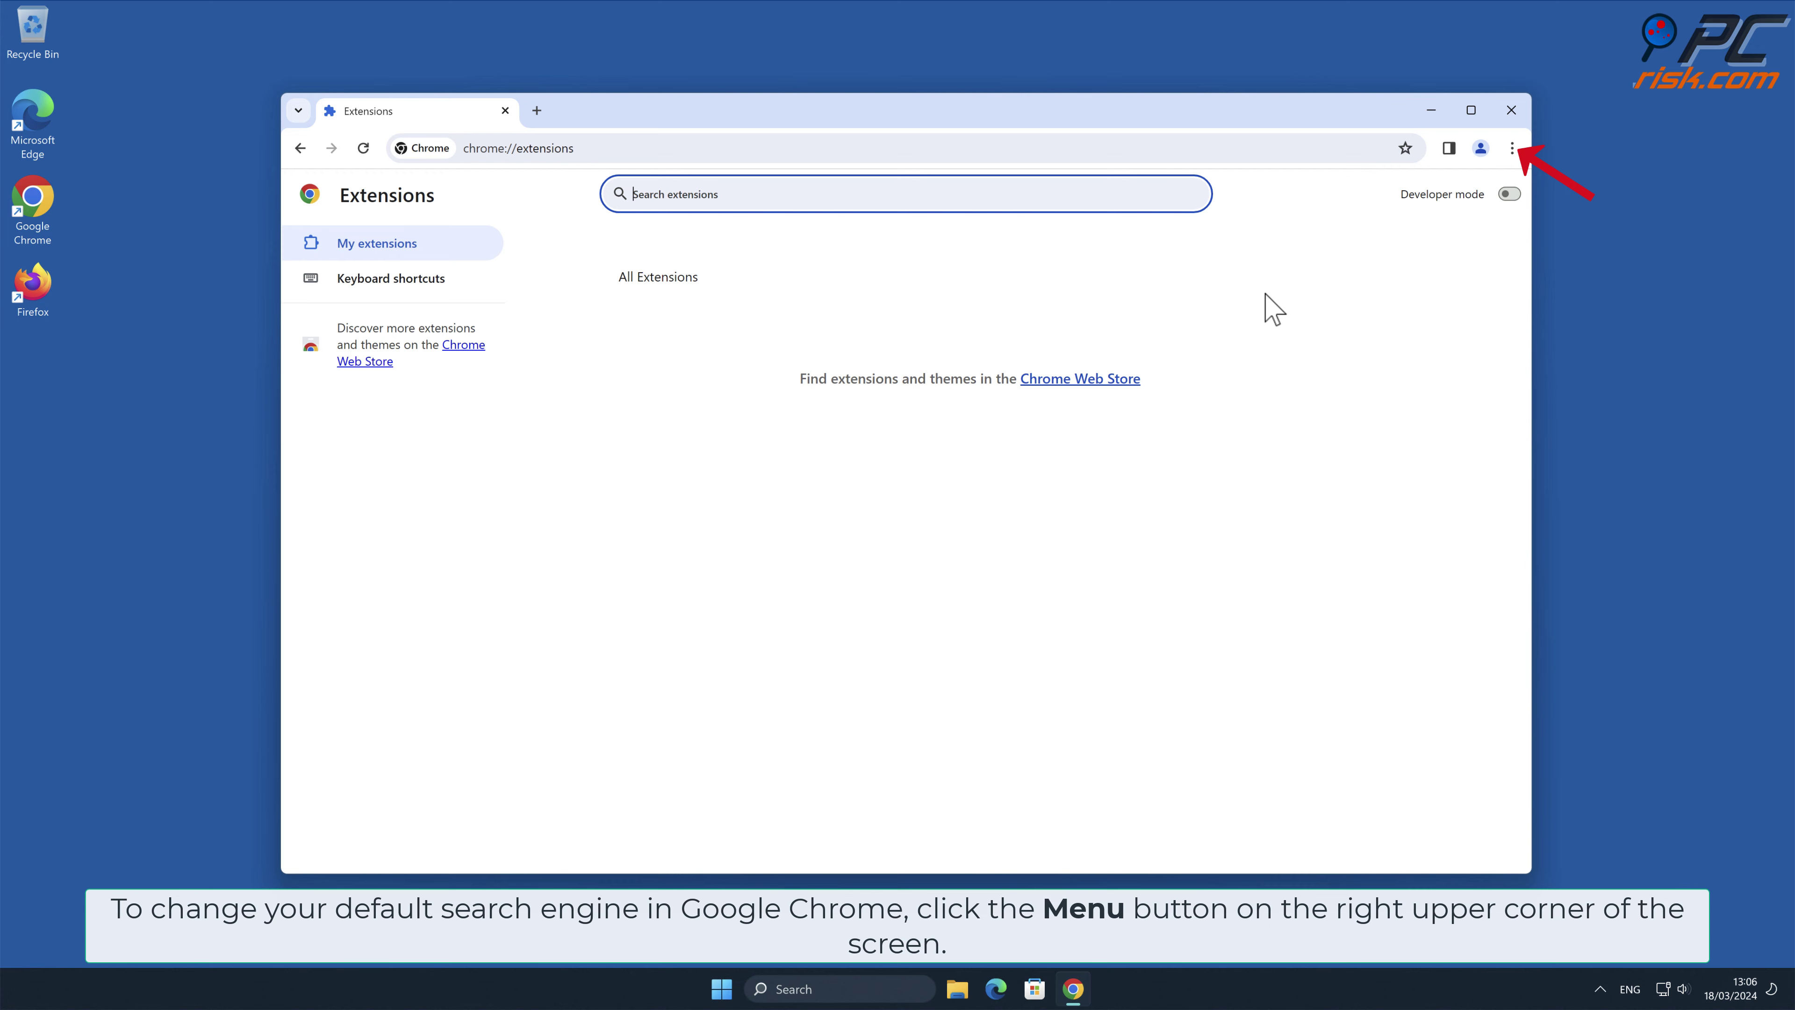
- Open the Manage search engines and site search list in Chrome settings
{"action": "left_click", "coordinate": [1512, 149]}
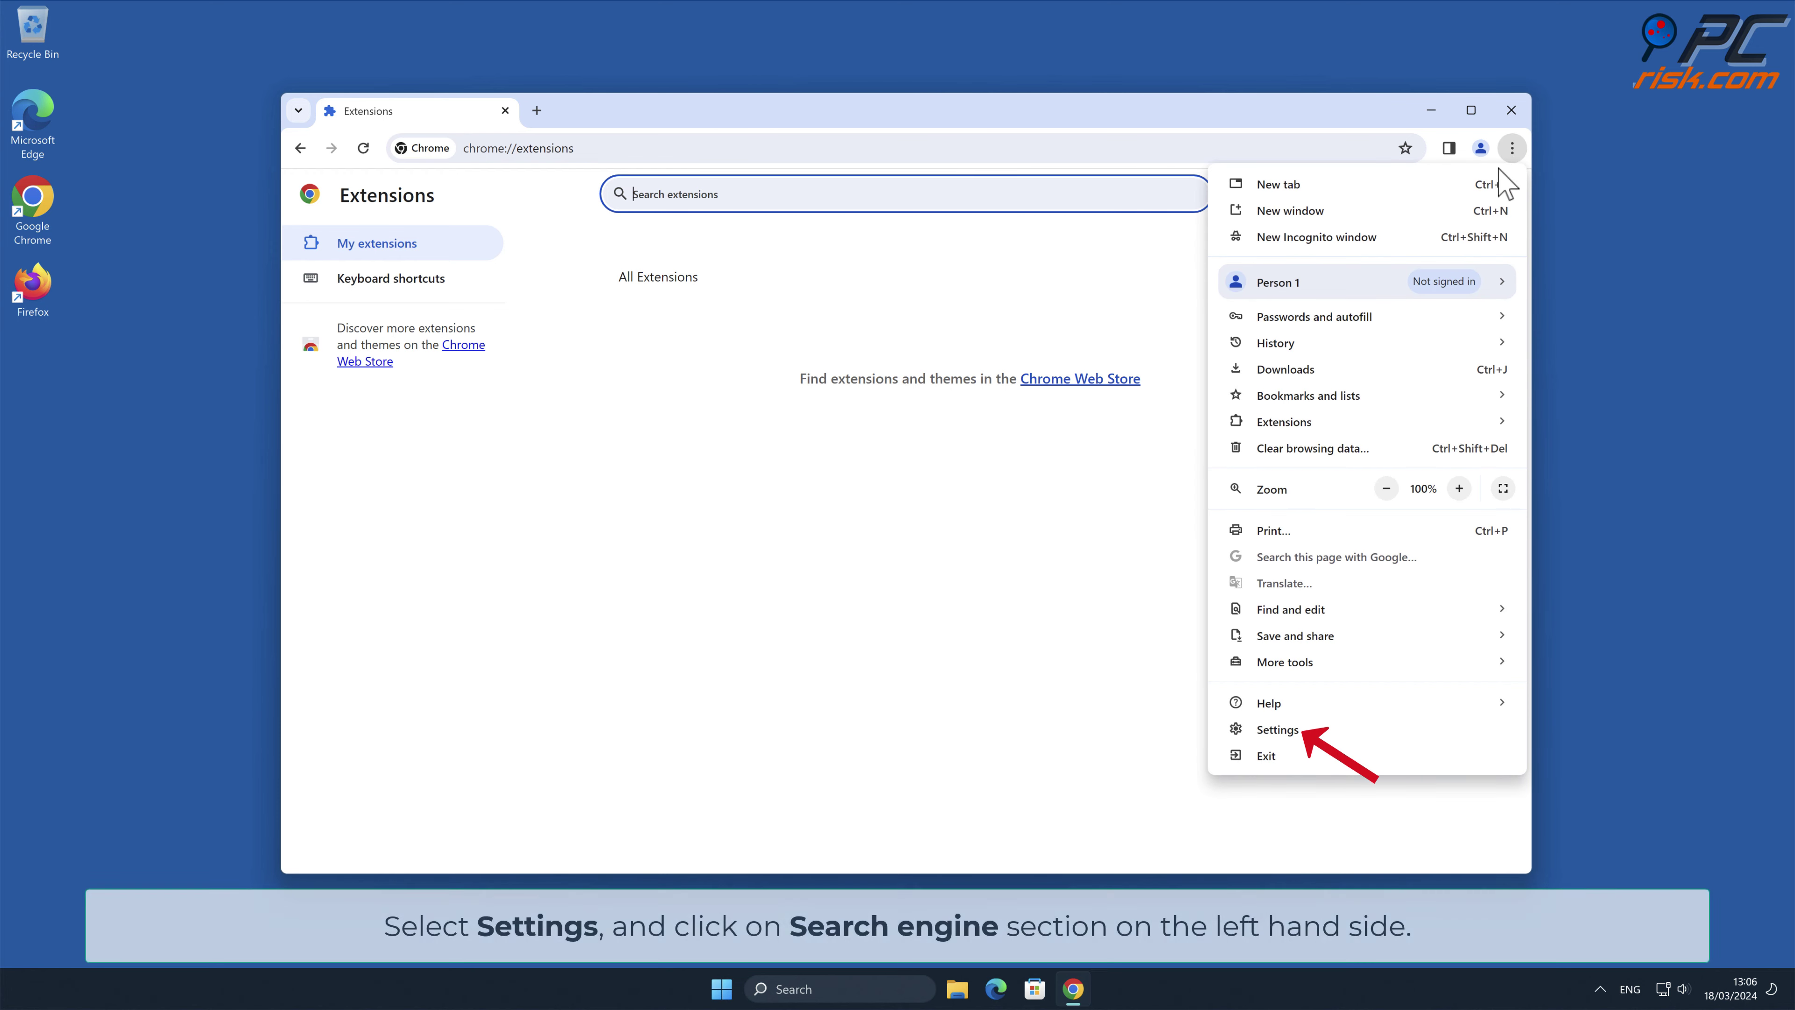
{"action": "left_click", "coordinate": [1328, 728]}
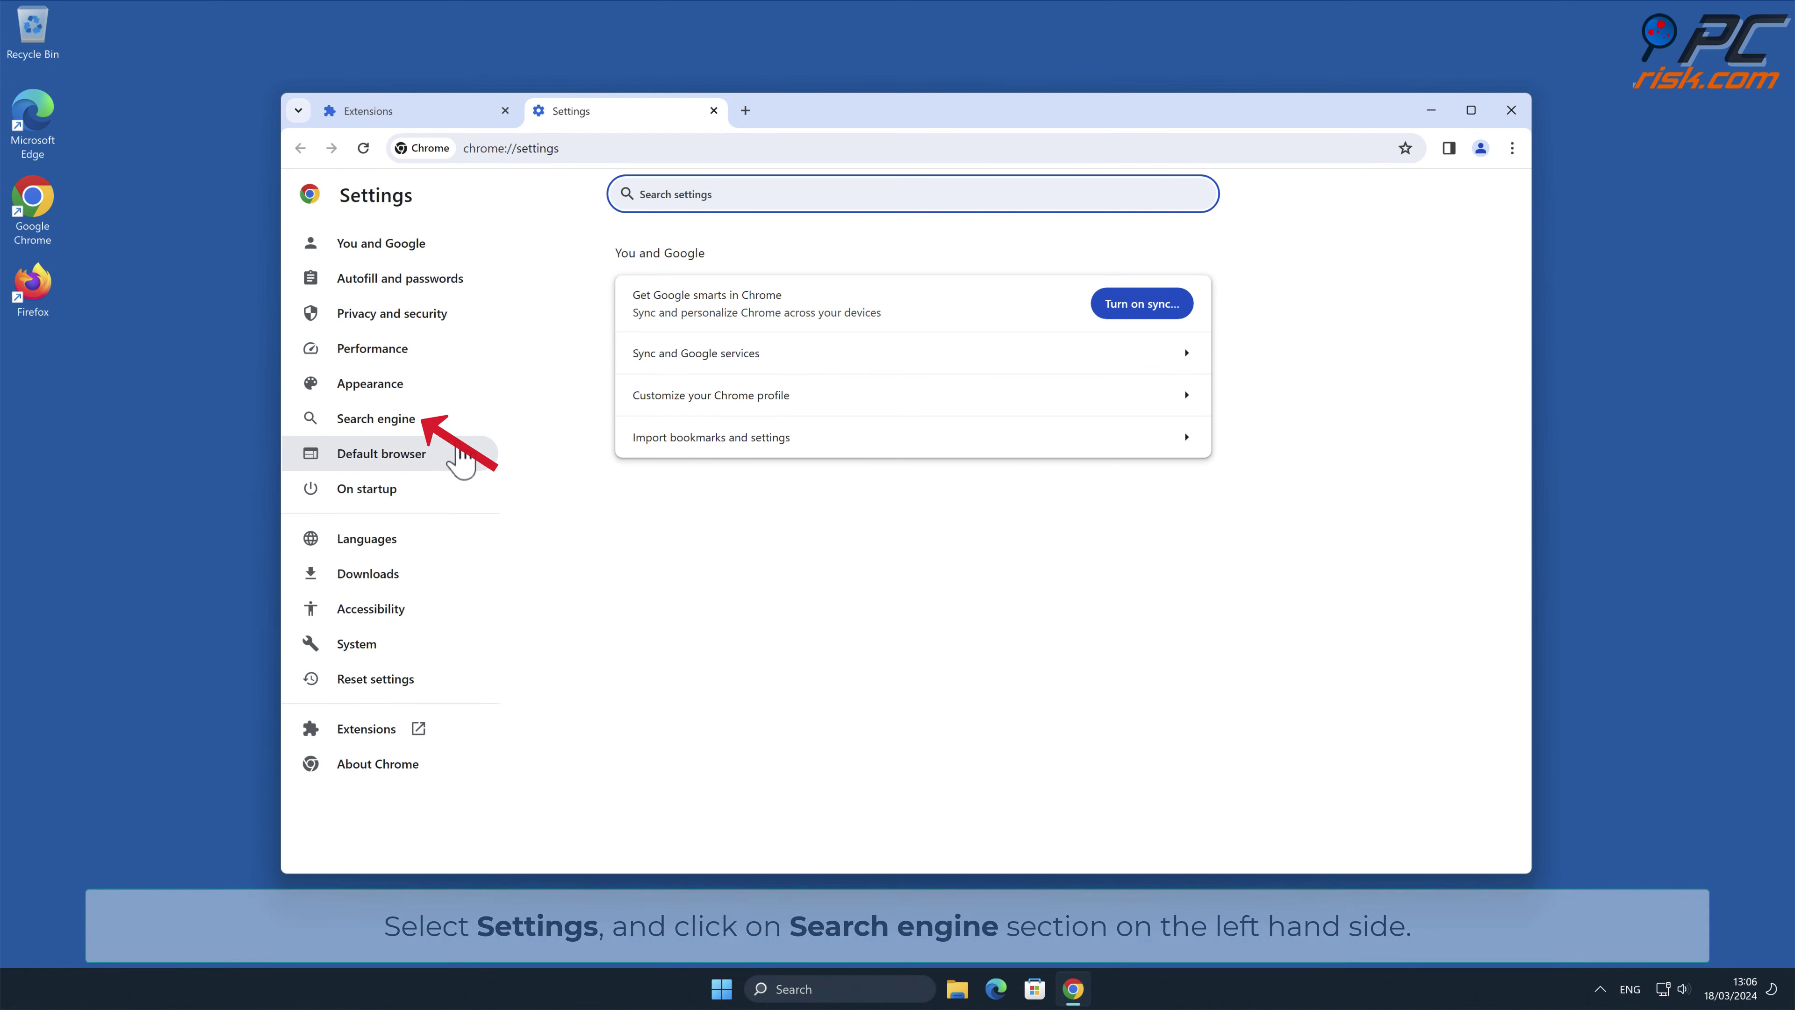
{"action": "left_click", "coordinate": [394, 424]}
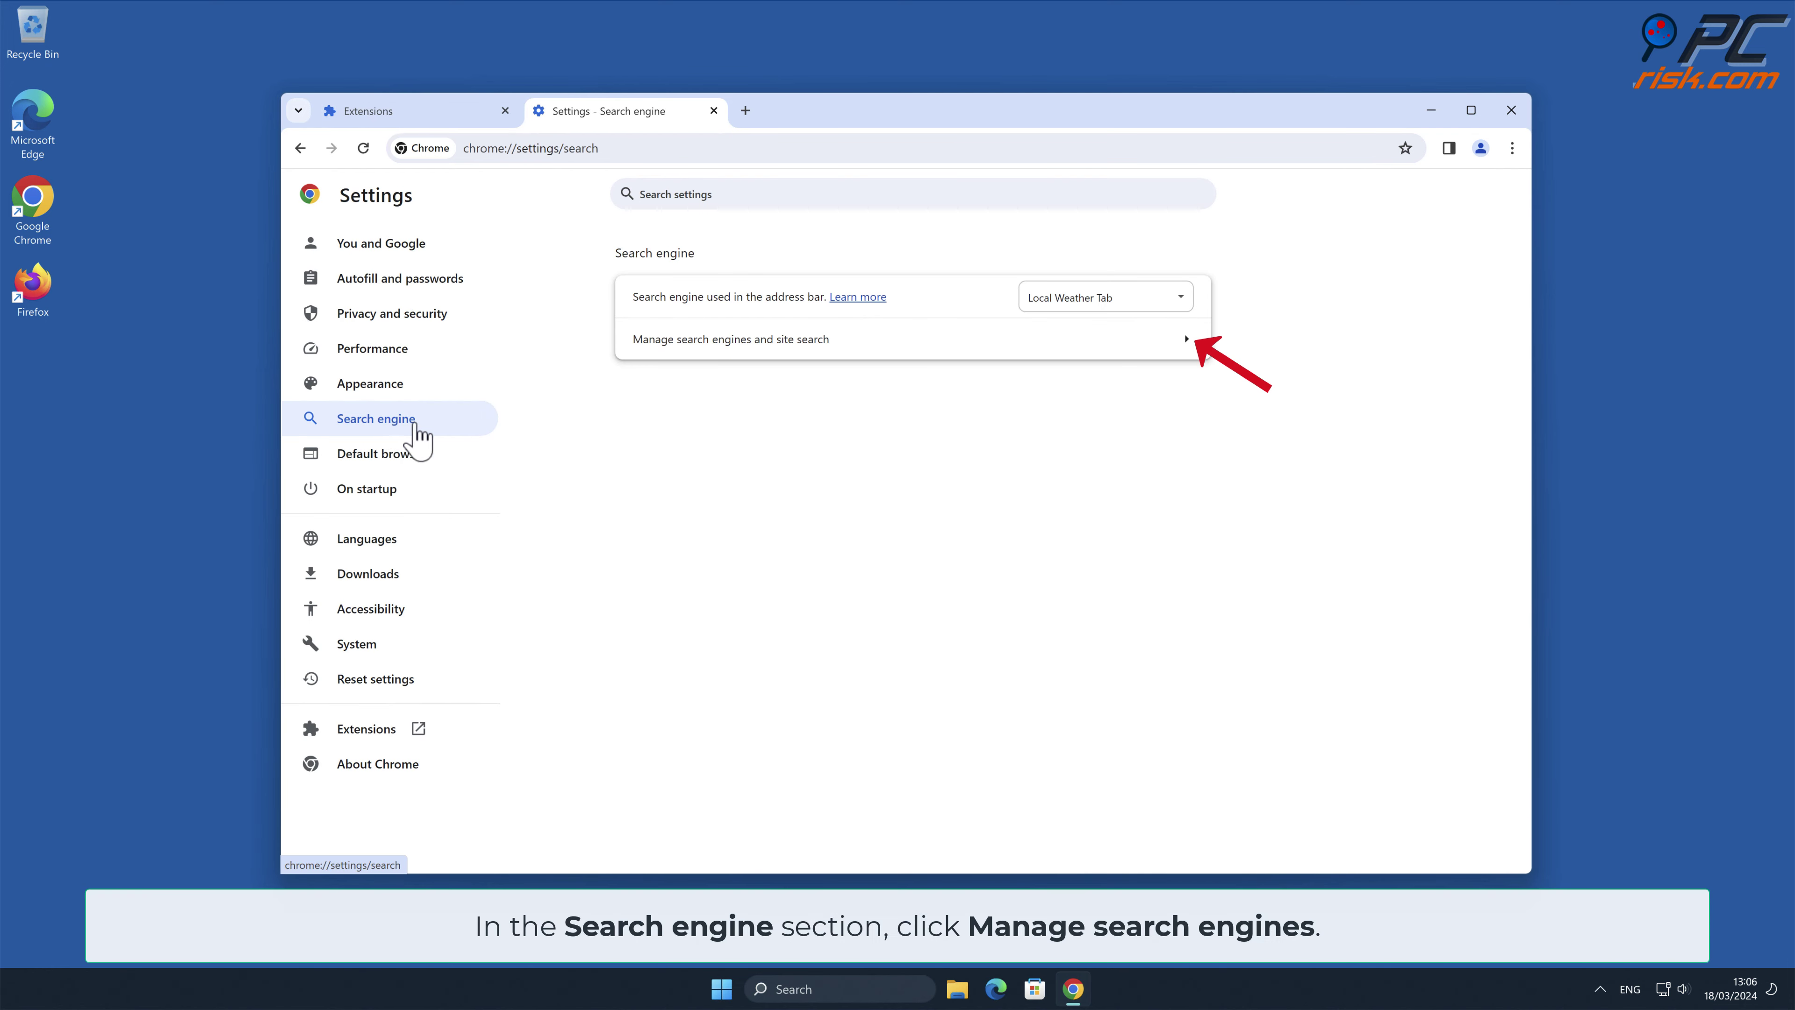
{"action": "left_click", "coordinate": [1185, 343]}
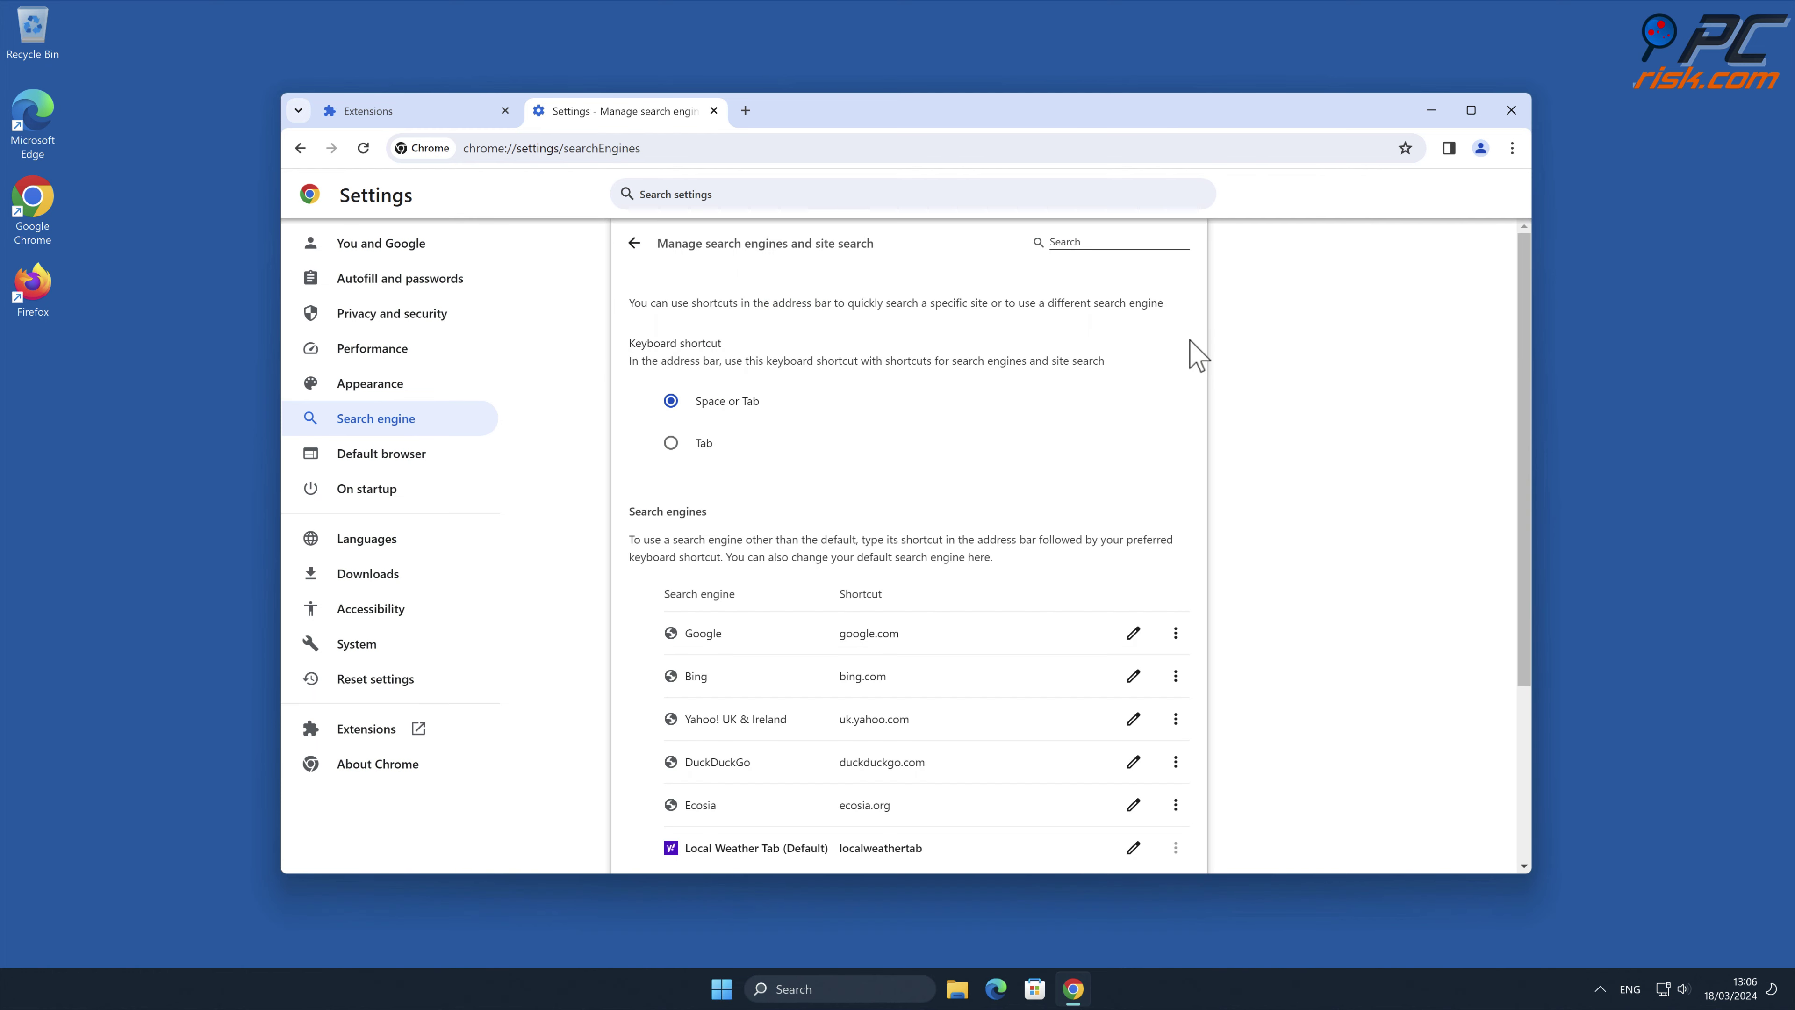
{"action": "left_click_drag", "start_coordinate": [1522, 290], "coordinate": [1510, 464]}
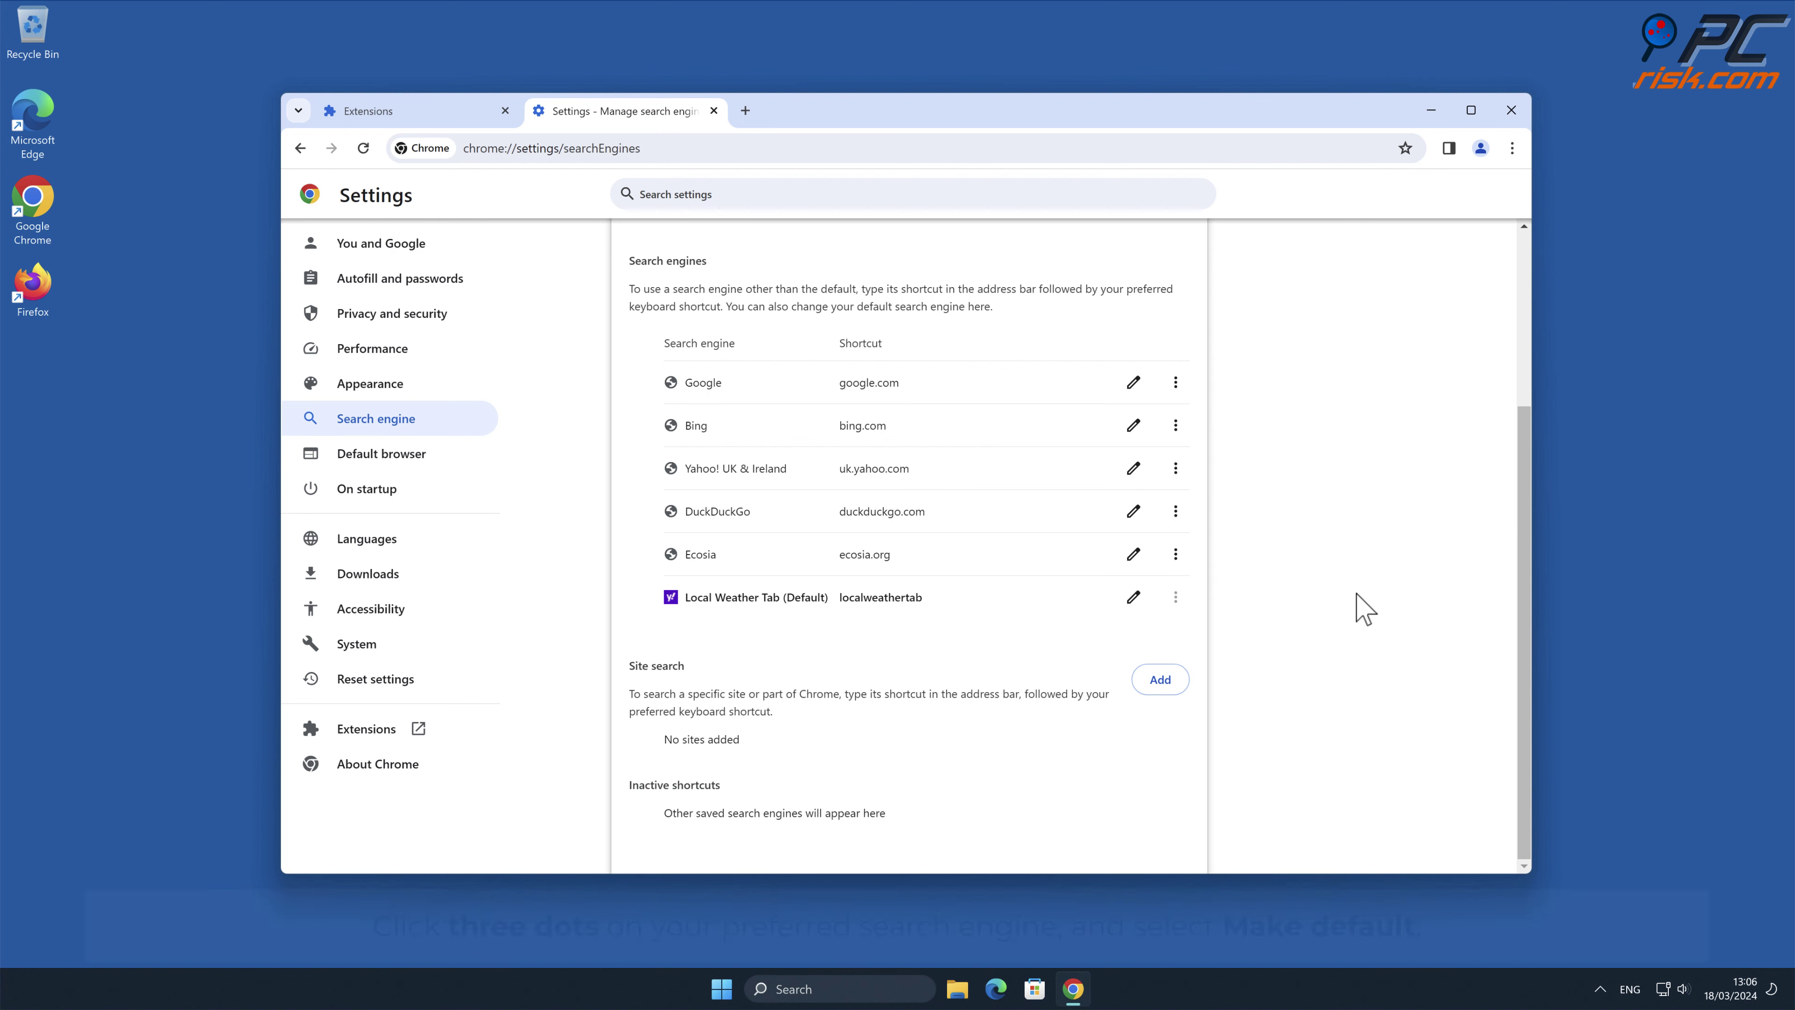
- Make Google the default search engine and delete the Local Weather Tab entry
{"action": "left_click", "coordinate": [1175, 382]}
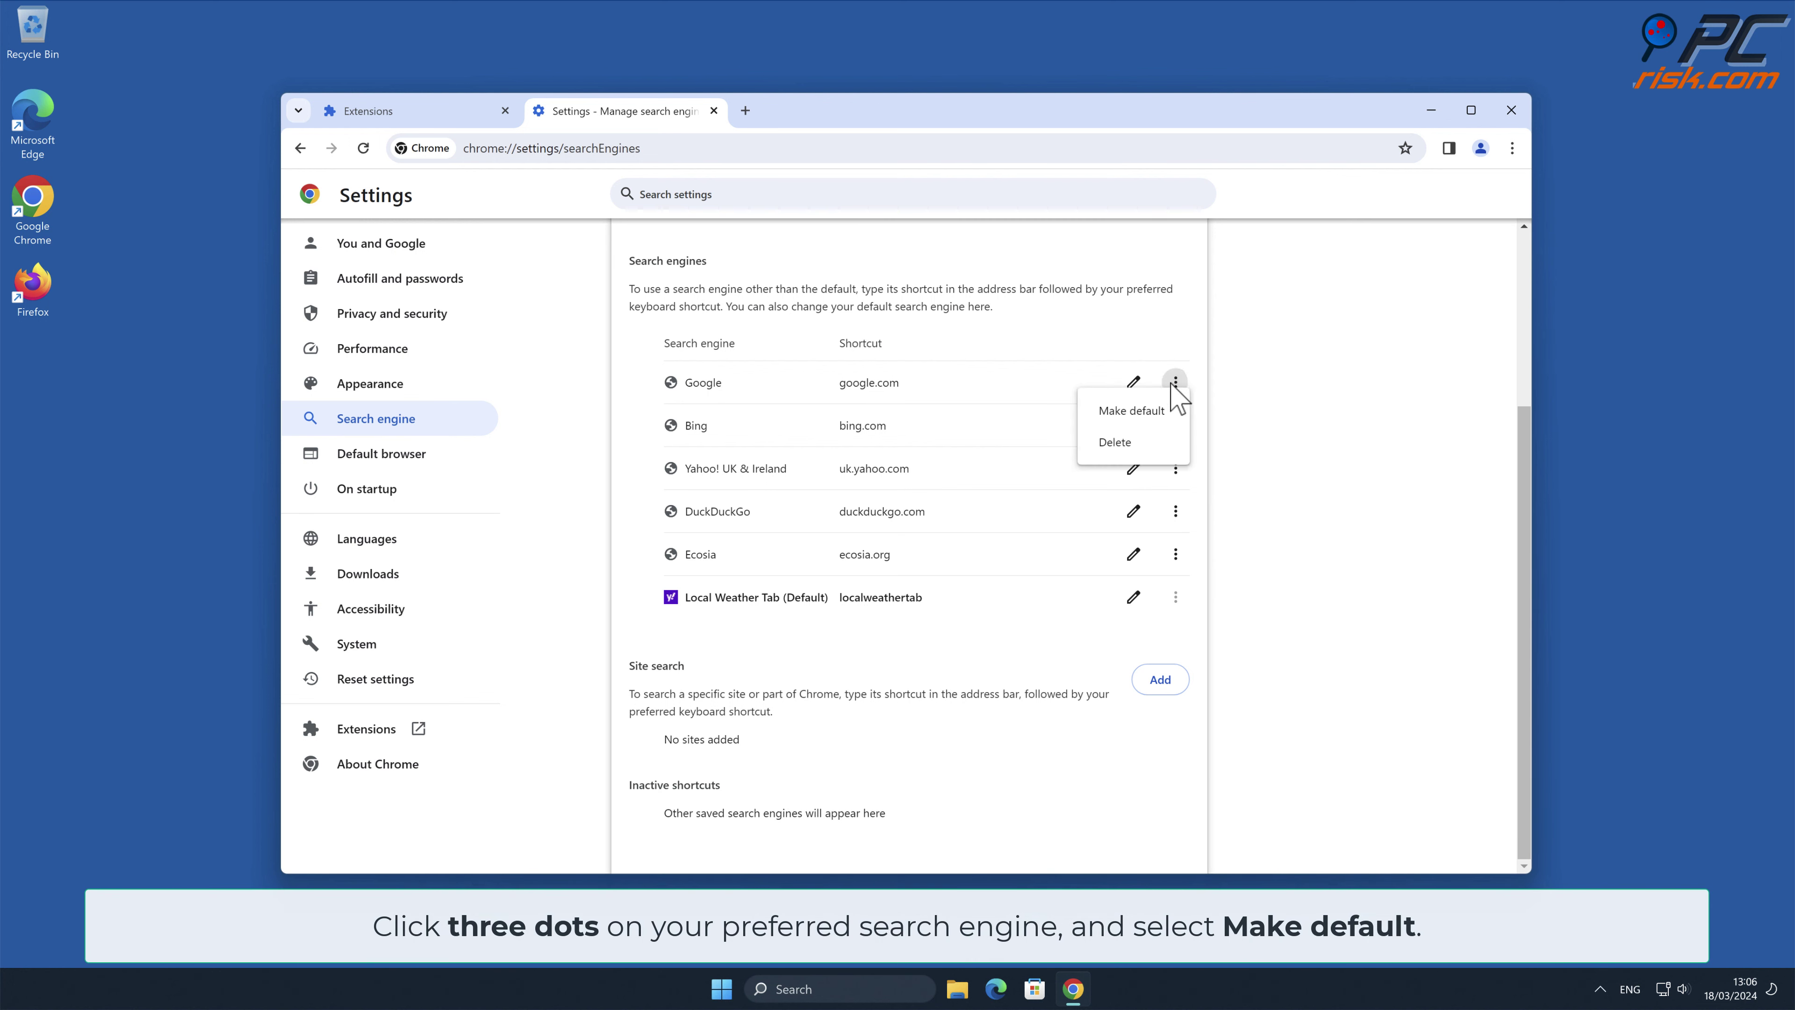
{"action": "left_click", "coordinate": [1166, 413]}
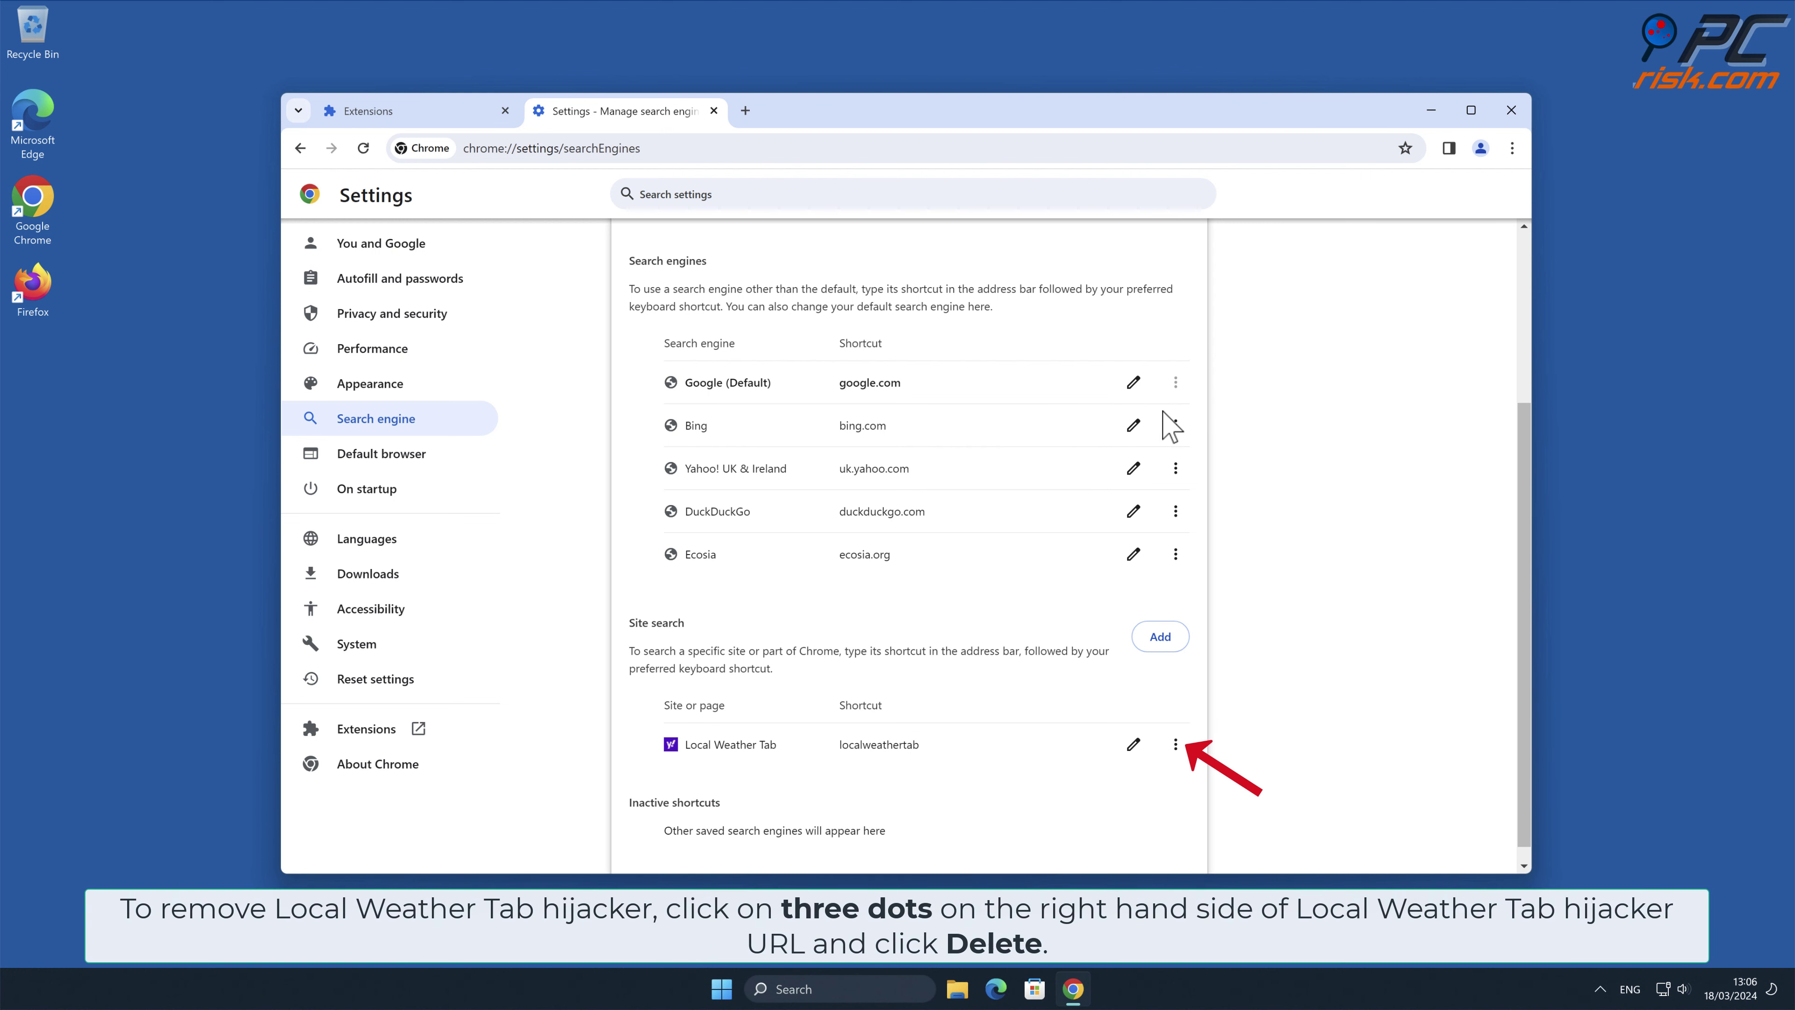
{"action": "left_click", "coordinate": [1176, 744]}
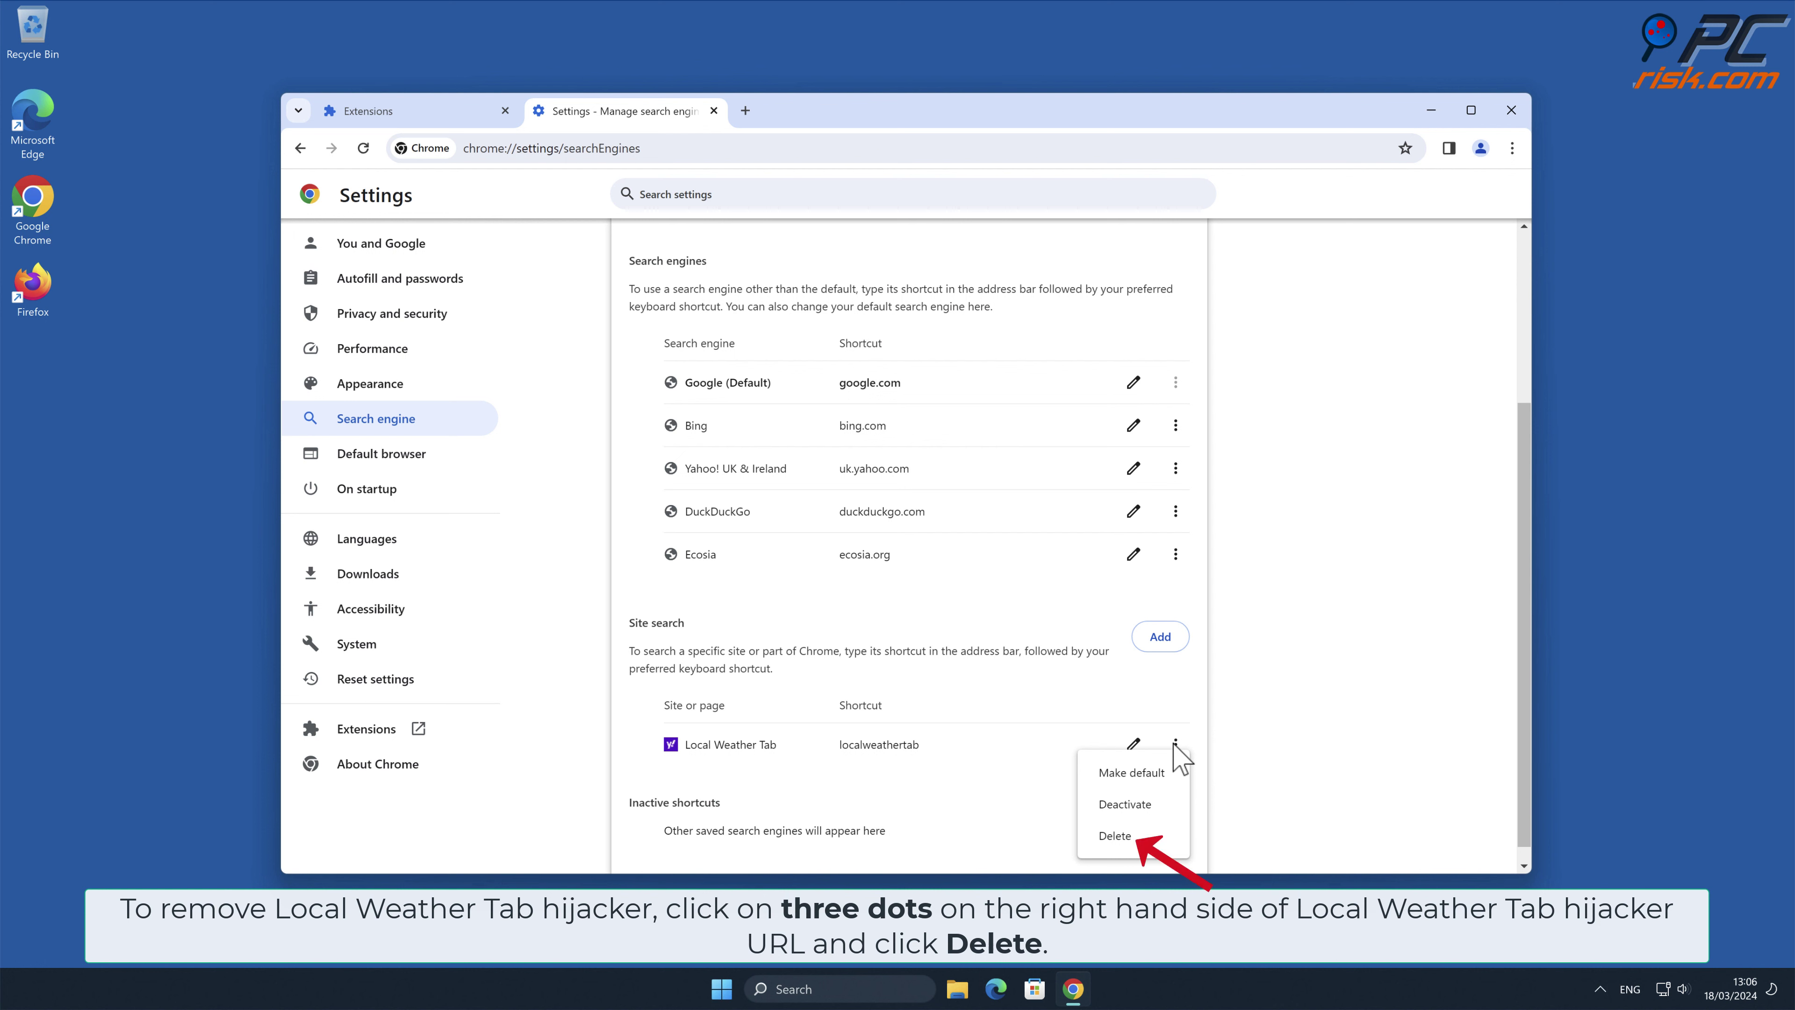
{"action": "left_click", "coordinate": [1138, 838]}
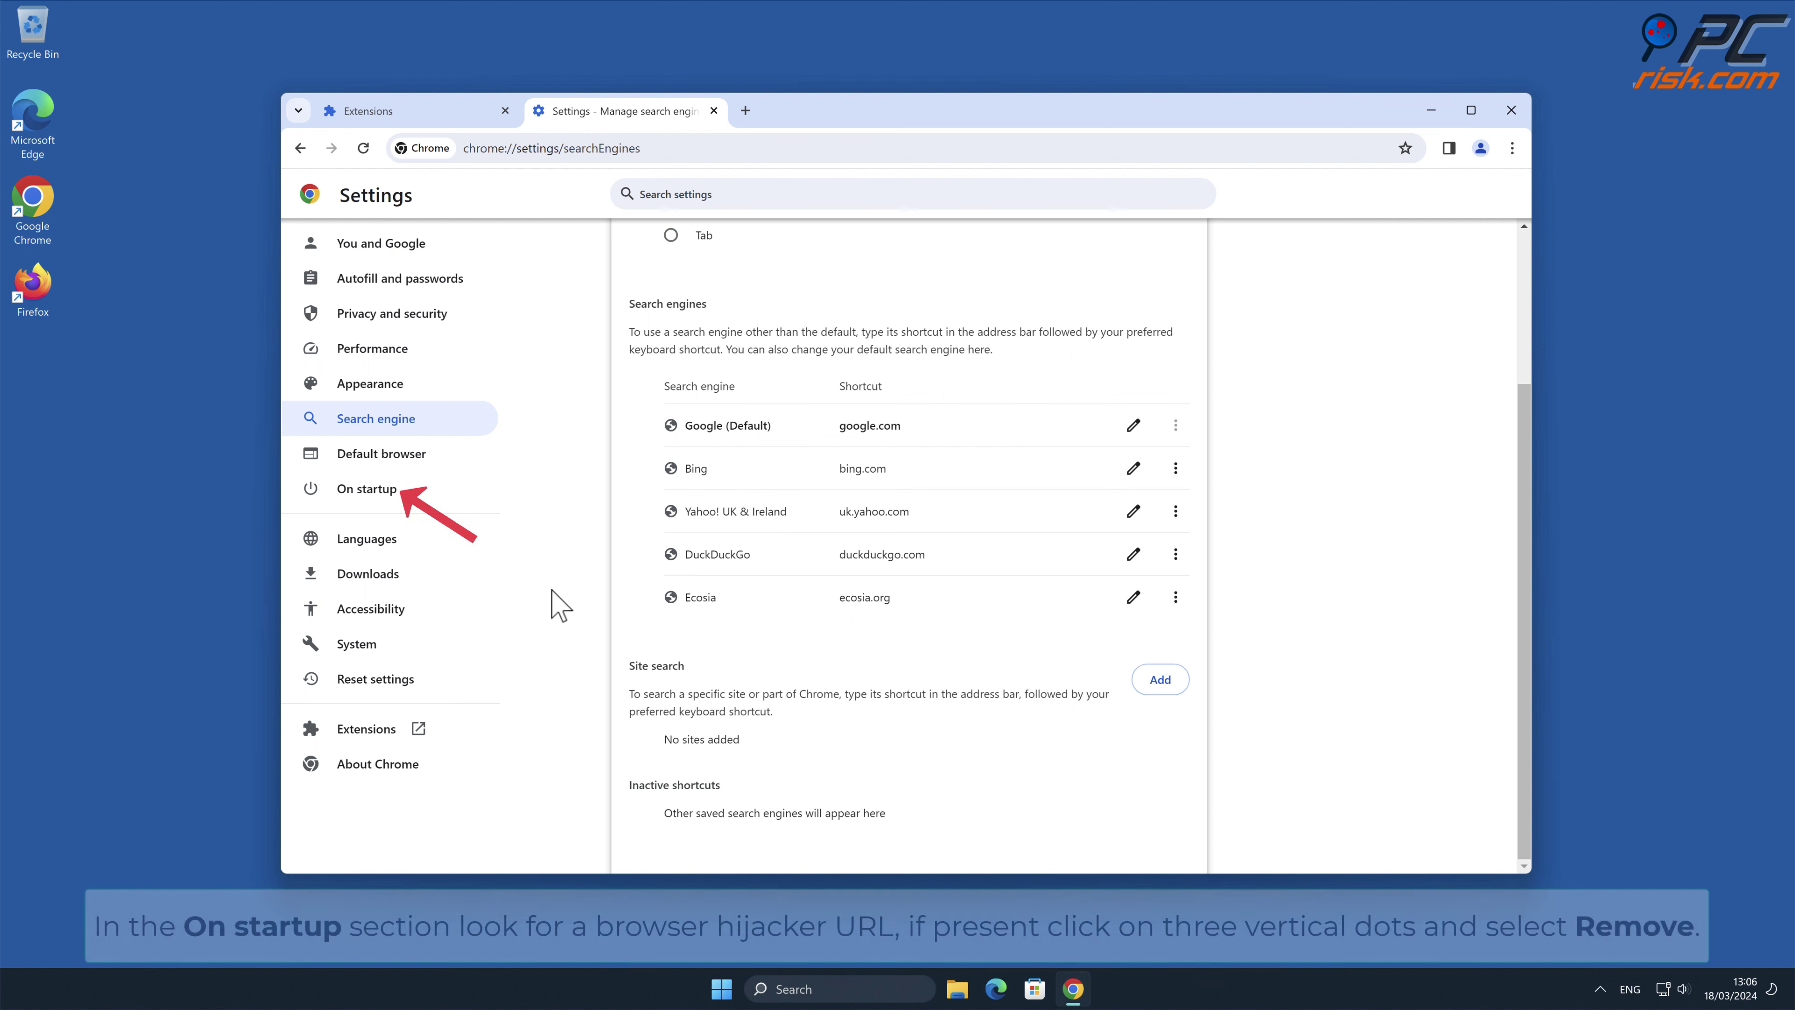
- Remove the localweathertab.com startup page so startup opens New Tab, then close Chrome
{"action": "left_click", "coordinate": [396, 497]}
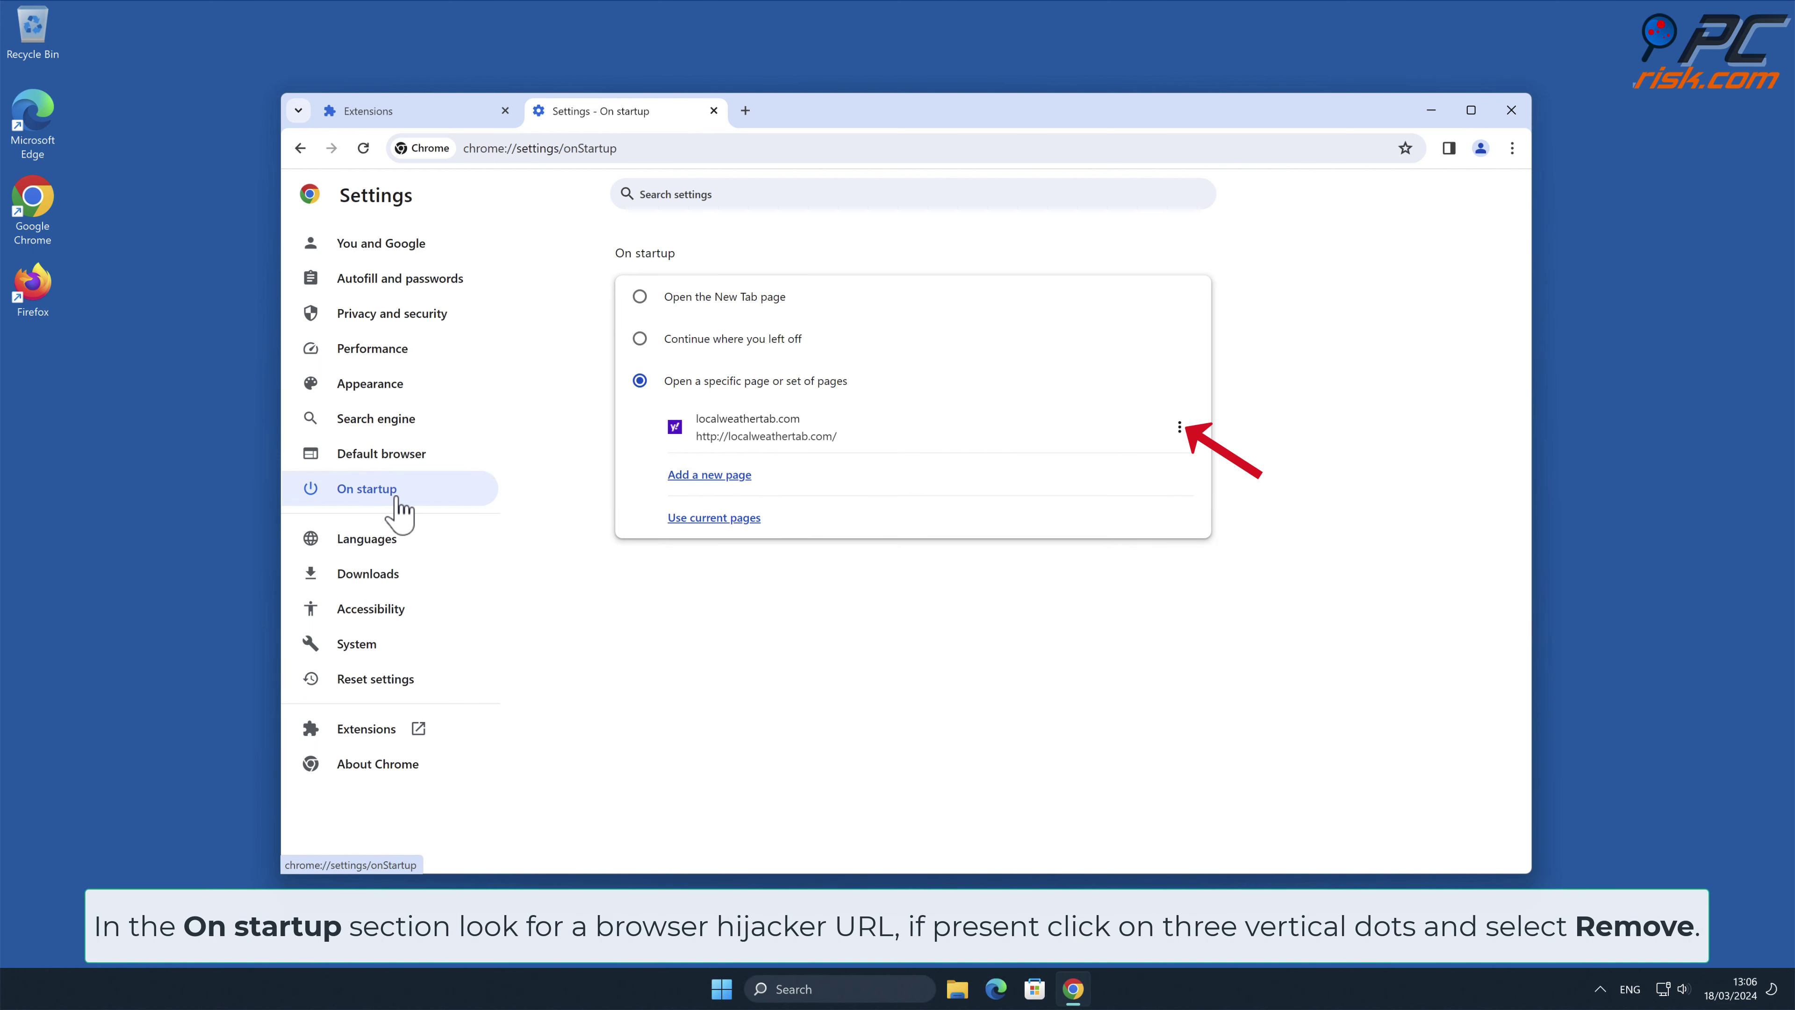
{"action": "left_click", "coordinate": [1179, 429]}
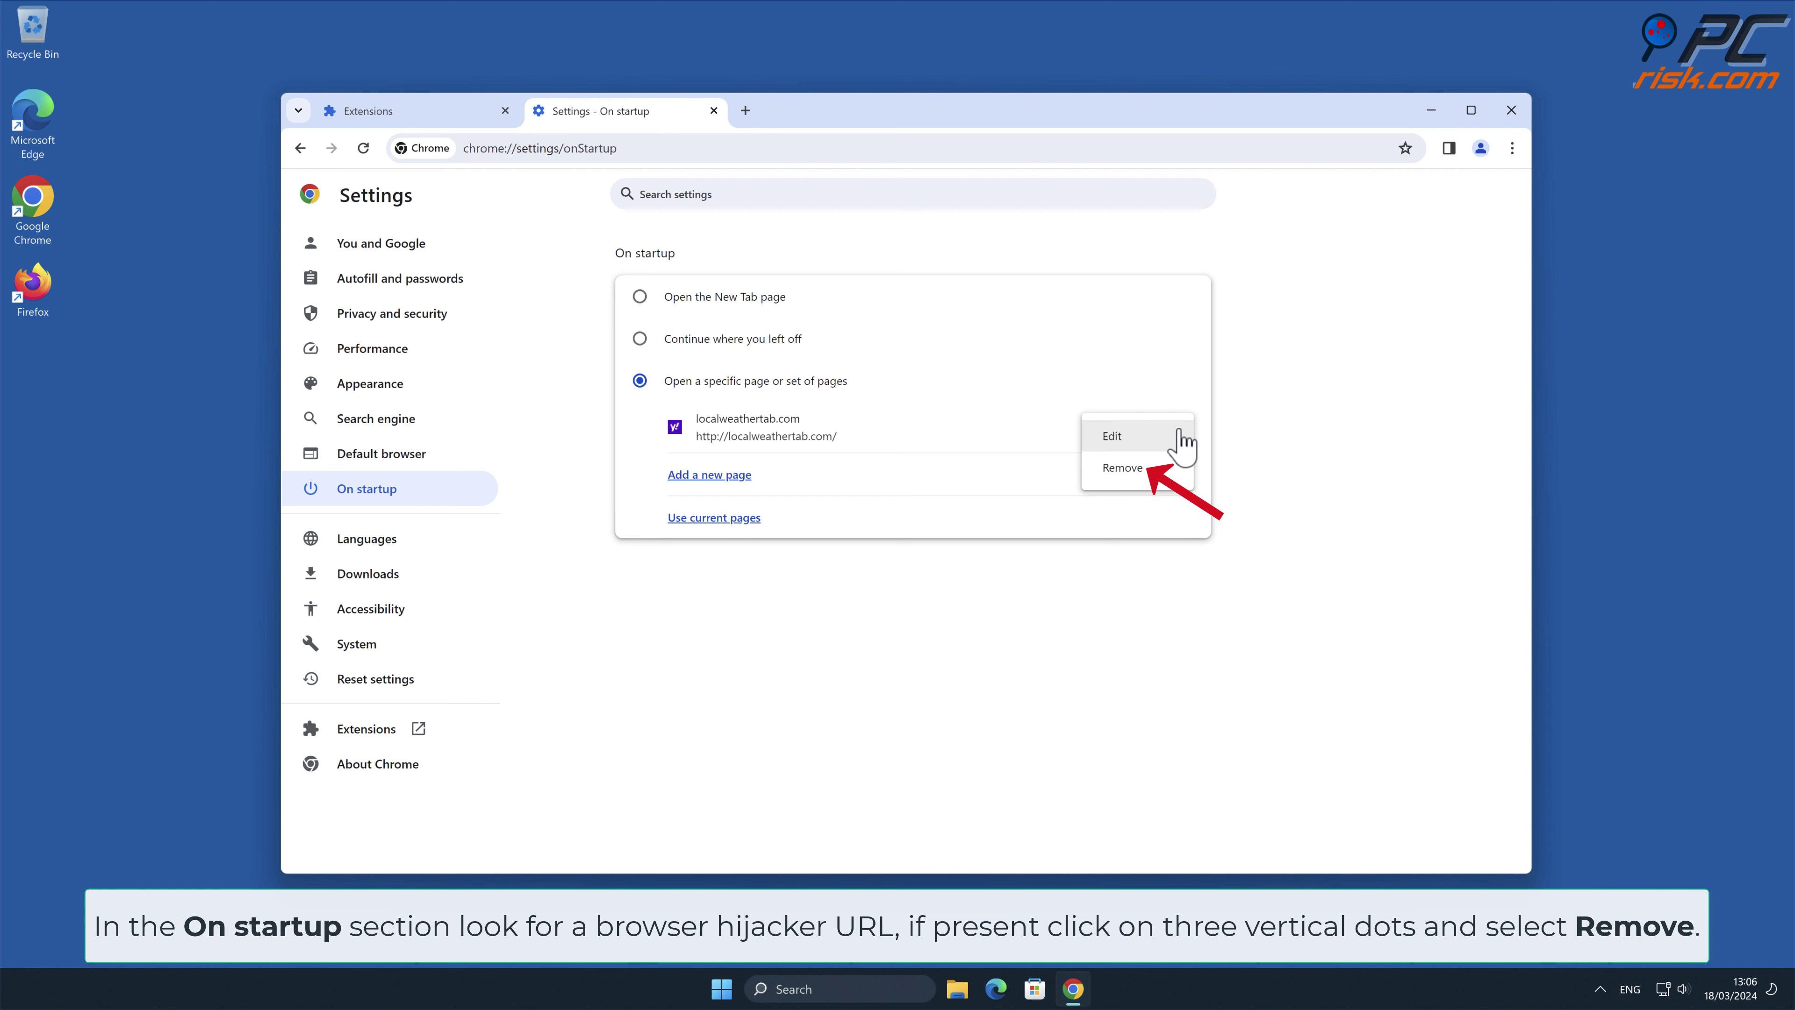
{"action": "left_click", "coordinate": [1147, 467]}
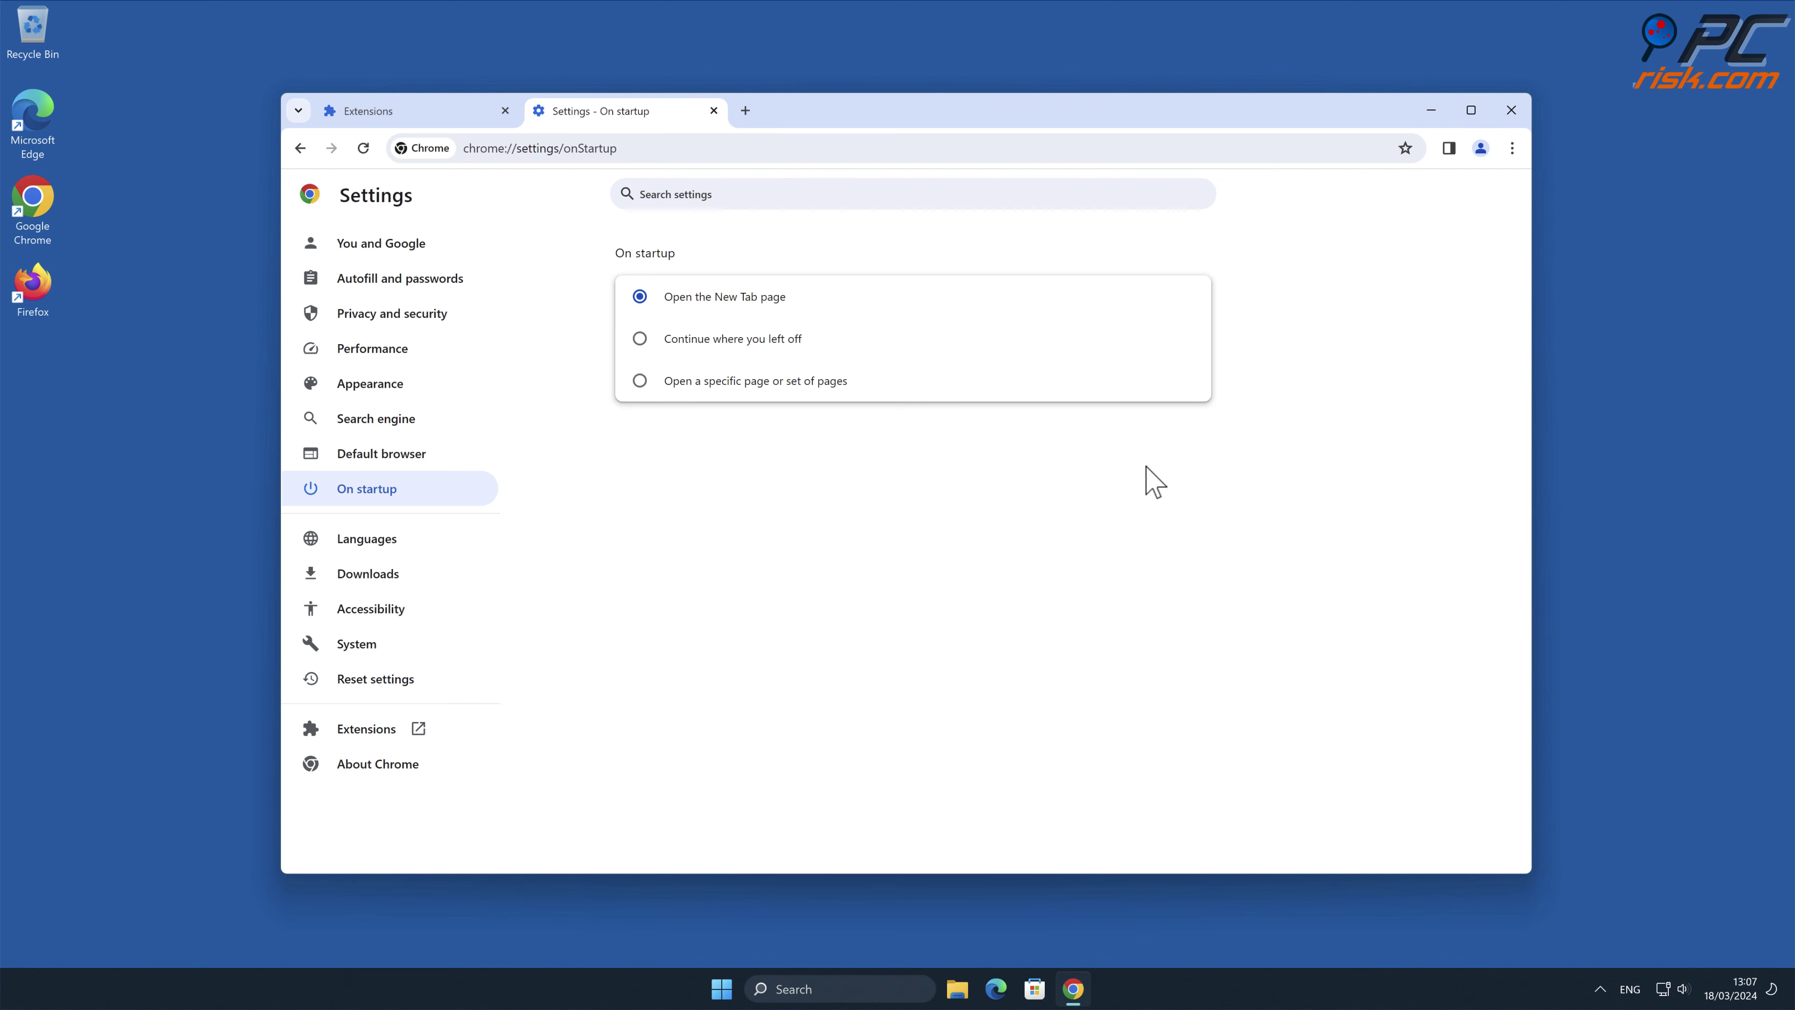
{"action": "left_click", "coordinate": [1511, 109]}
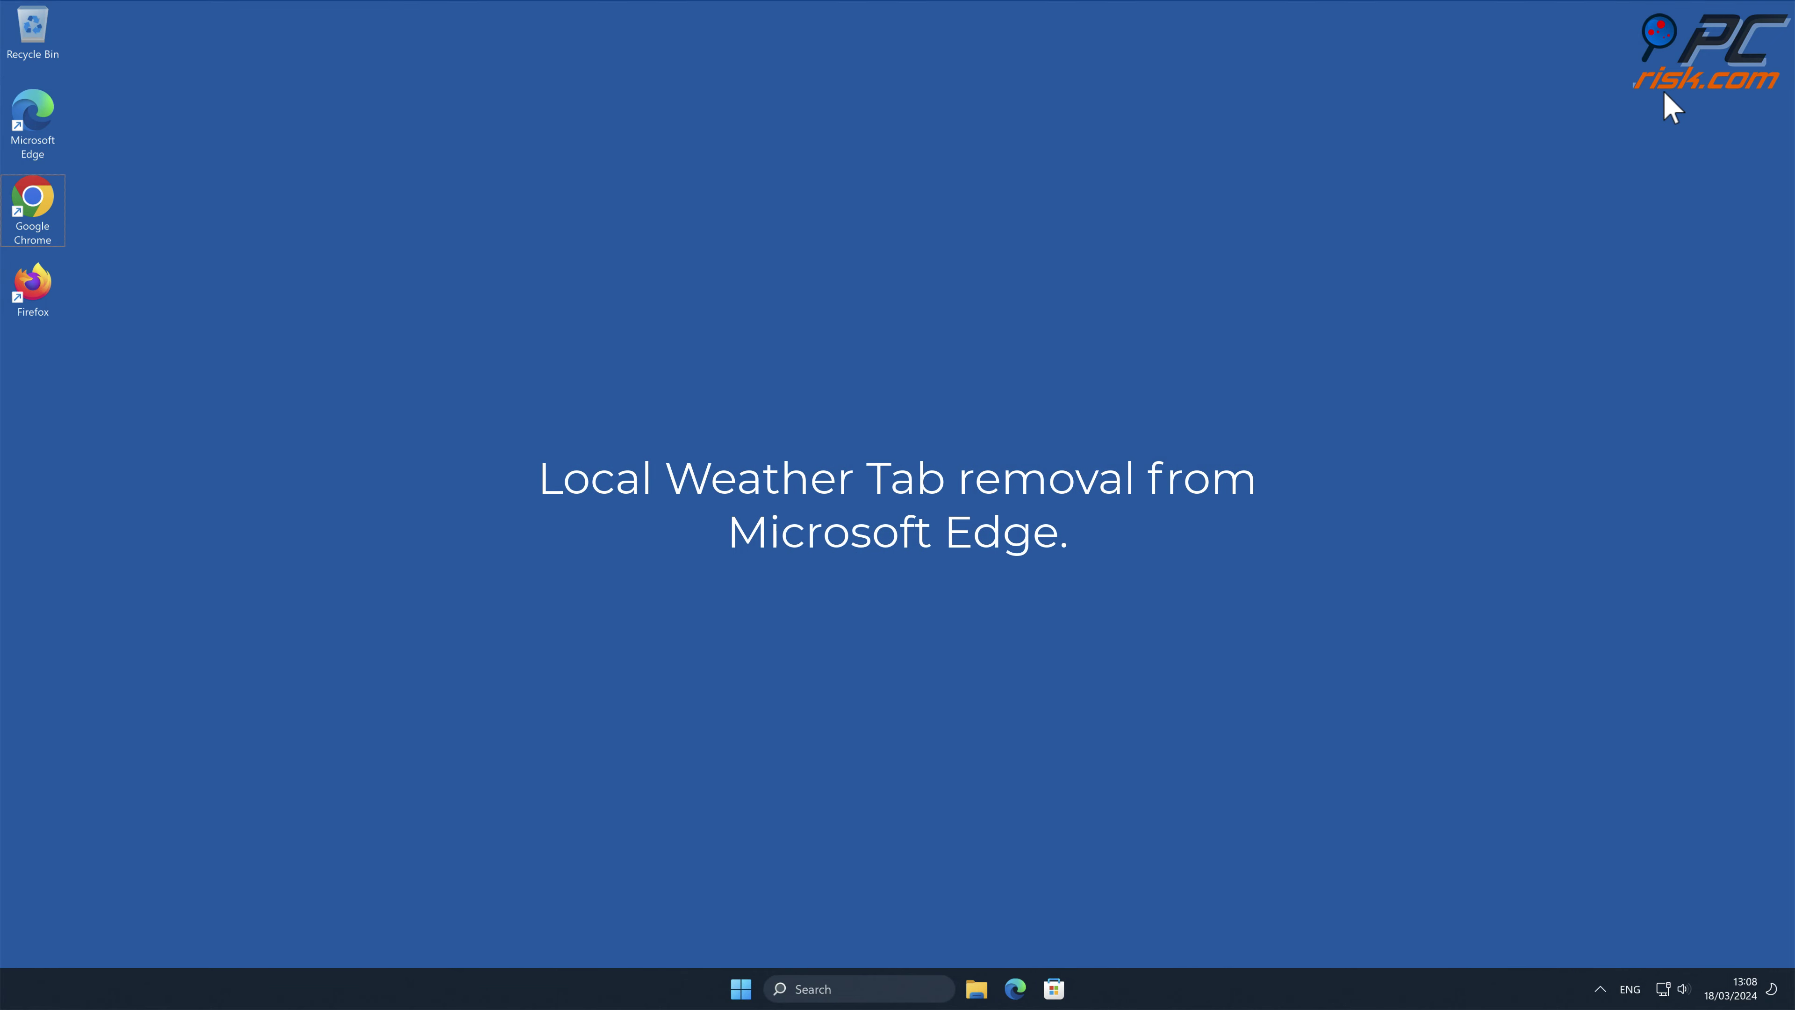
- Launch Edge and remove the Local Weather Tab extension from Manage extensions
{"action": "double_click", "coordinate": [51, 138]}
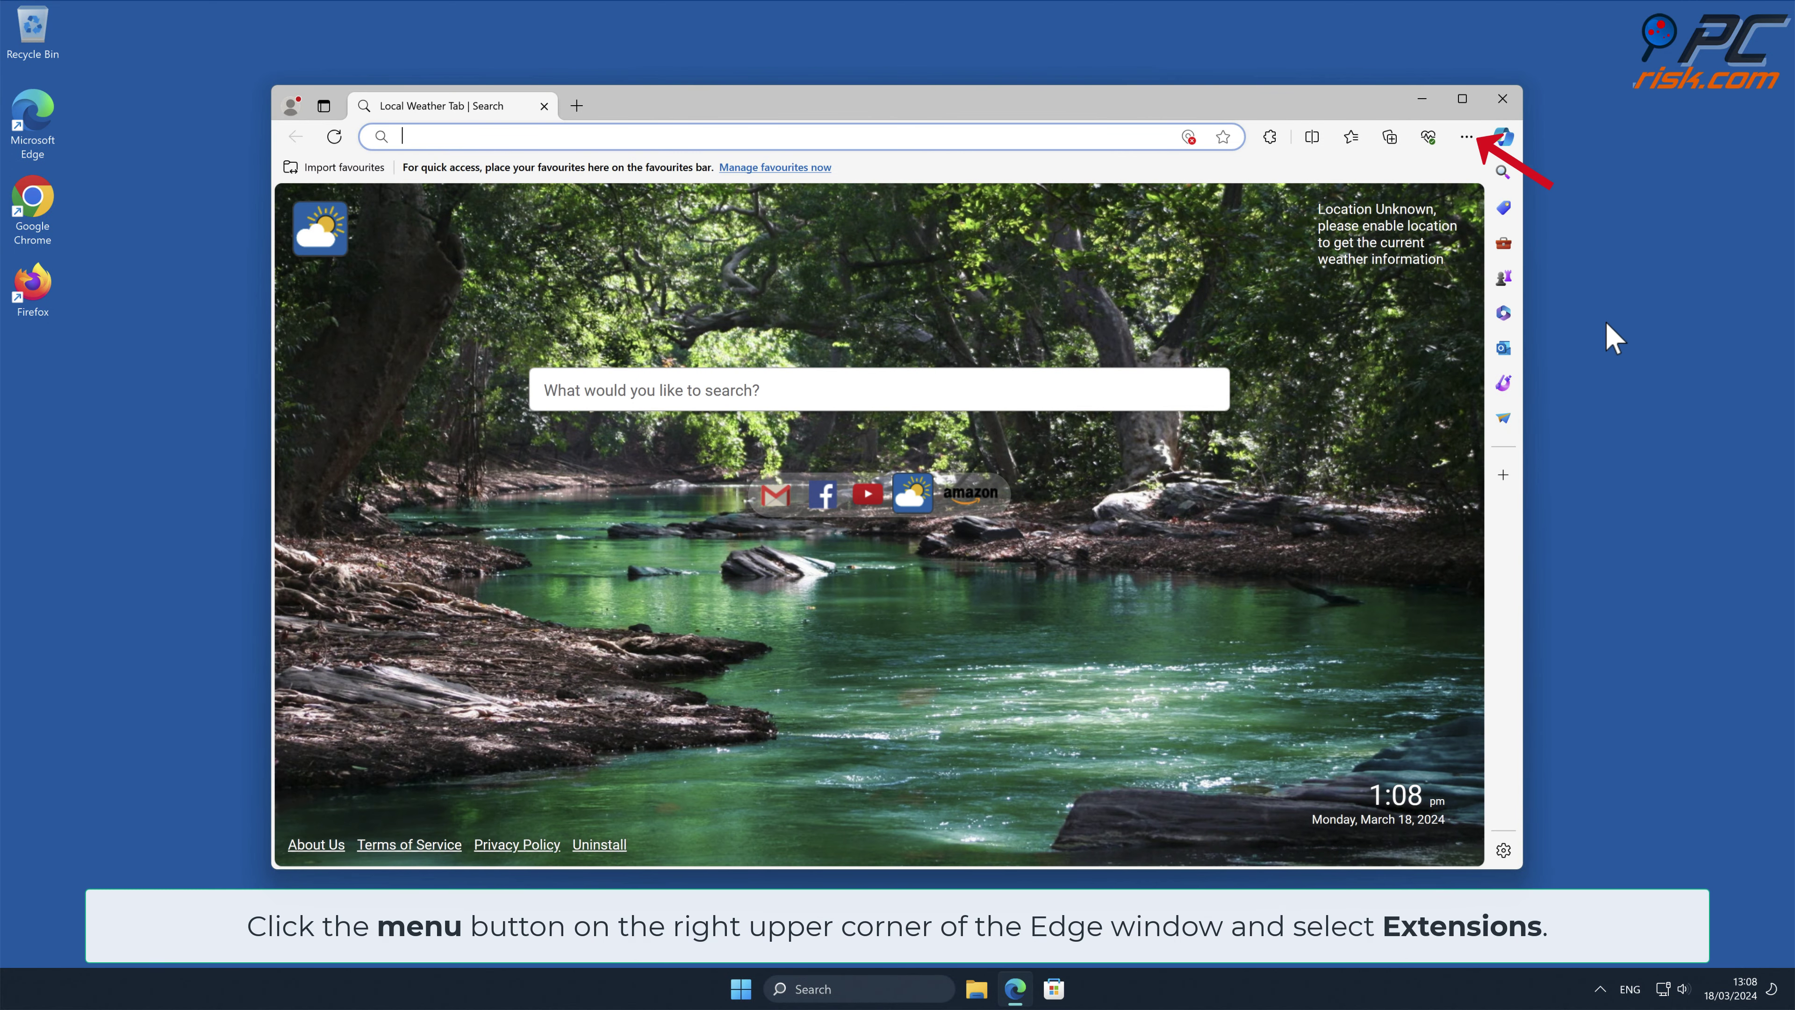
{"action": "left_click", "coordinate": [1466, 136]}
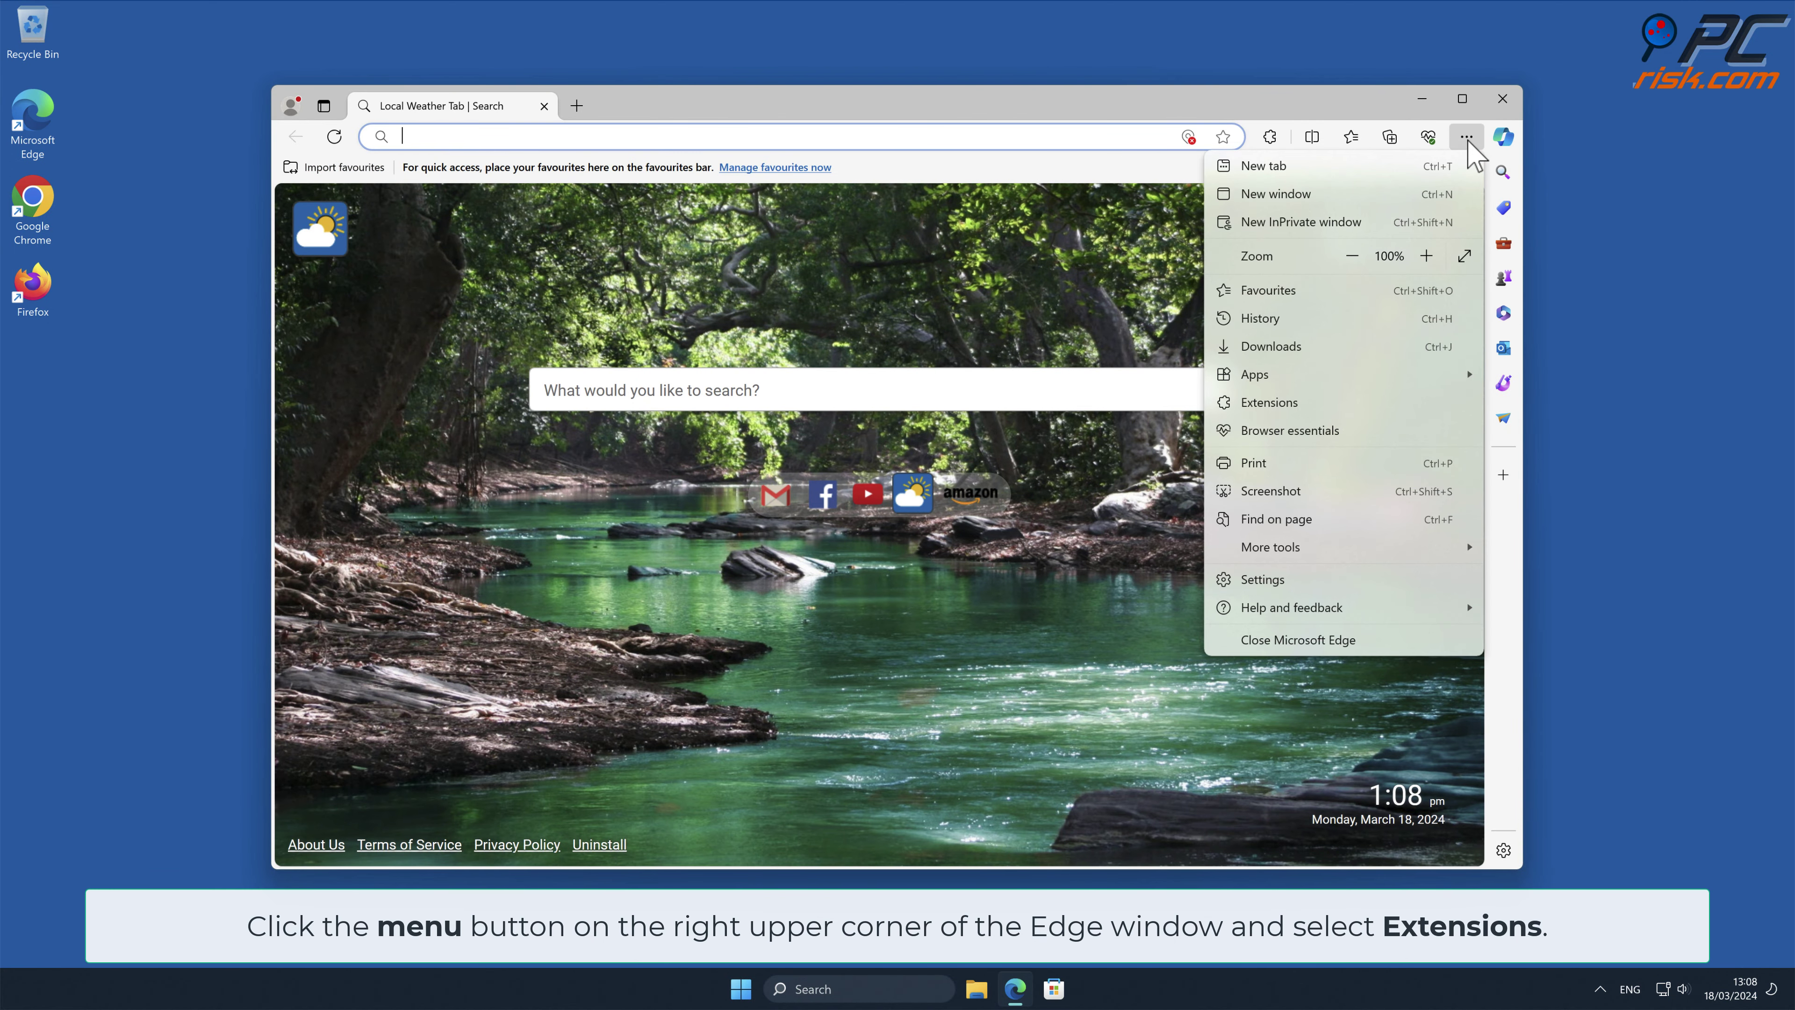
{"action": "left_click", "coordinate": [1340, 403]}
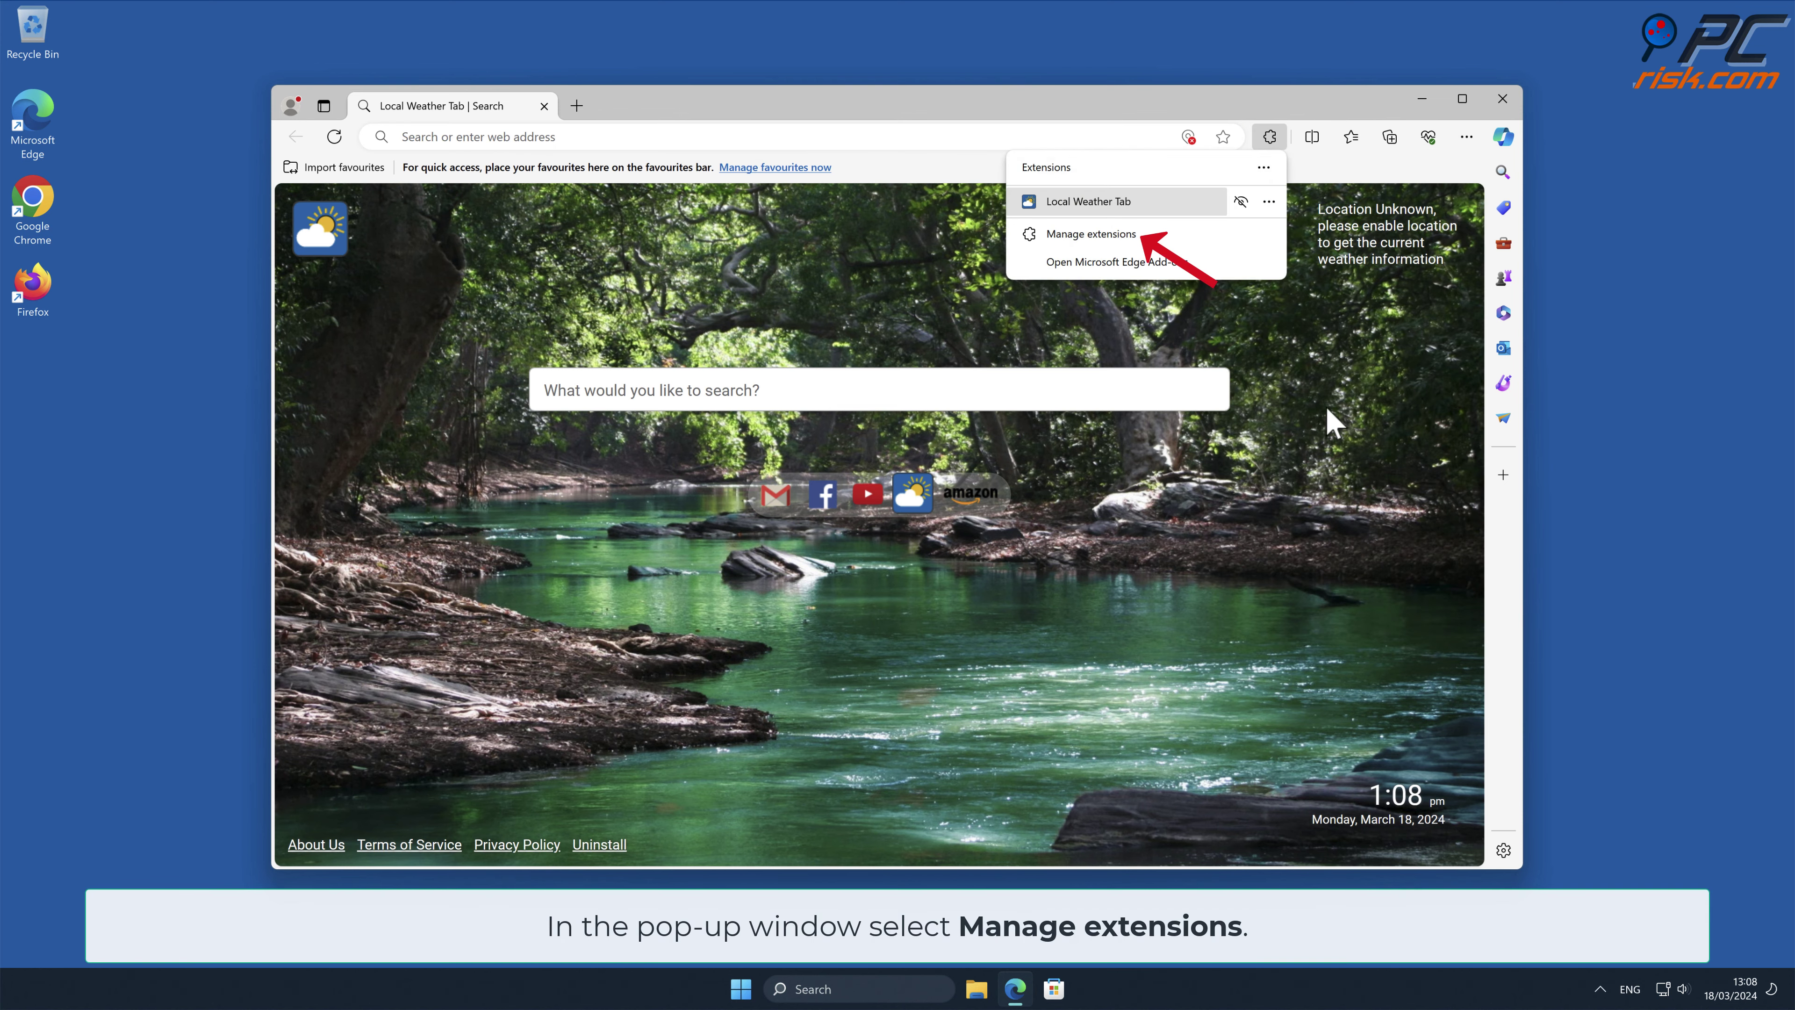
{"action": "left_click", "coordinate": [1092, 233]}
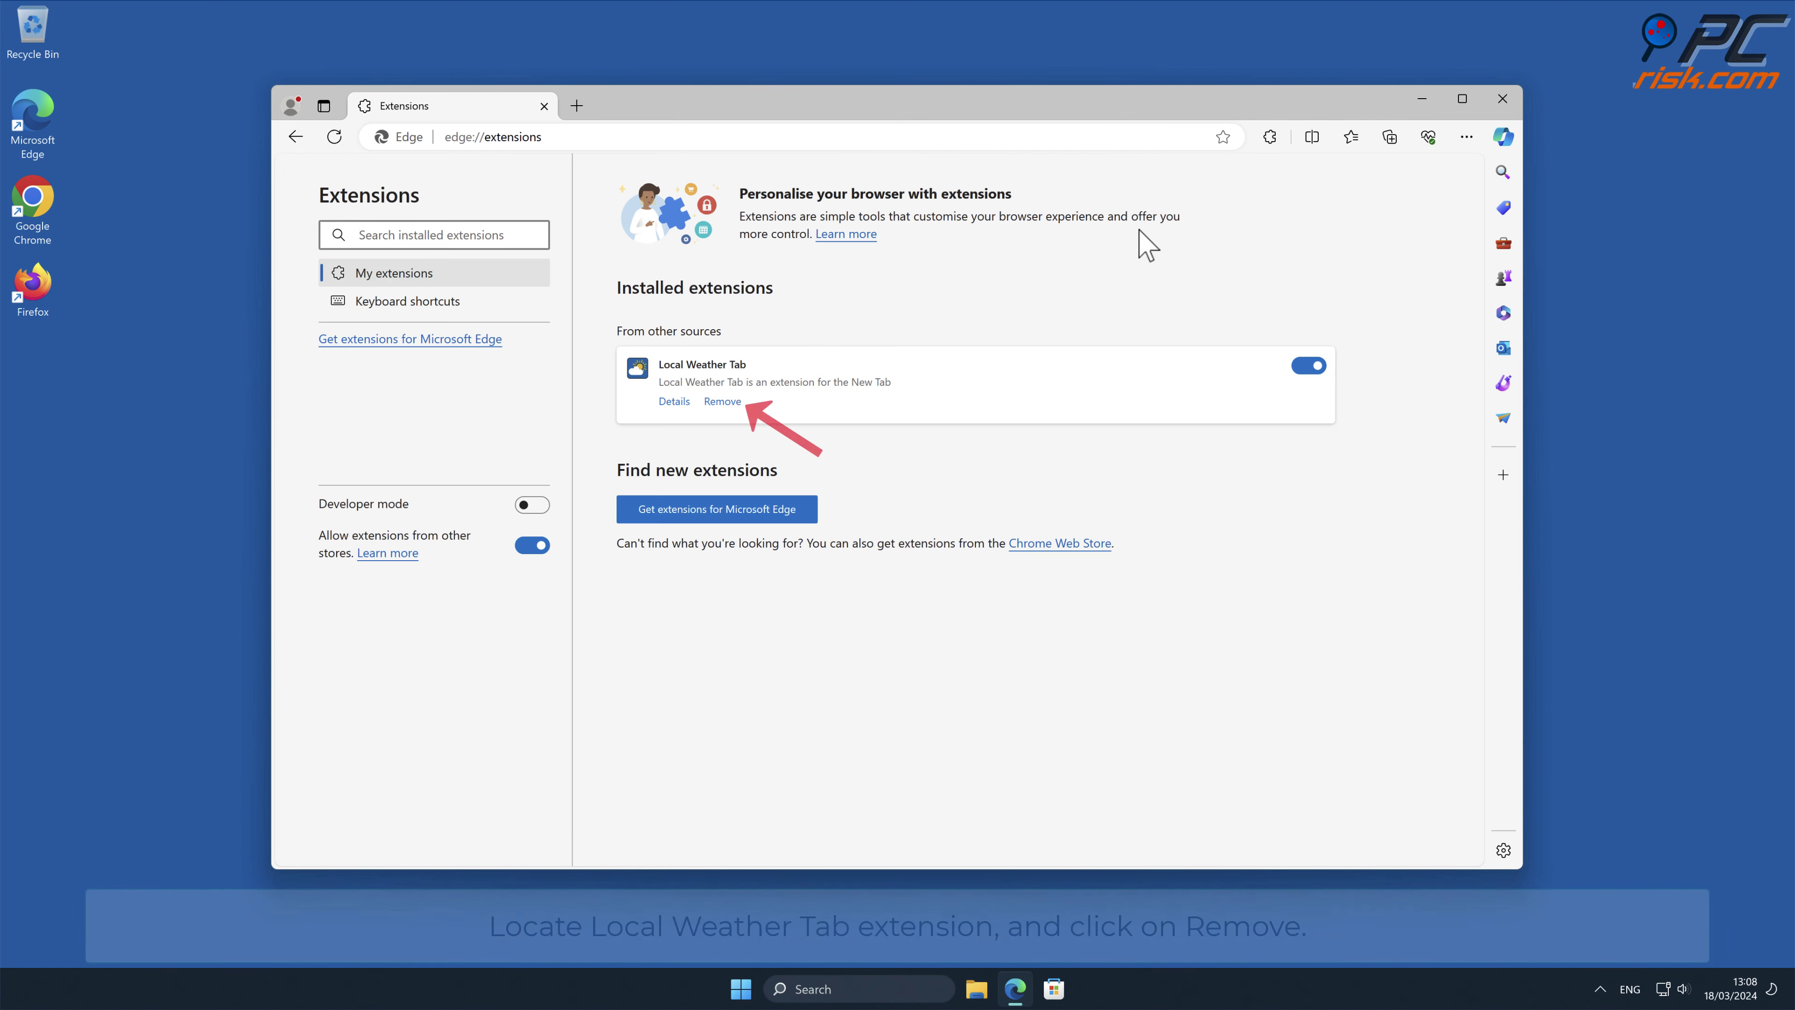
{"action": "left_click", "coordinate": [735, 404]}
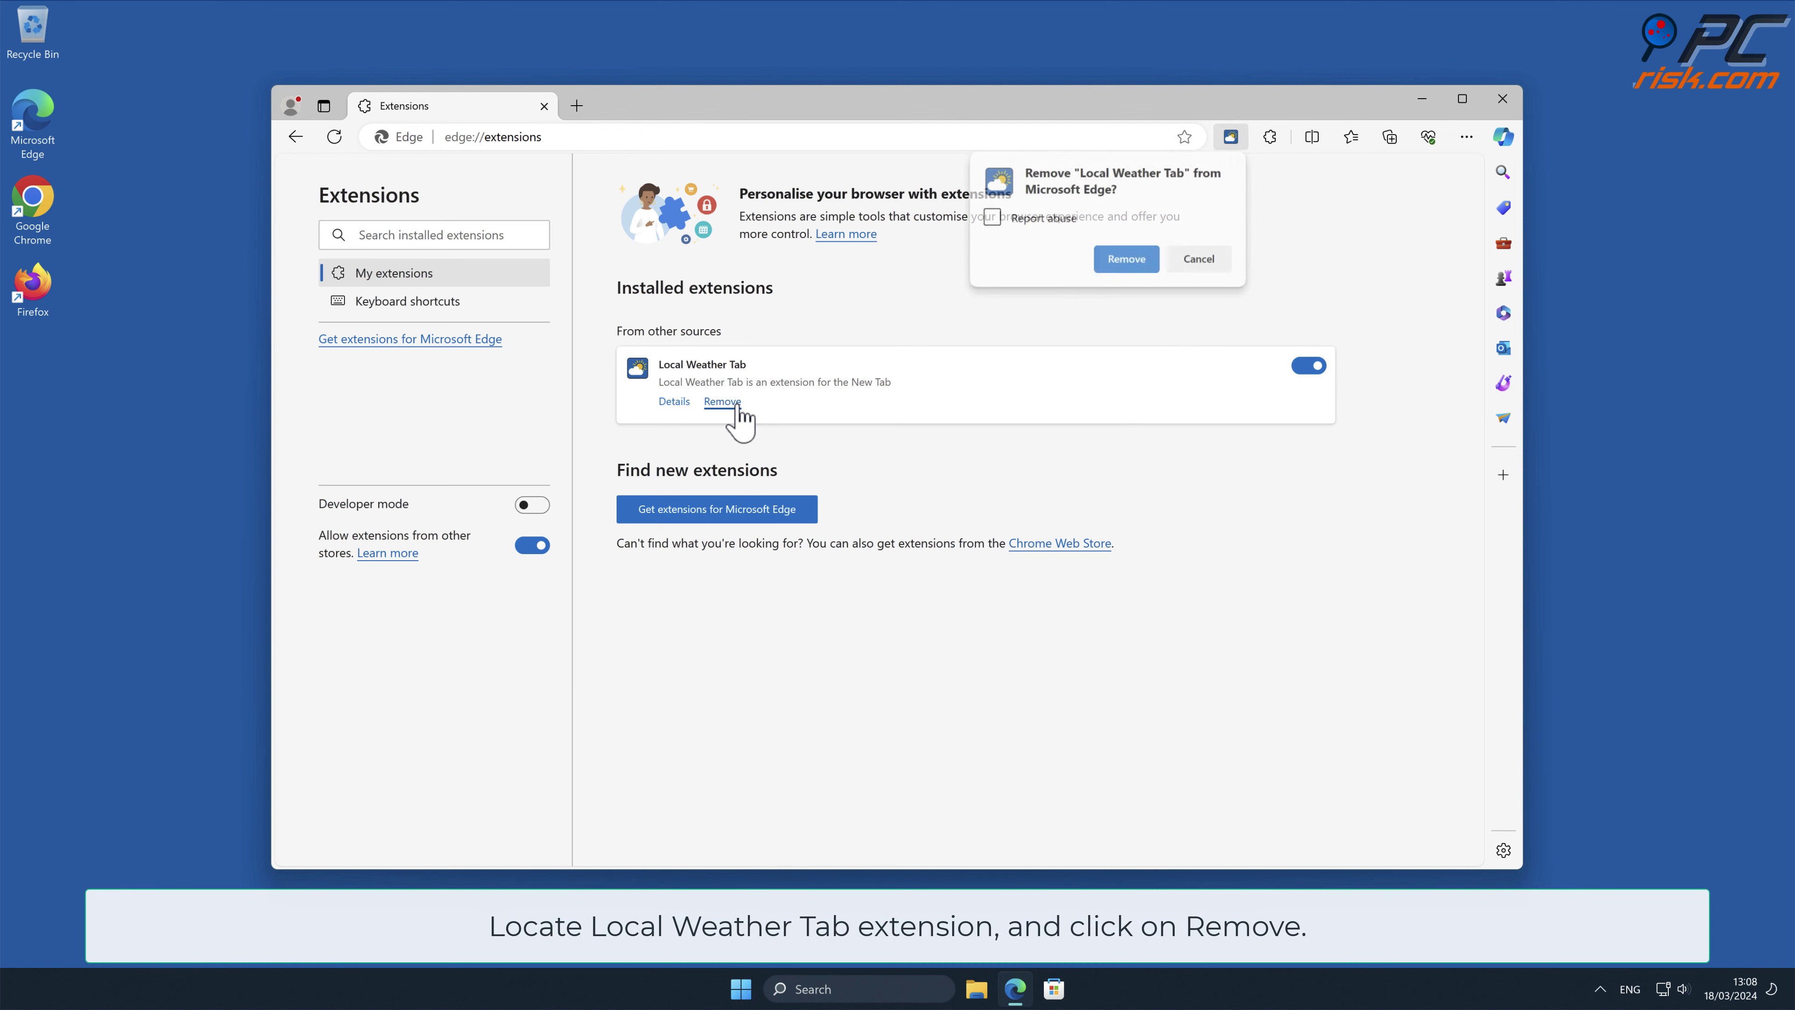
{"action": "left_click", "coordinate": [1143, 260]}
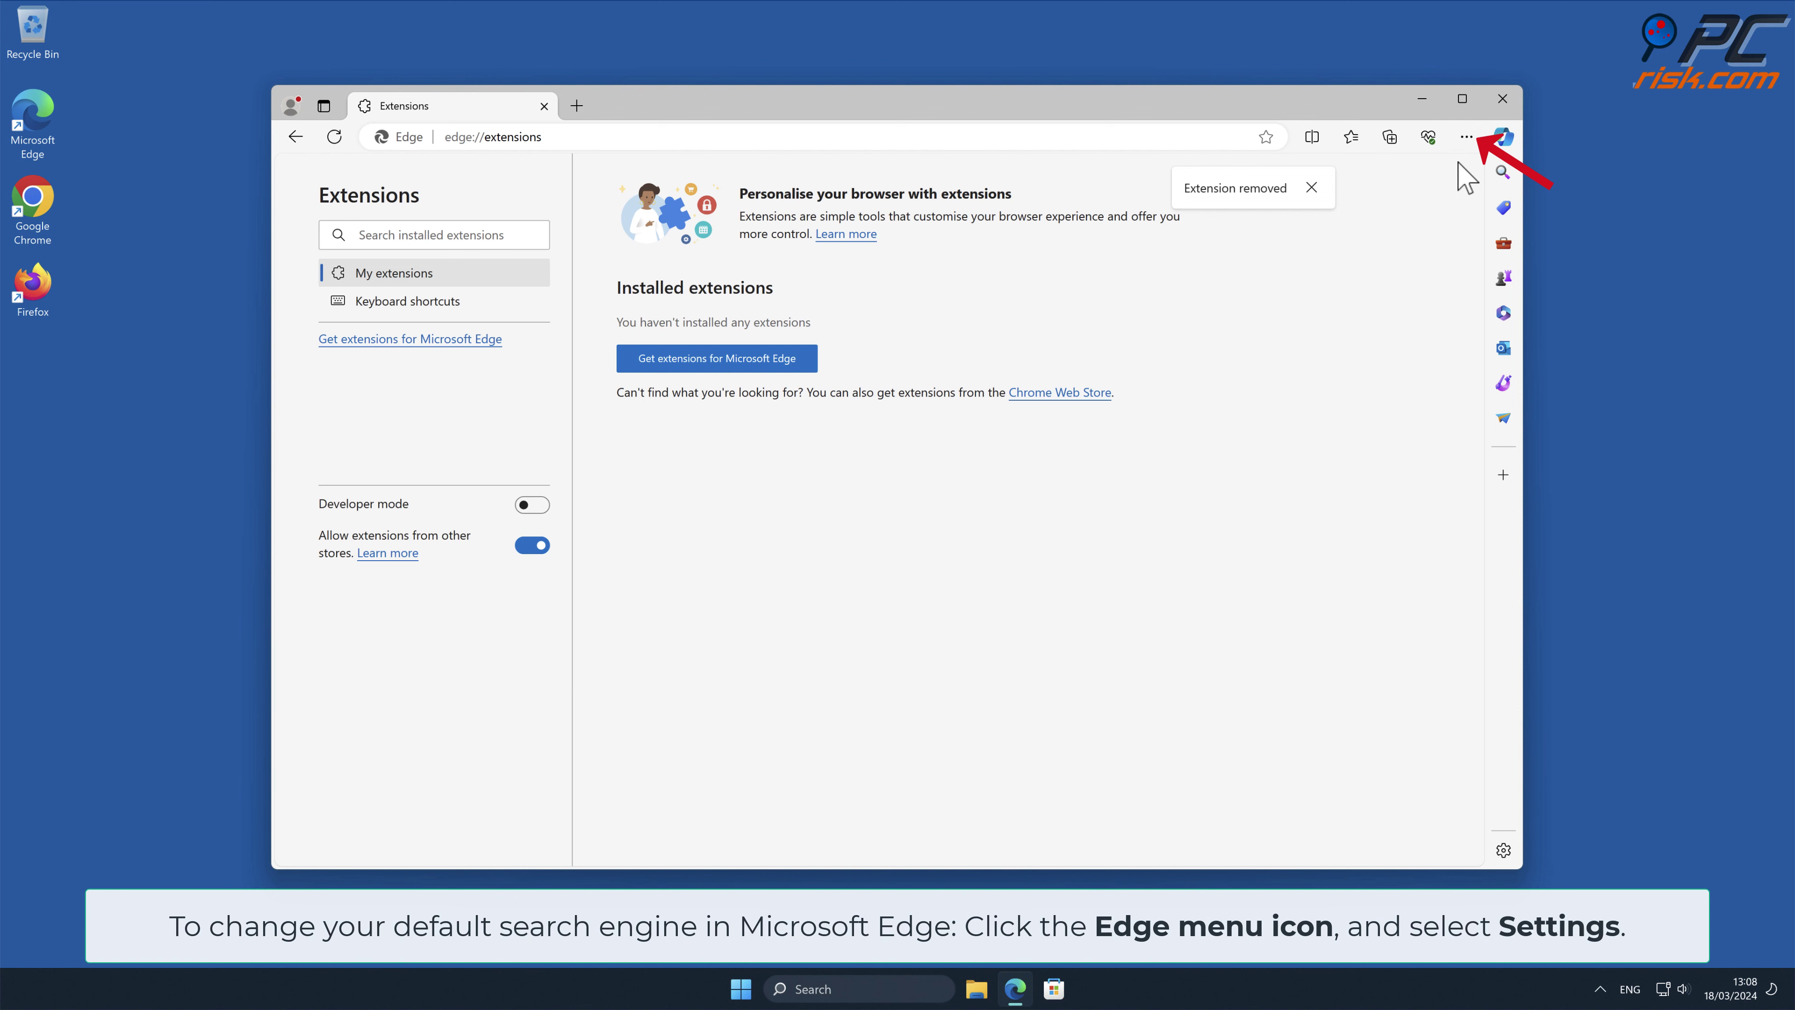
- Go to Edge's Privacy, search, and services > Address bar and search > Manage search engines
{"action": "left_click", "coordinate": [1466, 137]}
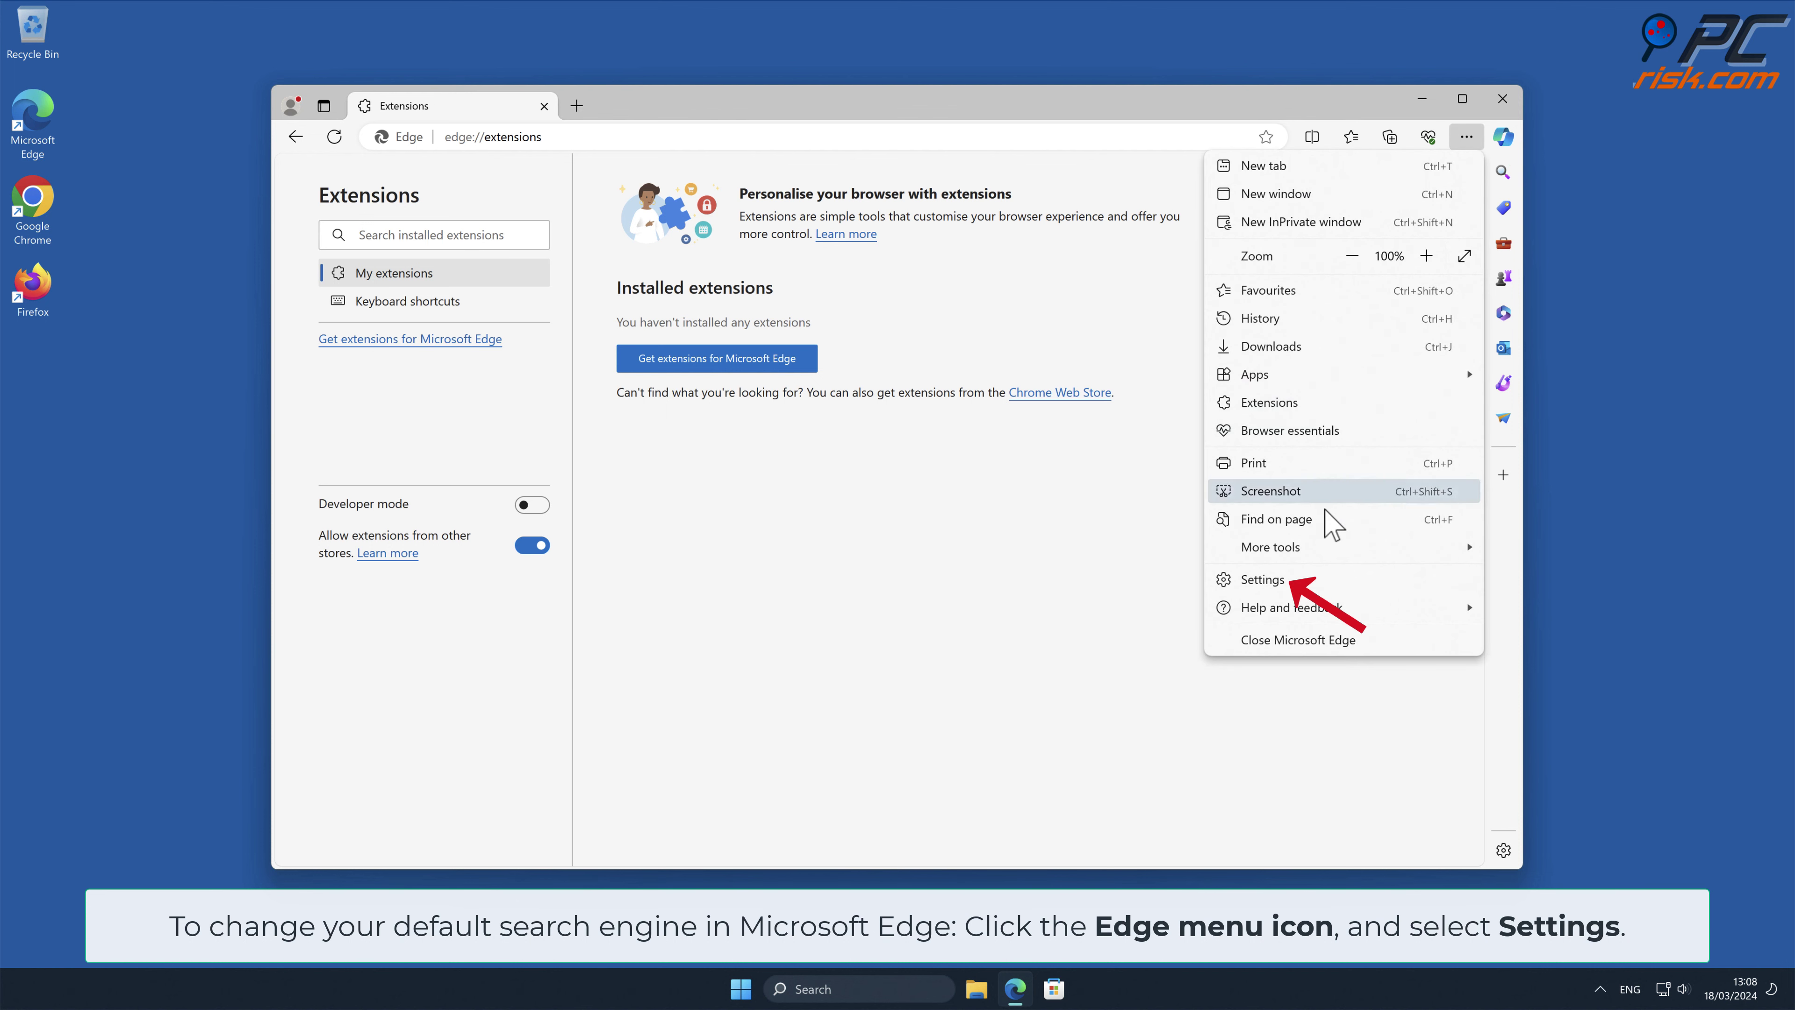
{"action": "left_click", "coordinate": [1311, 579]}
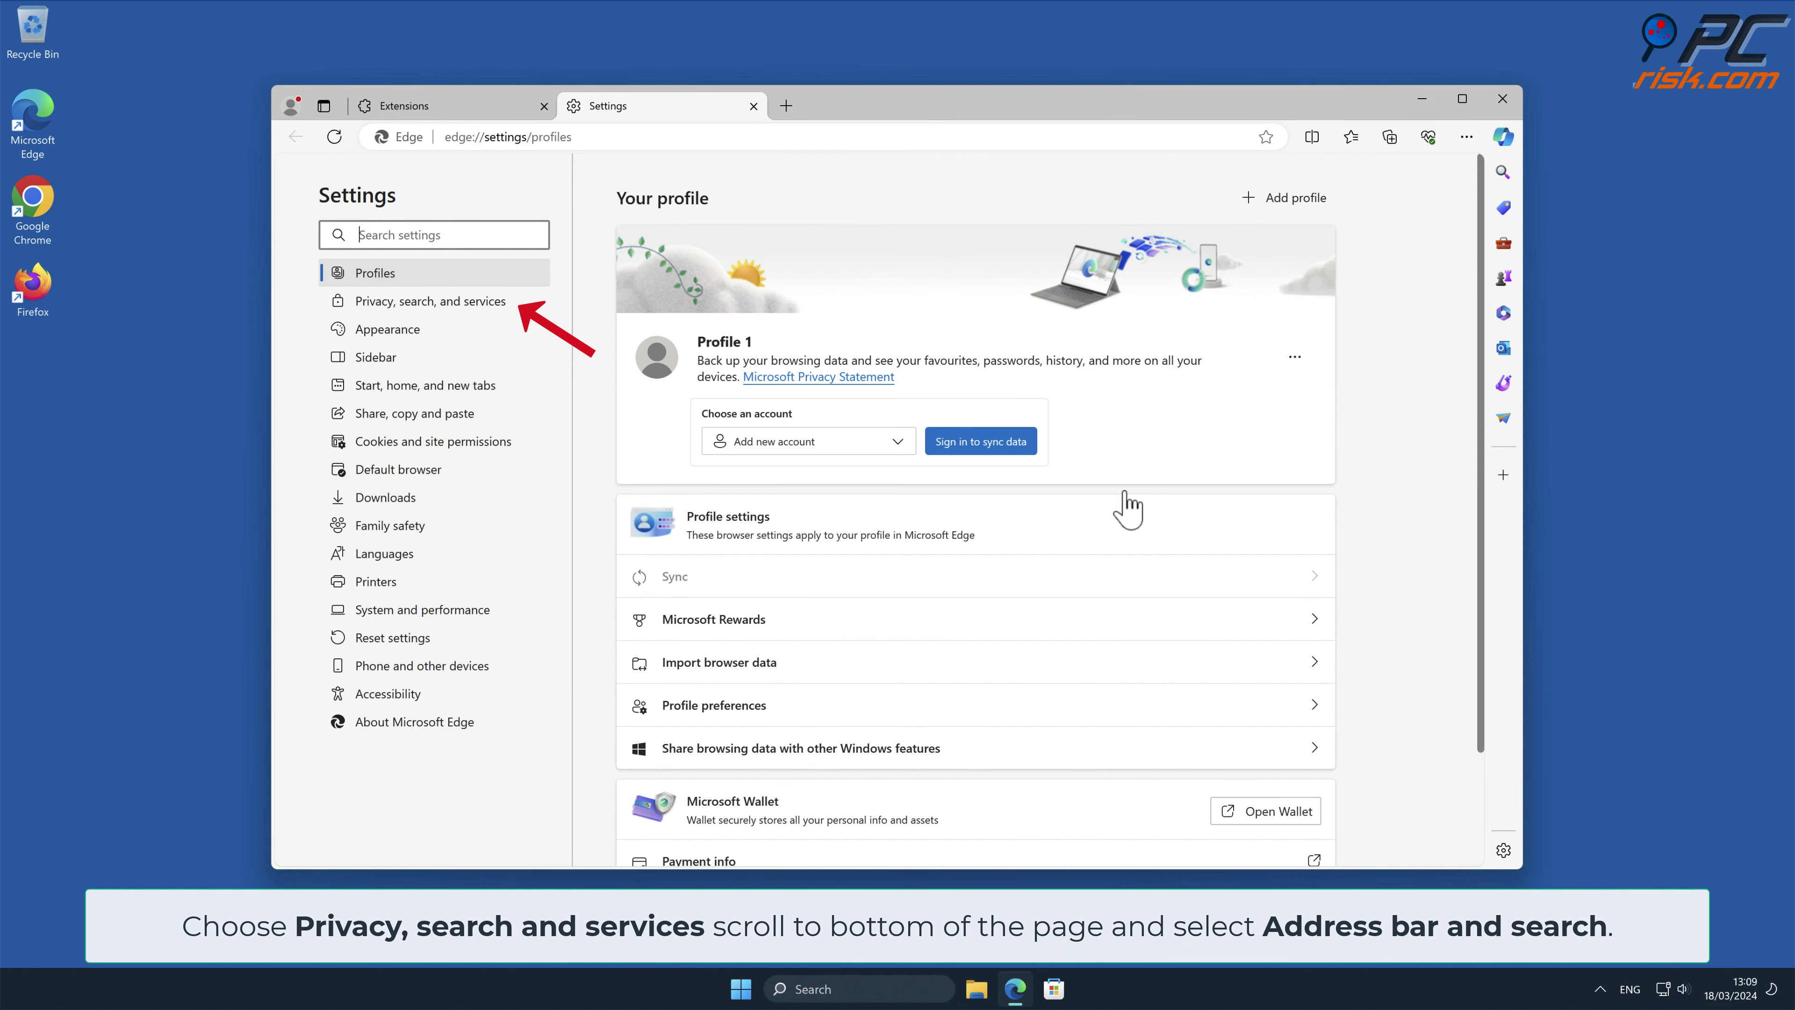
{"action": "left_click", "coordinate": [541, 304]}
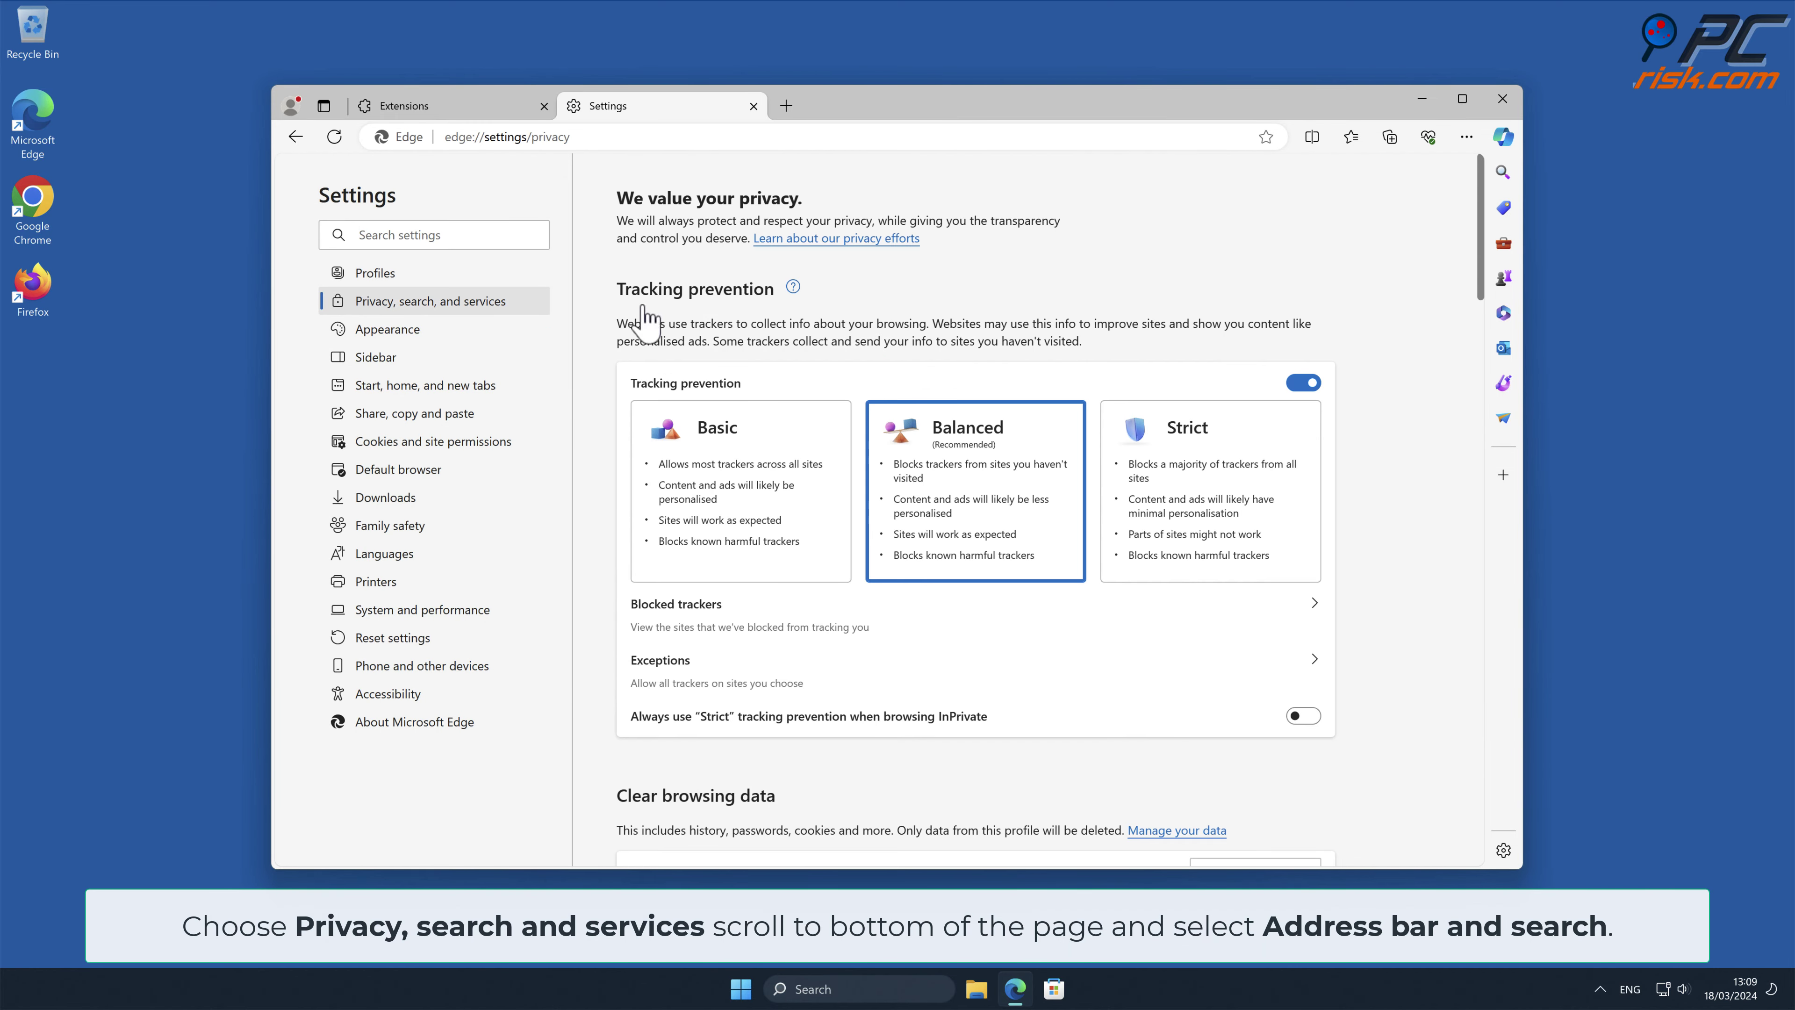
{"action": "left_click_drag", "start_coordinate": [1480, 183], "coordinate": [1484, 781]}
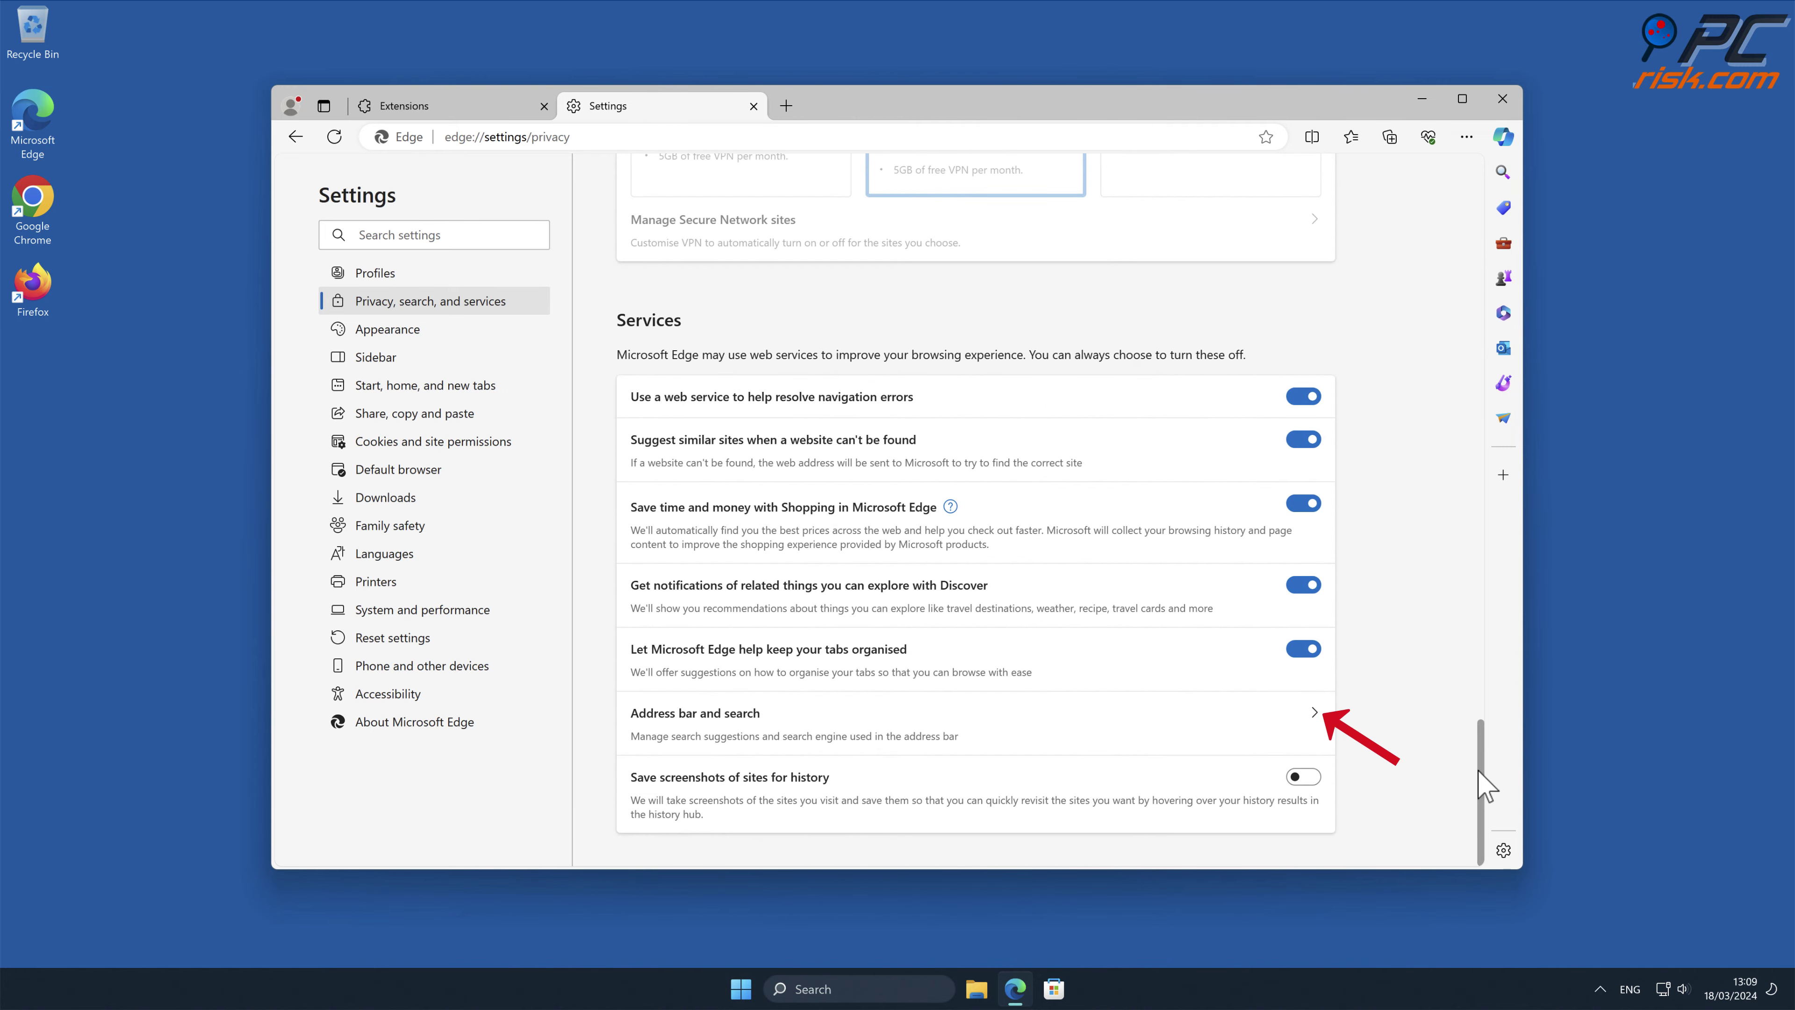
{"action": "left_click", "coordinate": [1321, 729]}
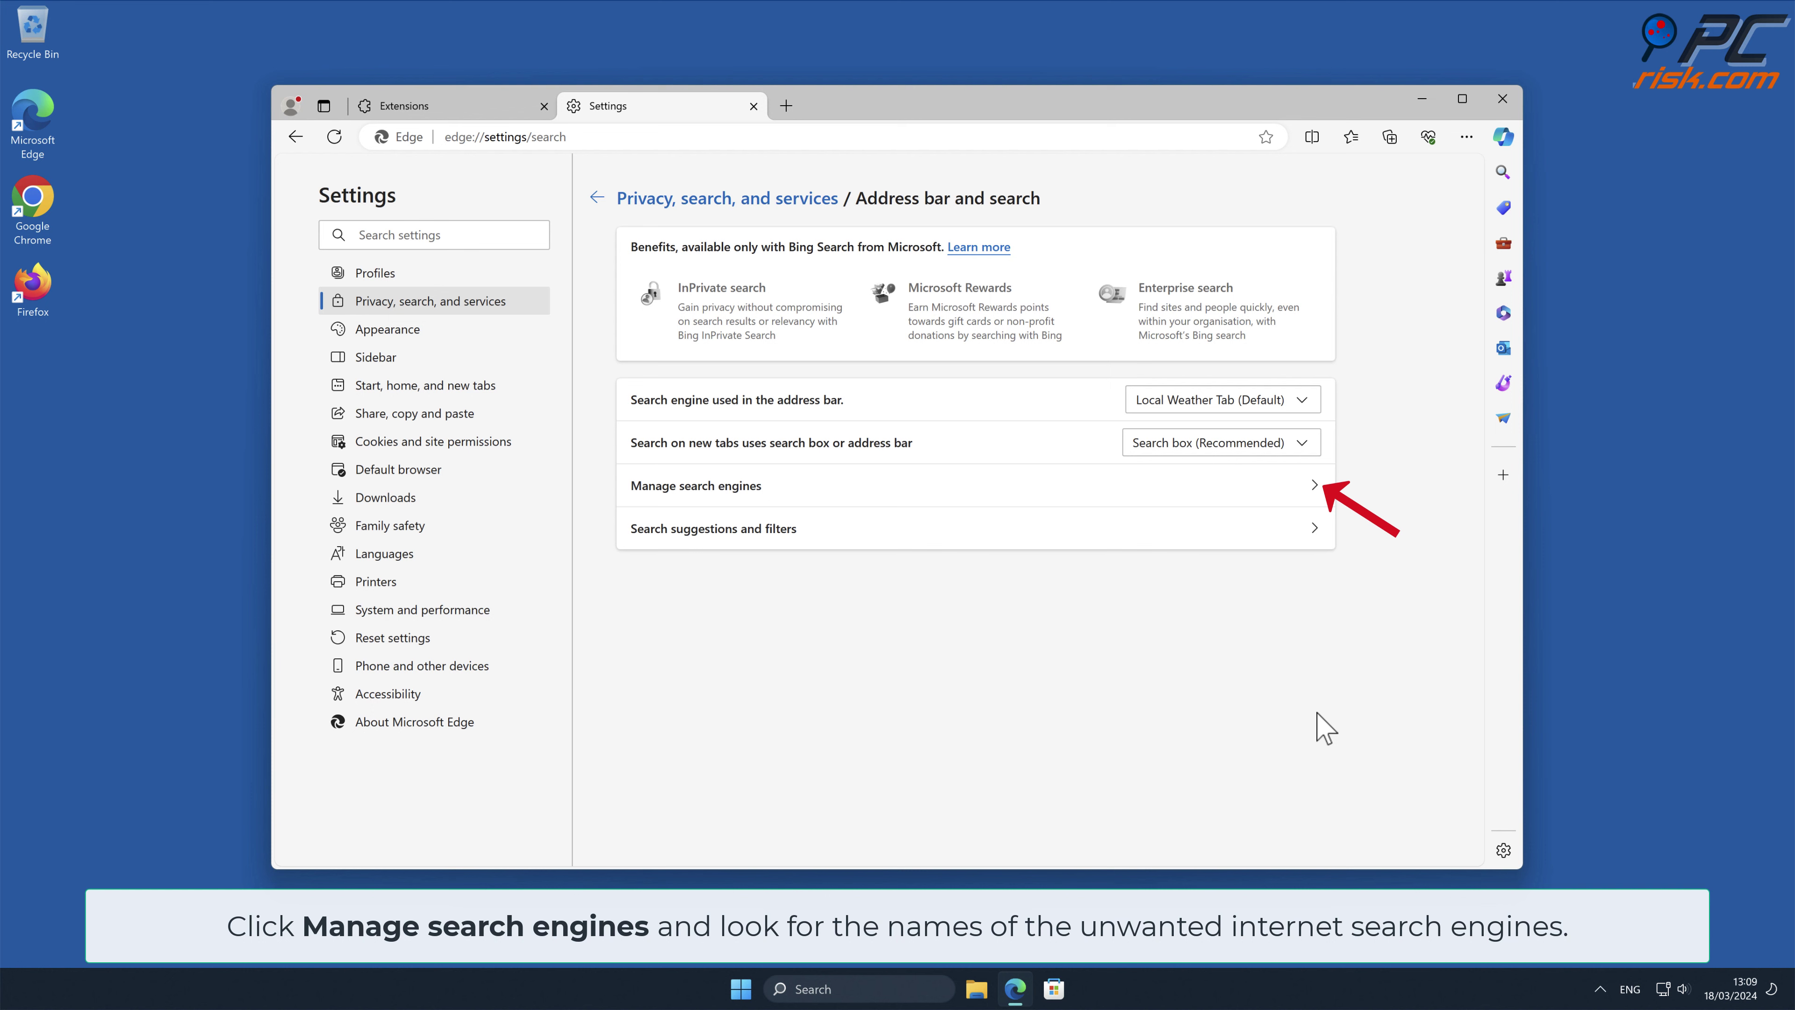
{"action": "left_click", "coordinate": [1315, 498]}
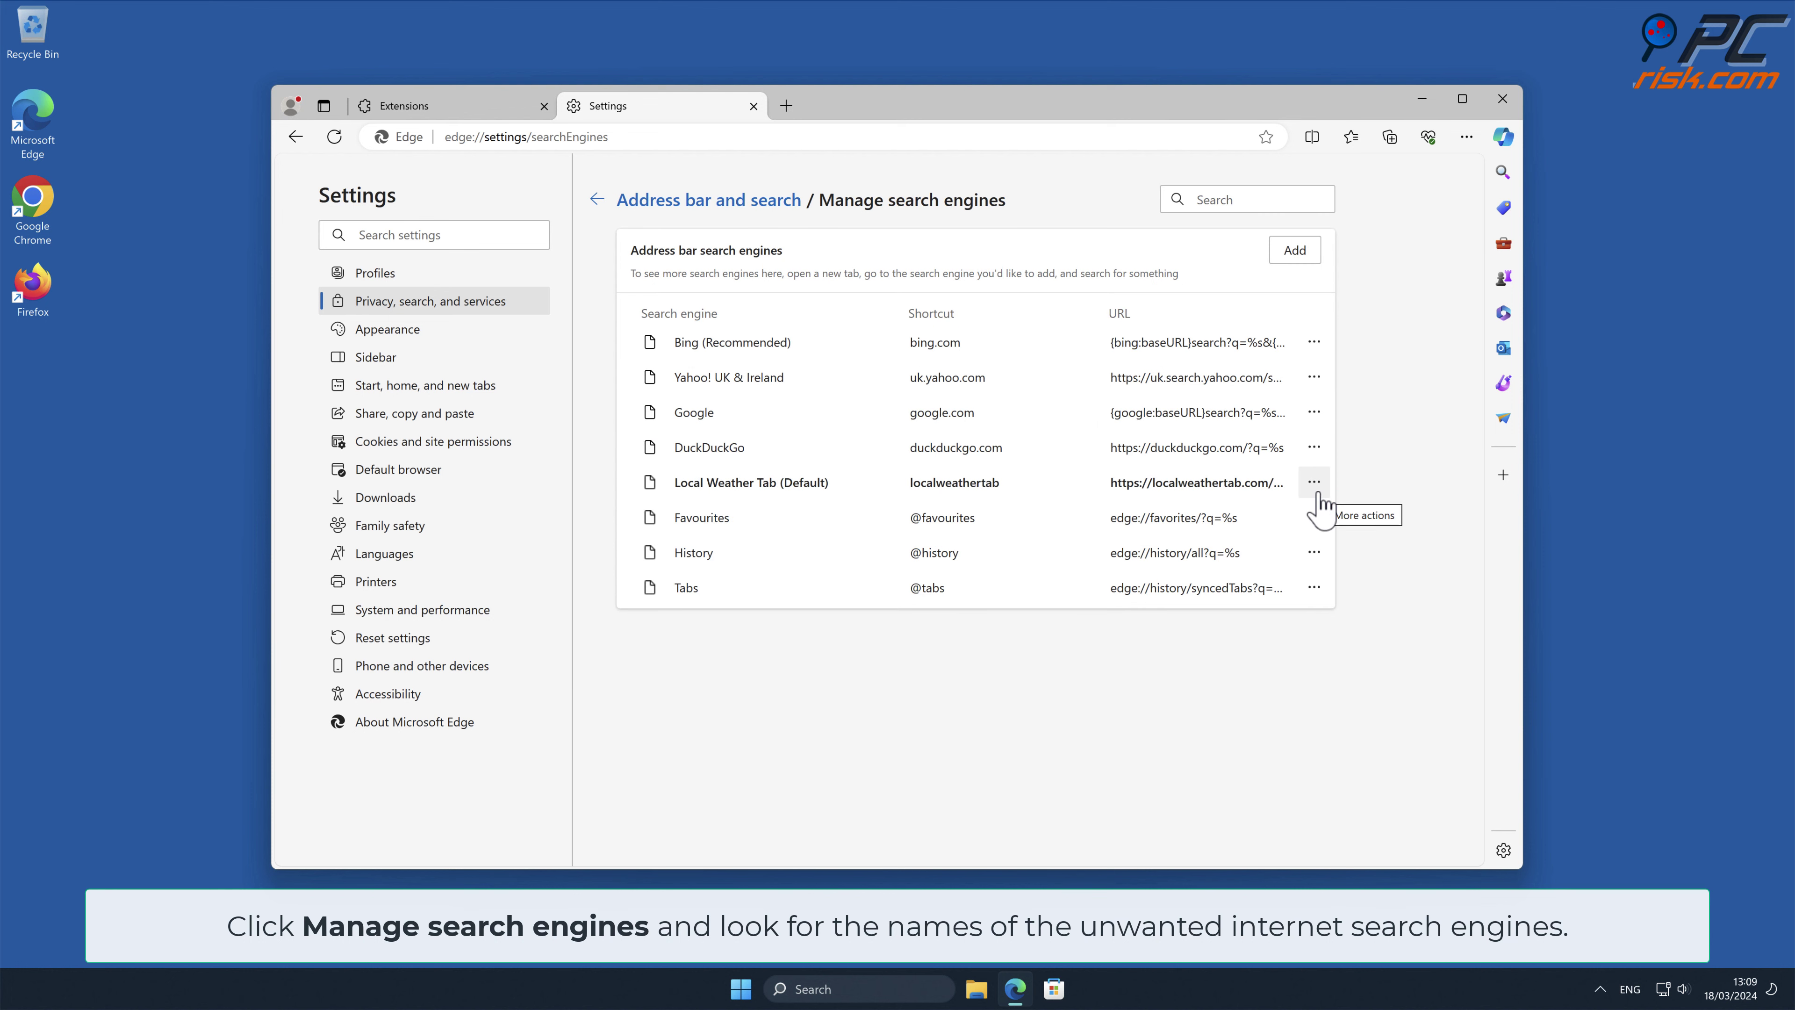
{"action": "left_click", "coordinate": [1314, 482]}
{"action": "left_click", "coordinate": [1432, 497]}
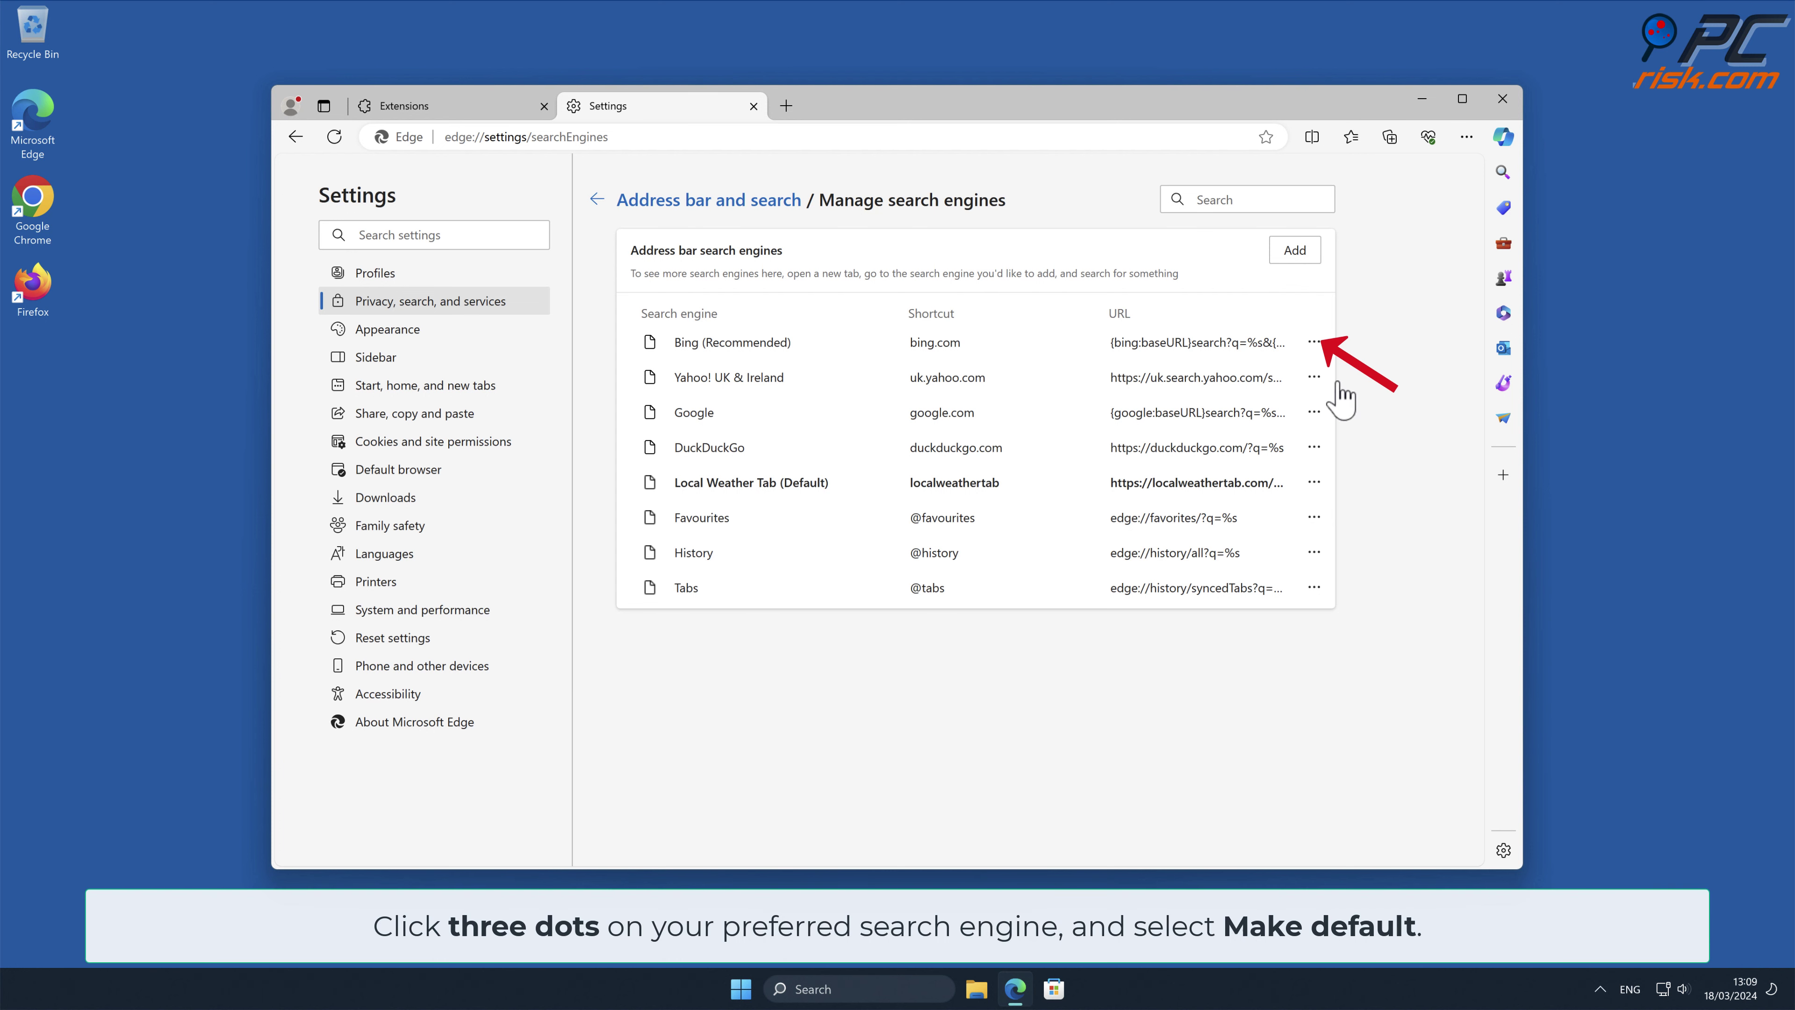
- Make Bing Edge's default search engine and remove Local Weather Tab from the list
{"action": "left_click", "coordinate": [1313, 342]}
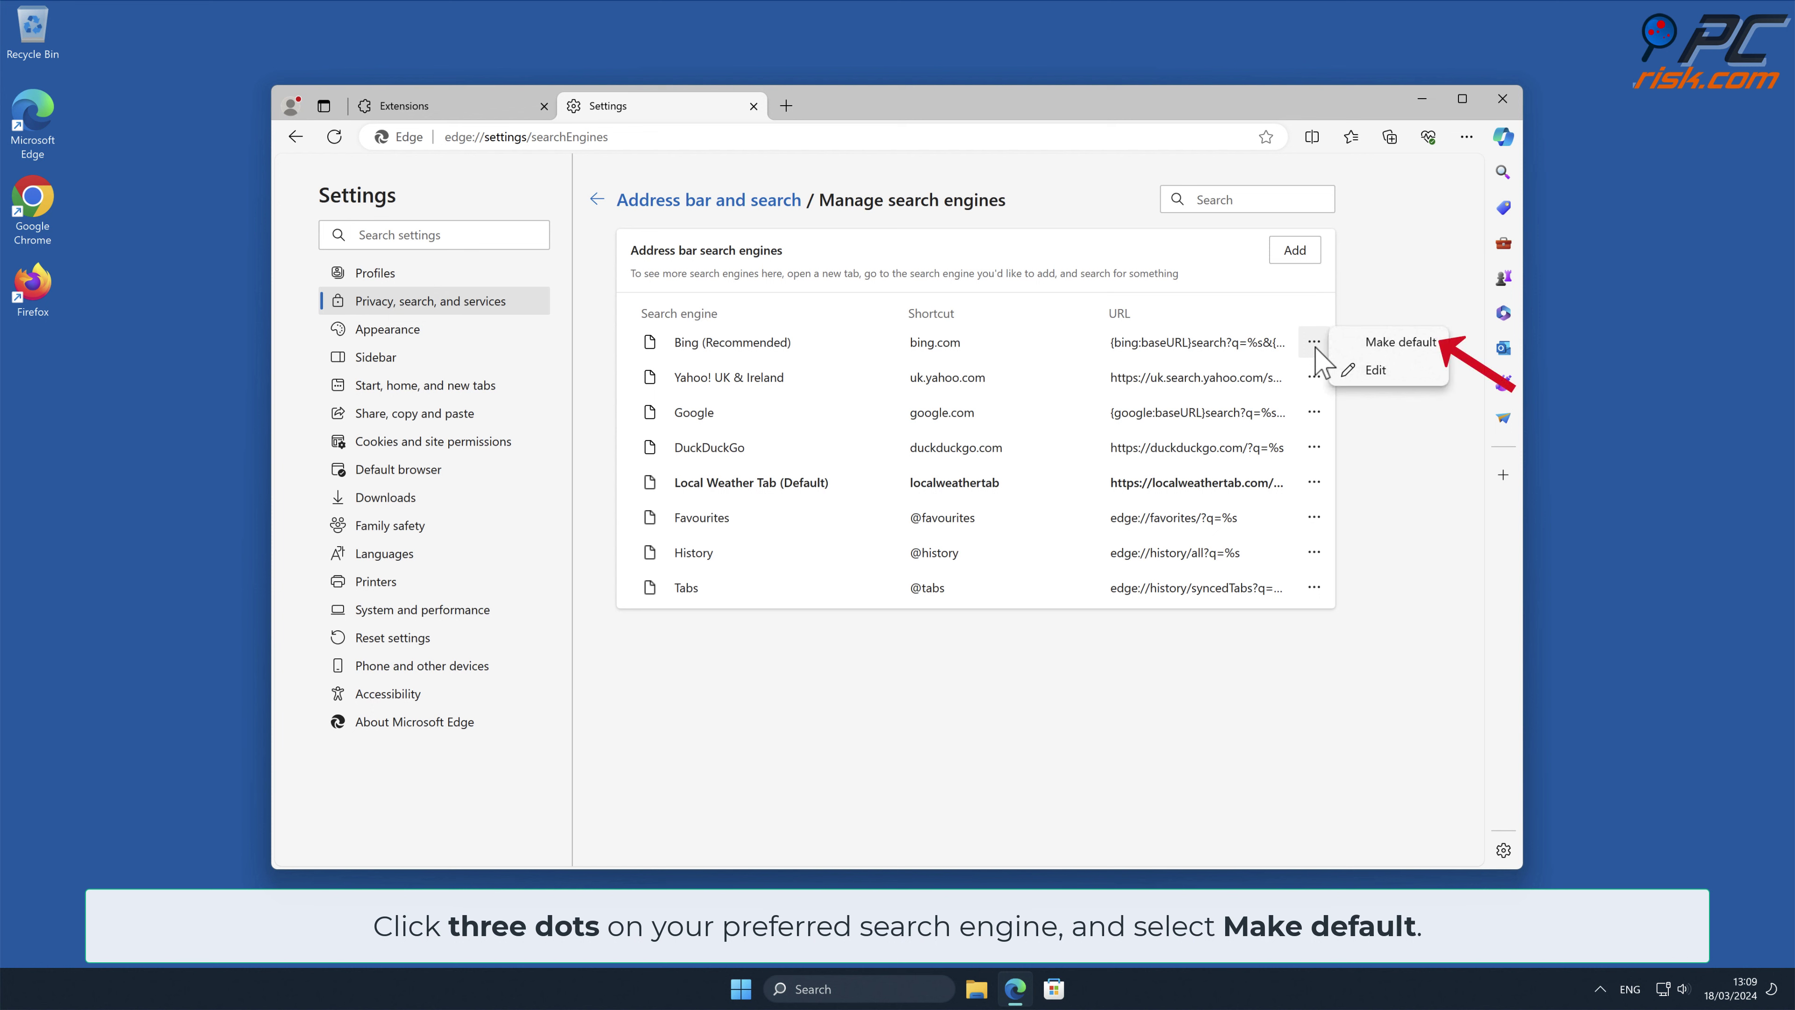
{"action": "left_click", "coordinate": [1396, 342]}
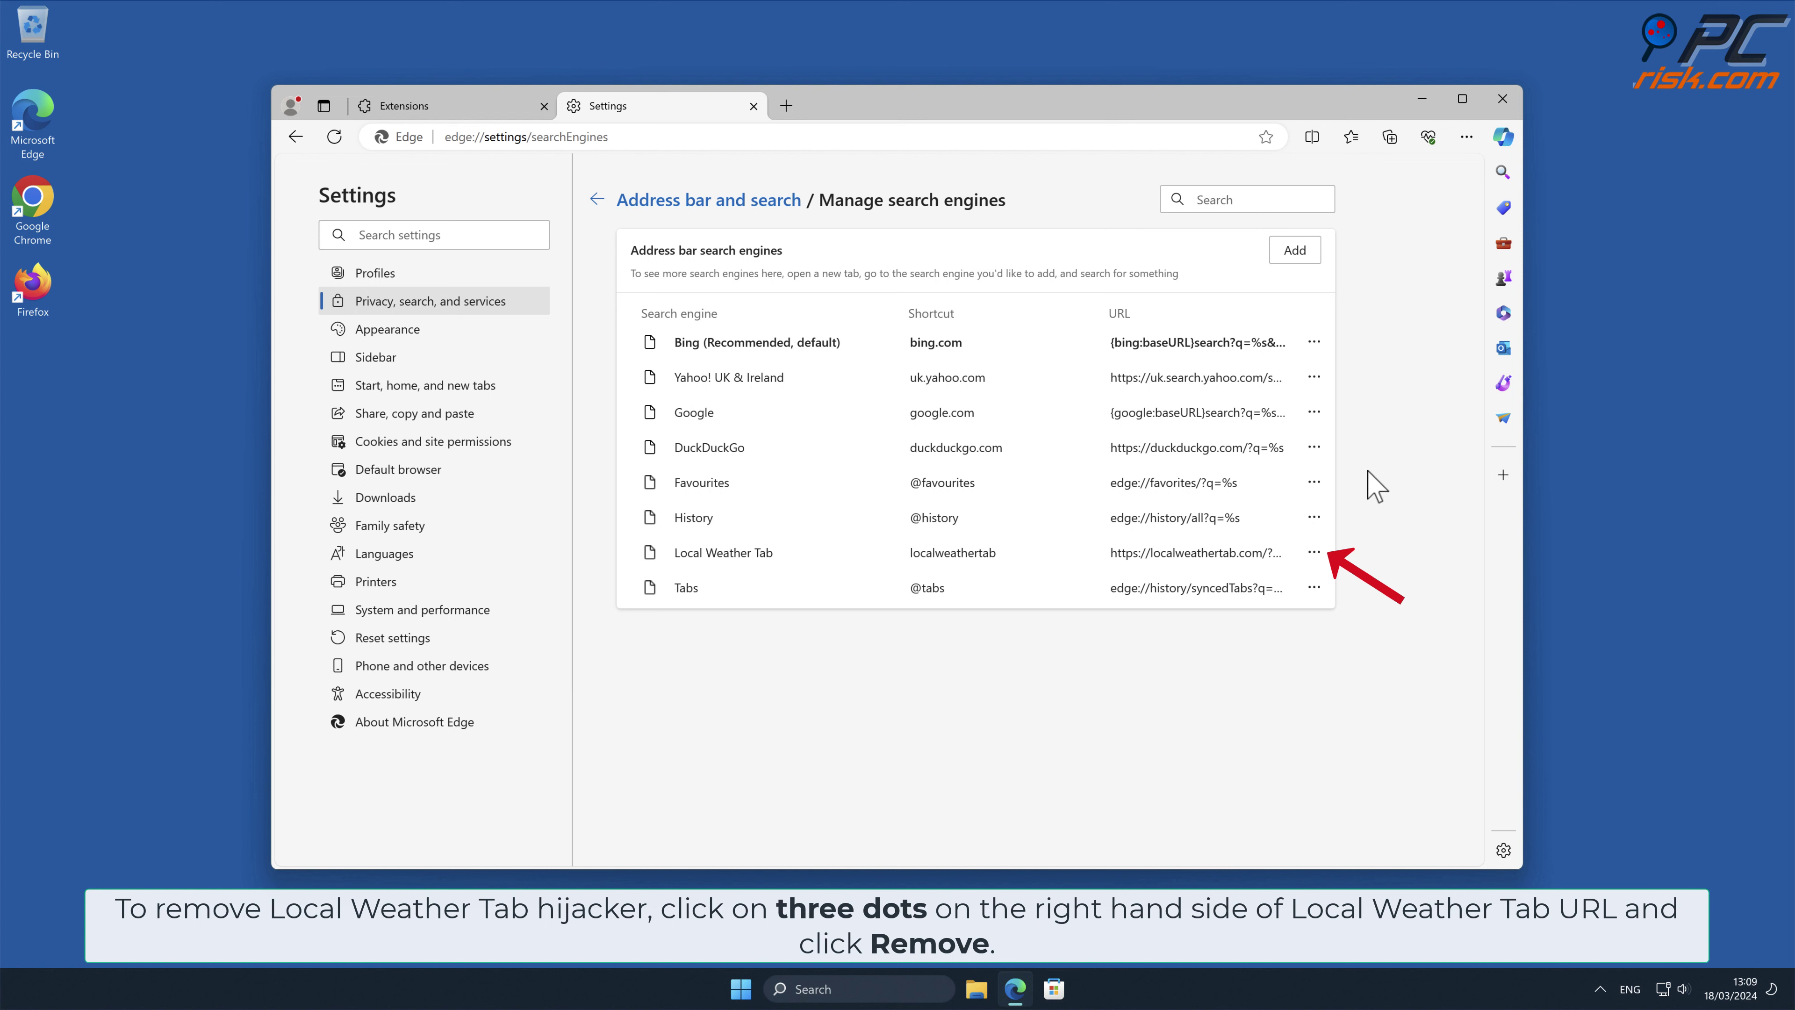
{"action": "left_click", "coordinate": [1314, 553]}
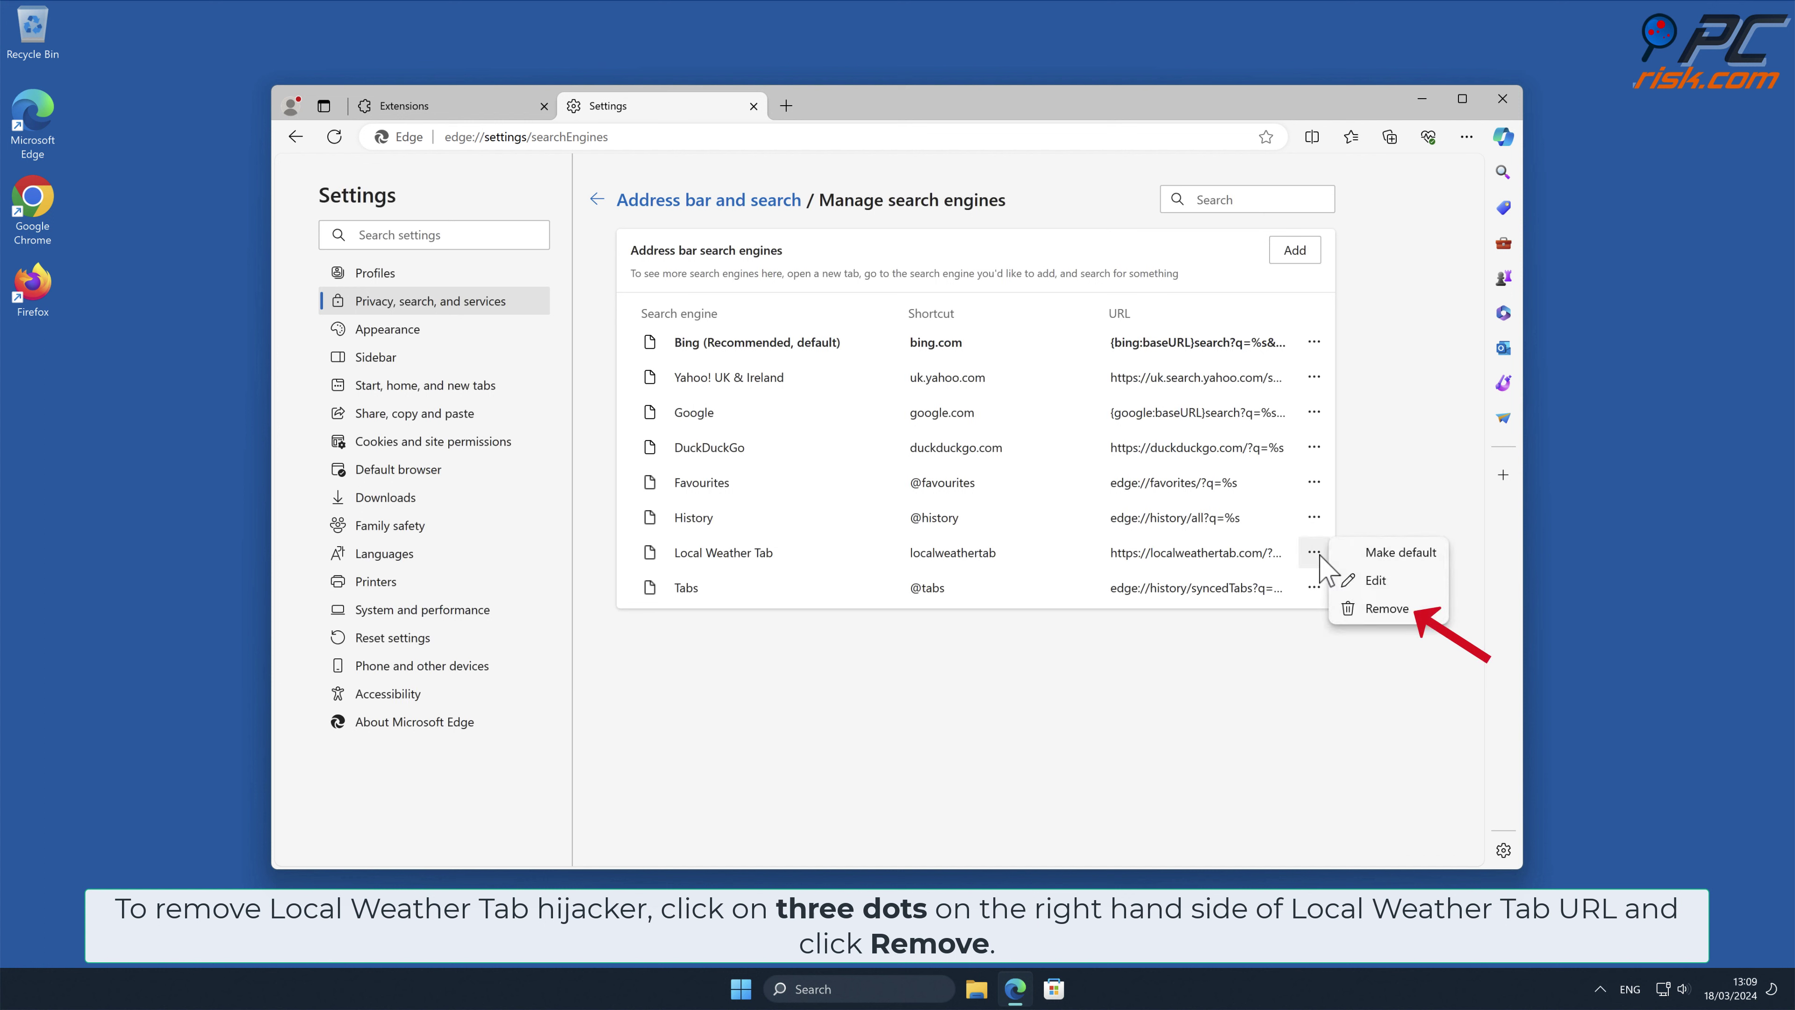
{"action": "left_click", "coordinate": [1382, 608]}
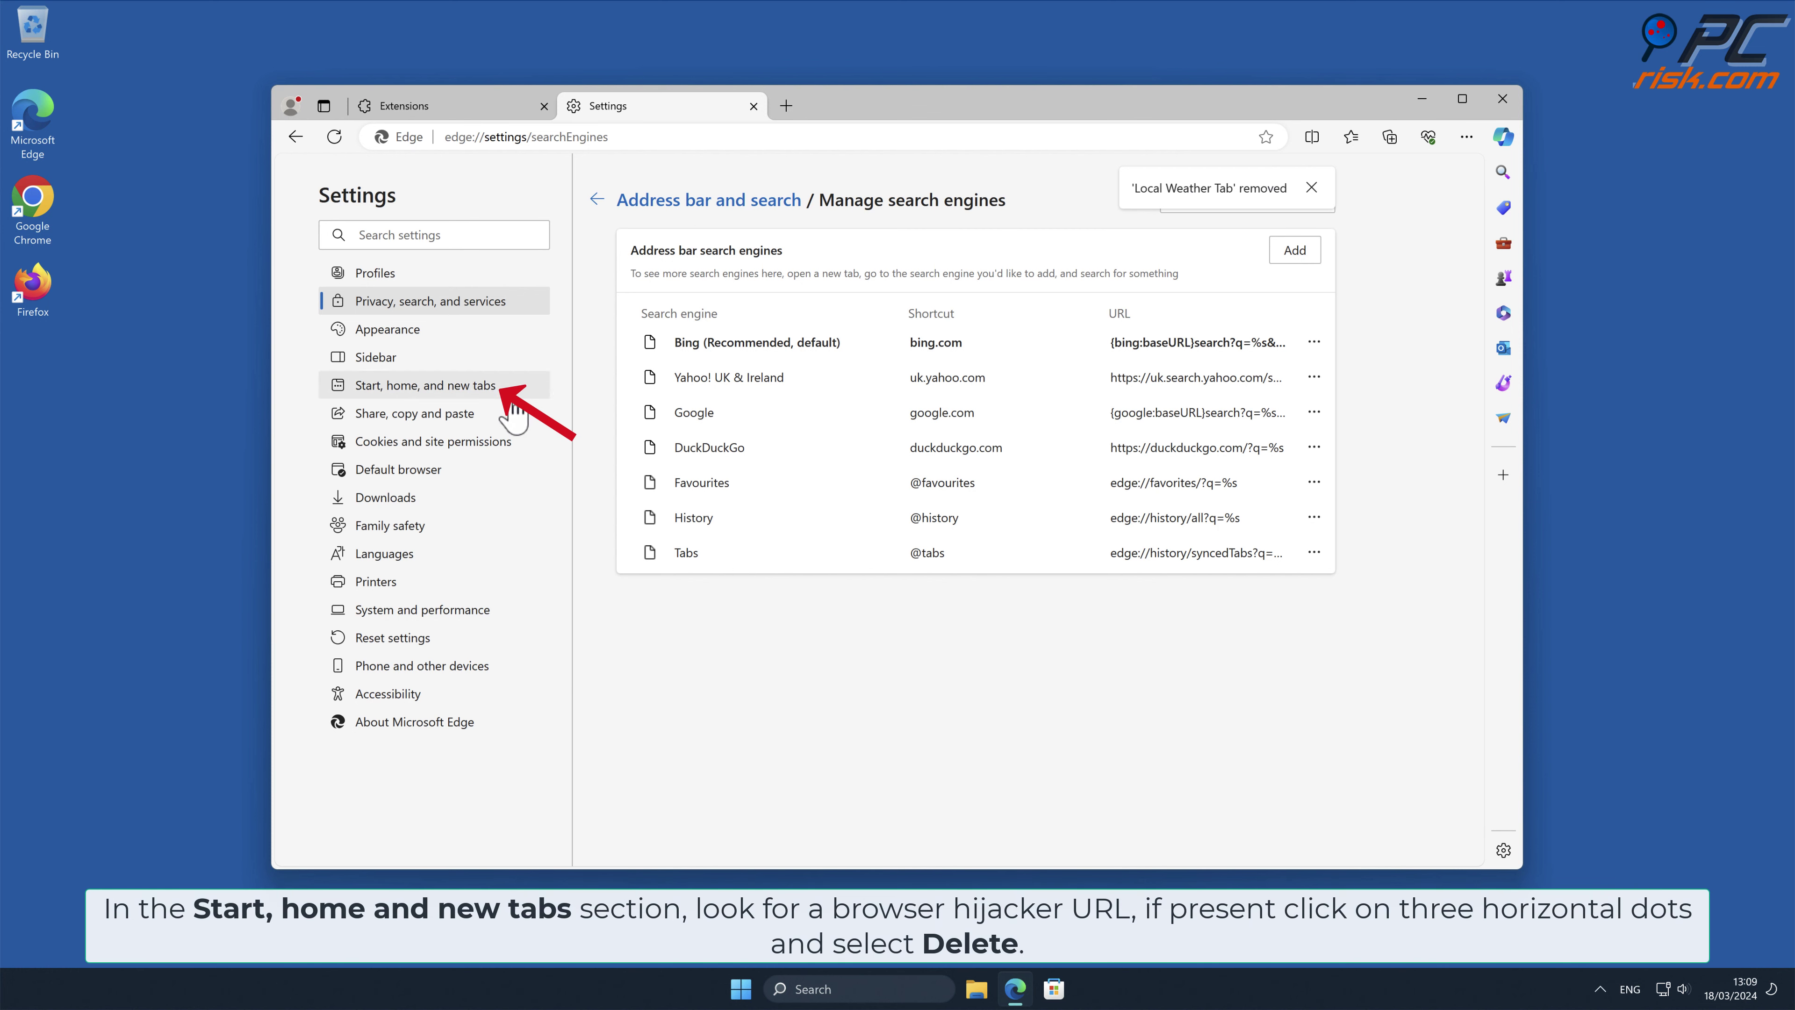
- Delete the localweathertab.com startup page in Start, home, and new tabs, then close Edge
{"action": "left_click", "coordinate": [499, 390]}
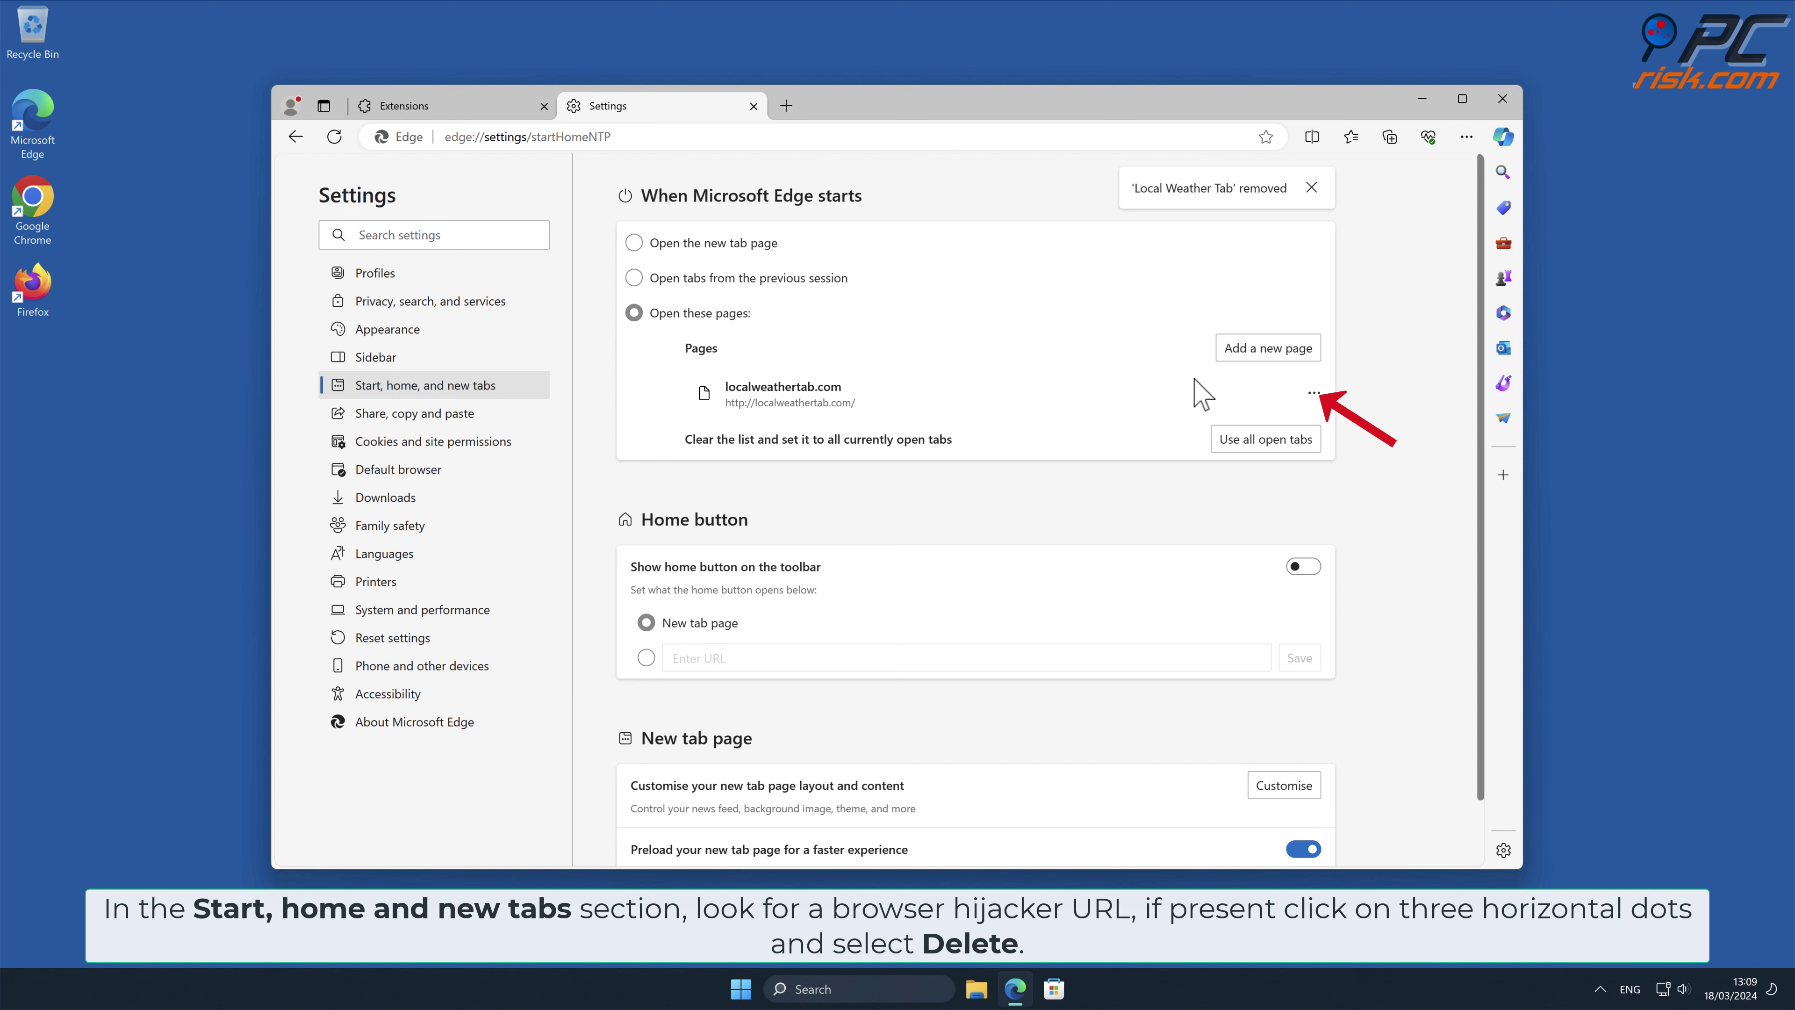
{"action": "left_click", "coordinate": [1313, 392]}
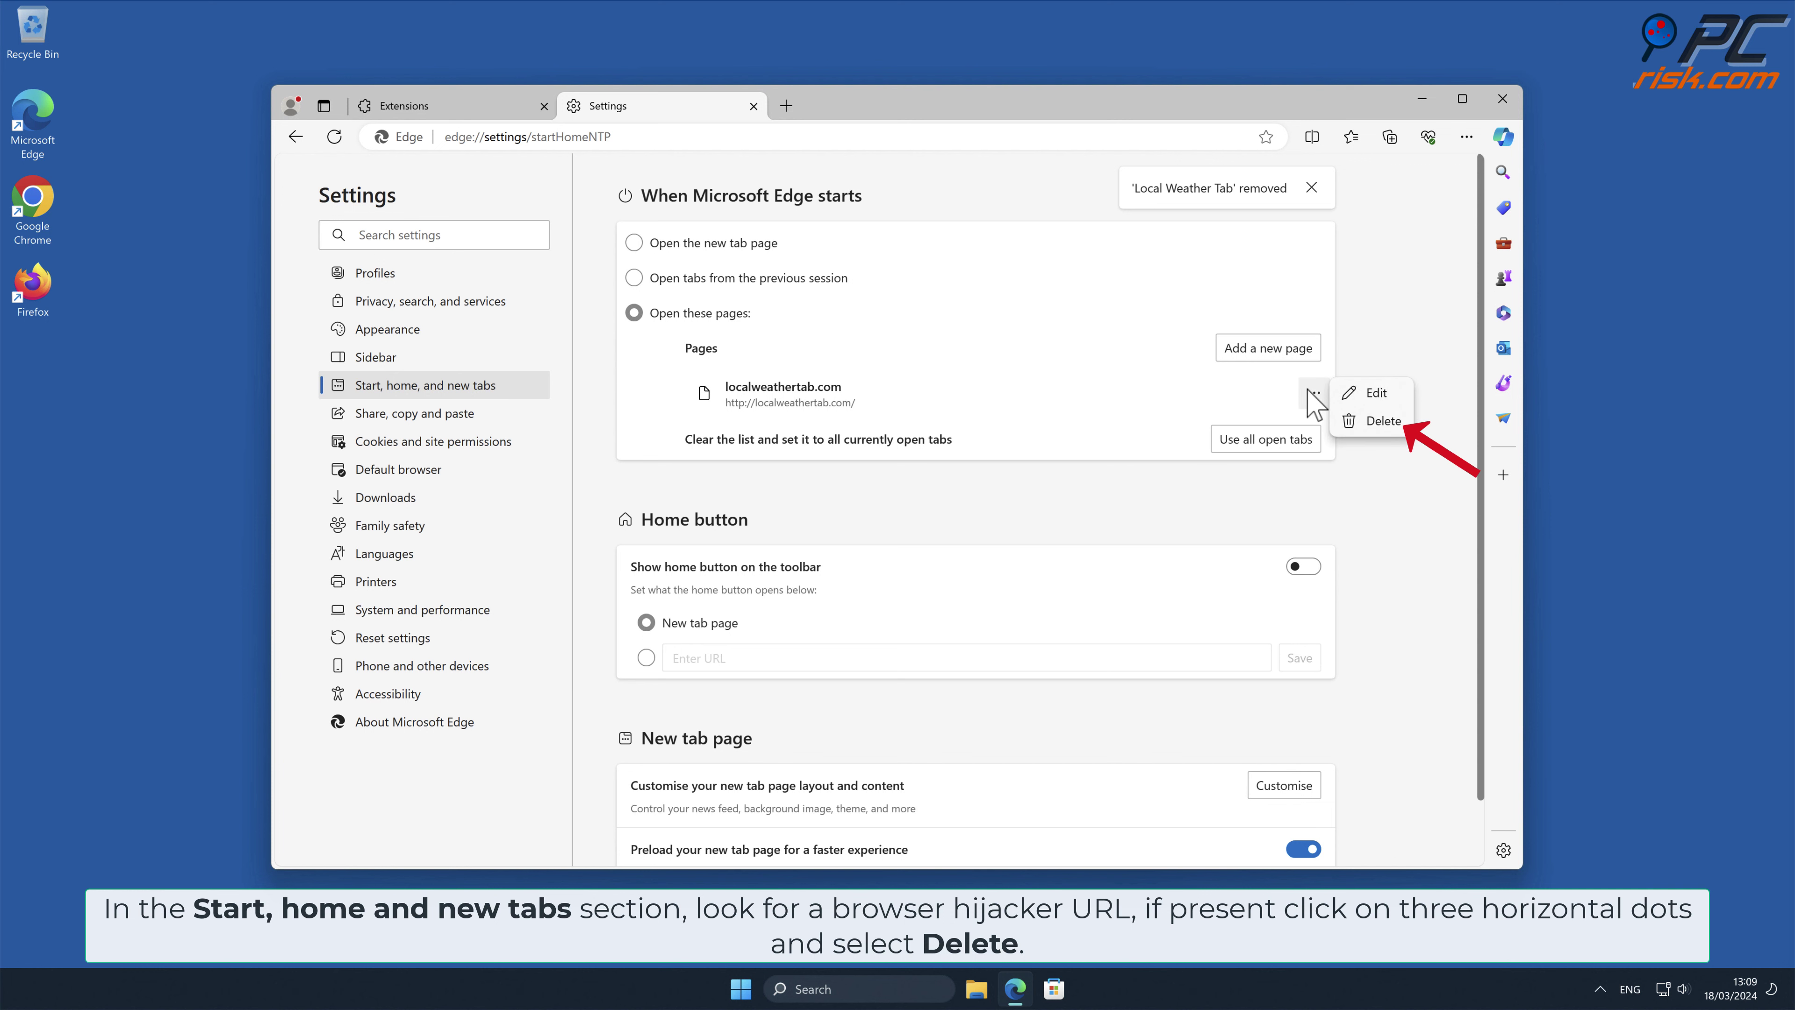
{"action": "left_click", "coordinate": [1382, 421]}
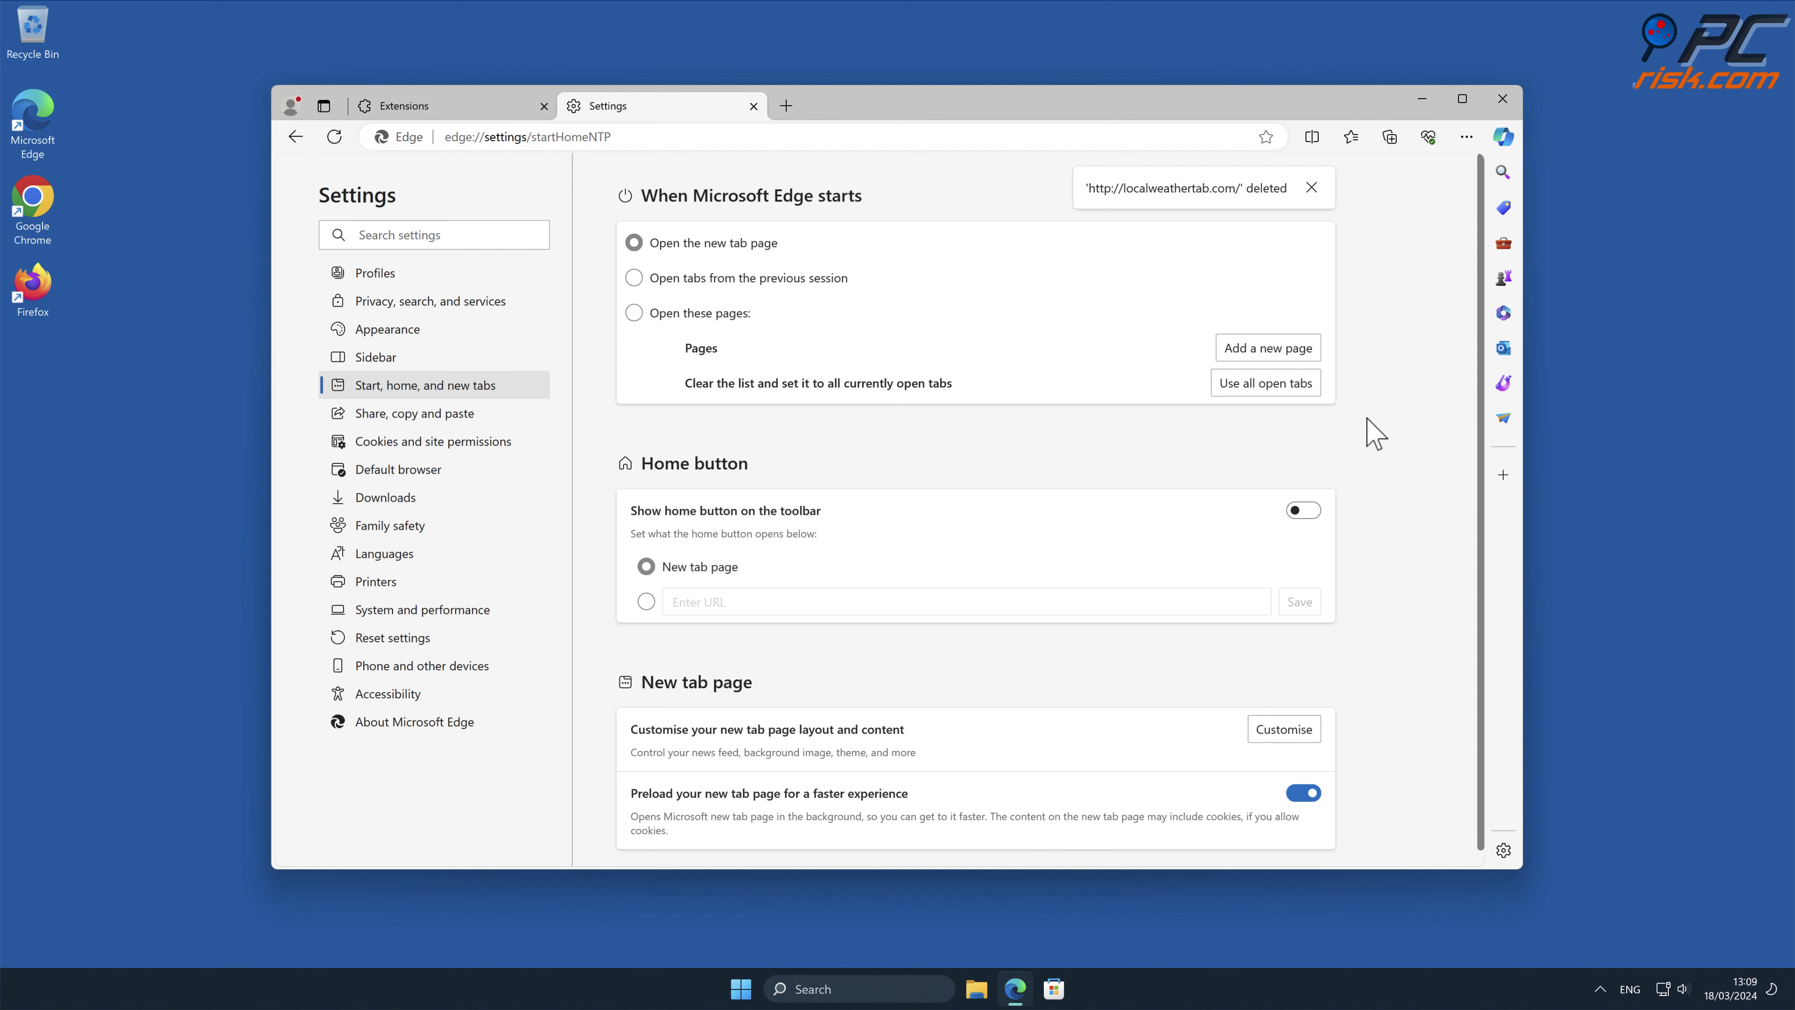
{"action": "left_click", "coordinate": [1502, 98]}
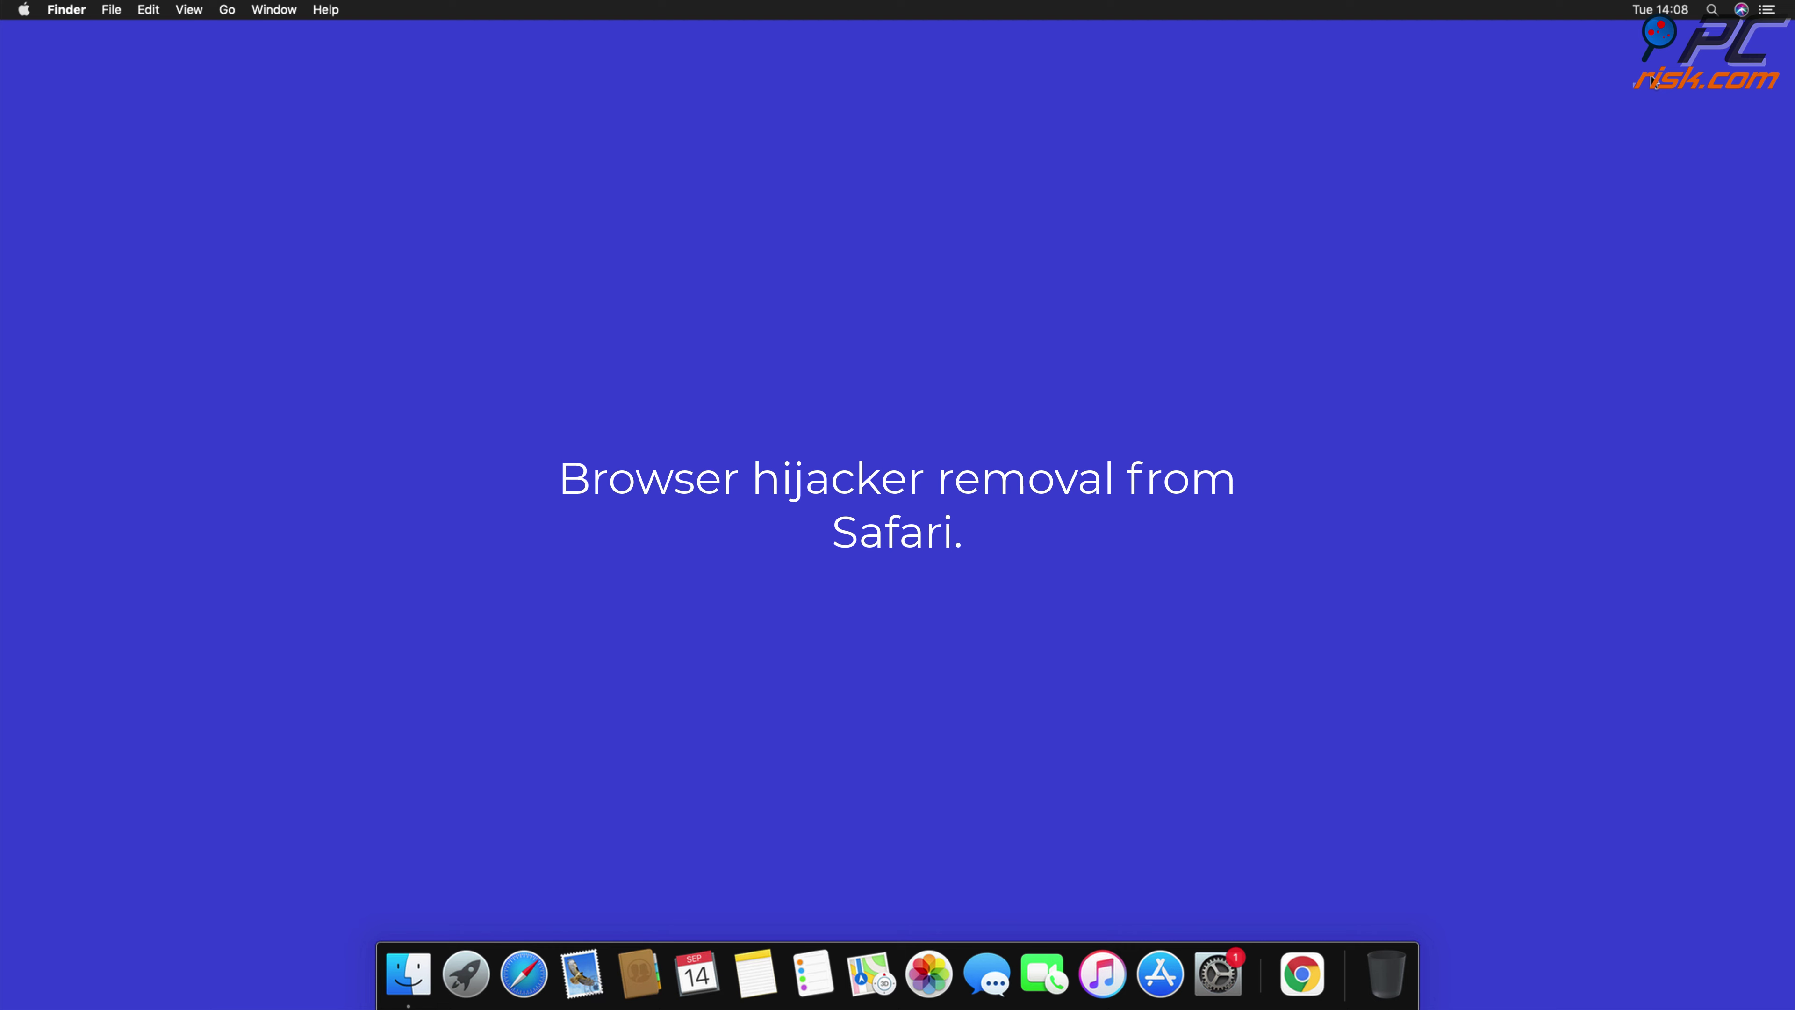
- Launch Safari from the Dock and open Safari > Preferences
{"action": "left_click", "coordinate": [525, 973]}
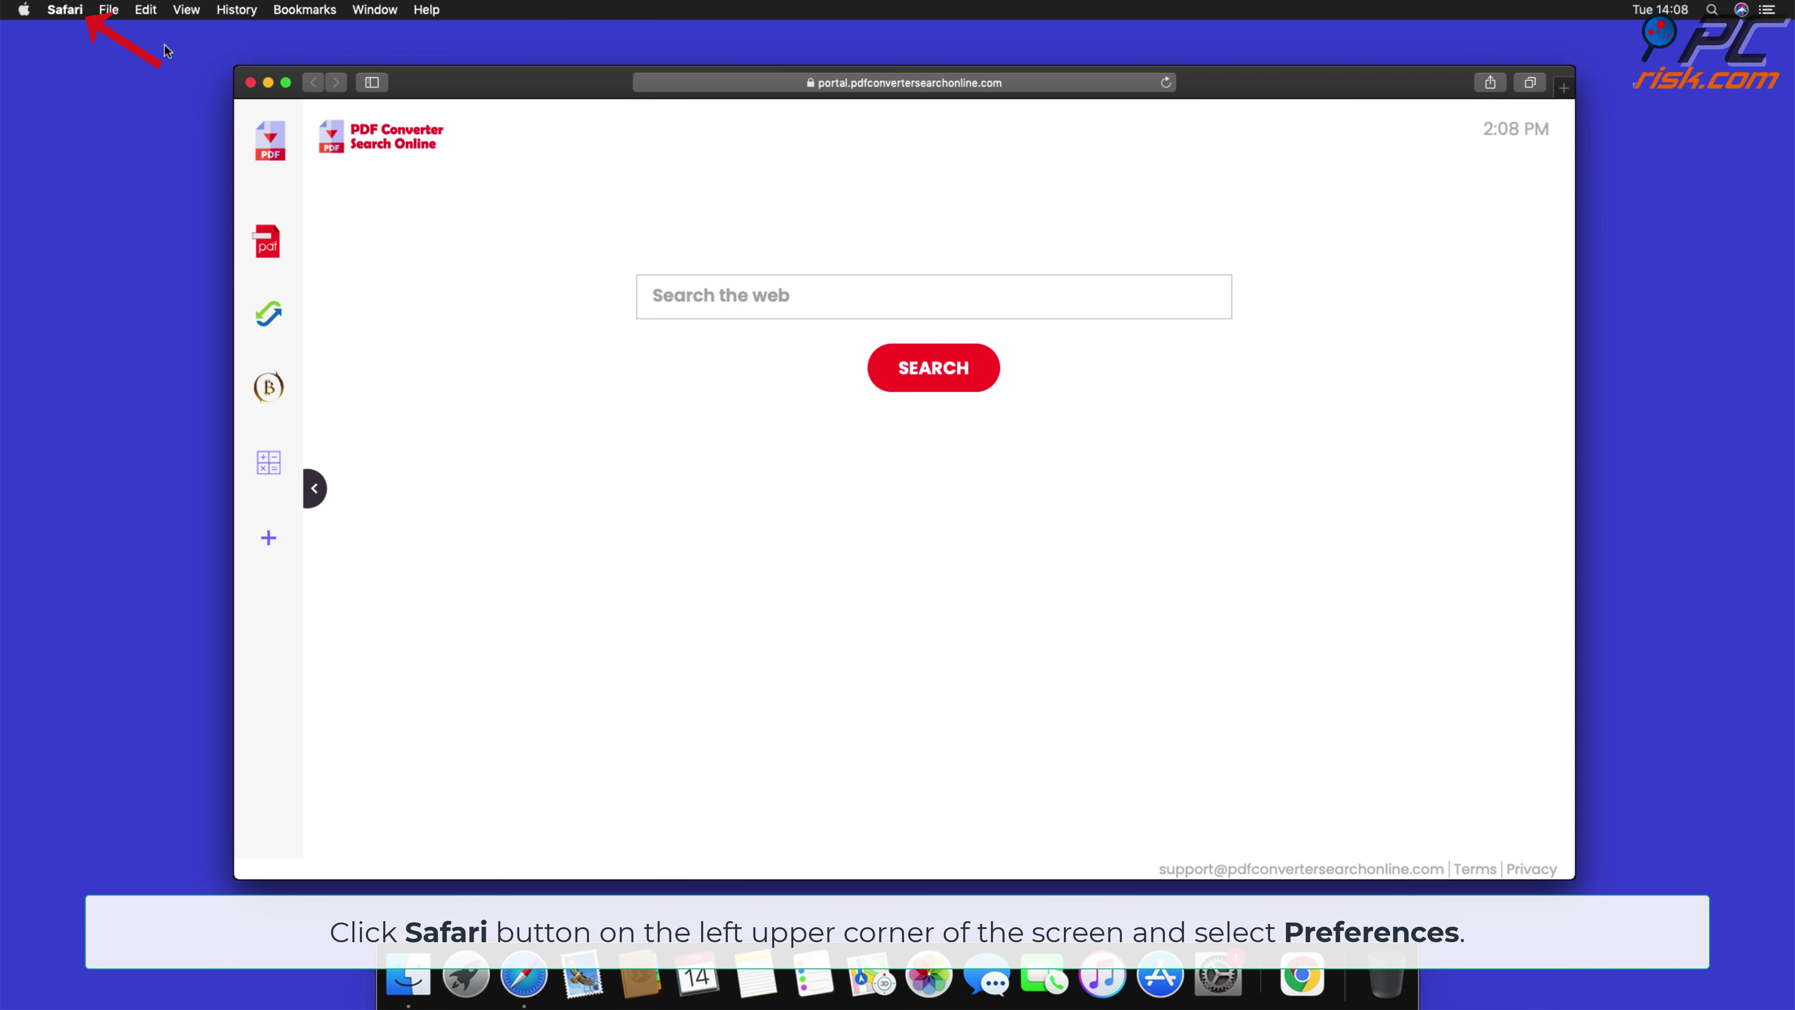
{"action": "left_click", "coordinate": [75, 11]}
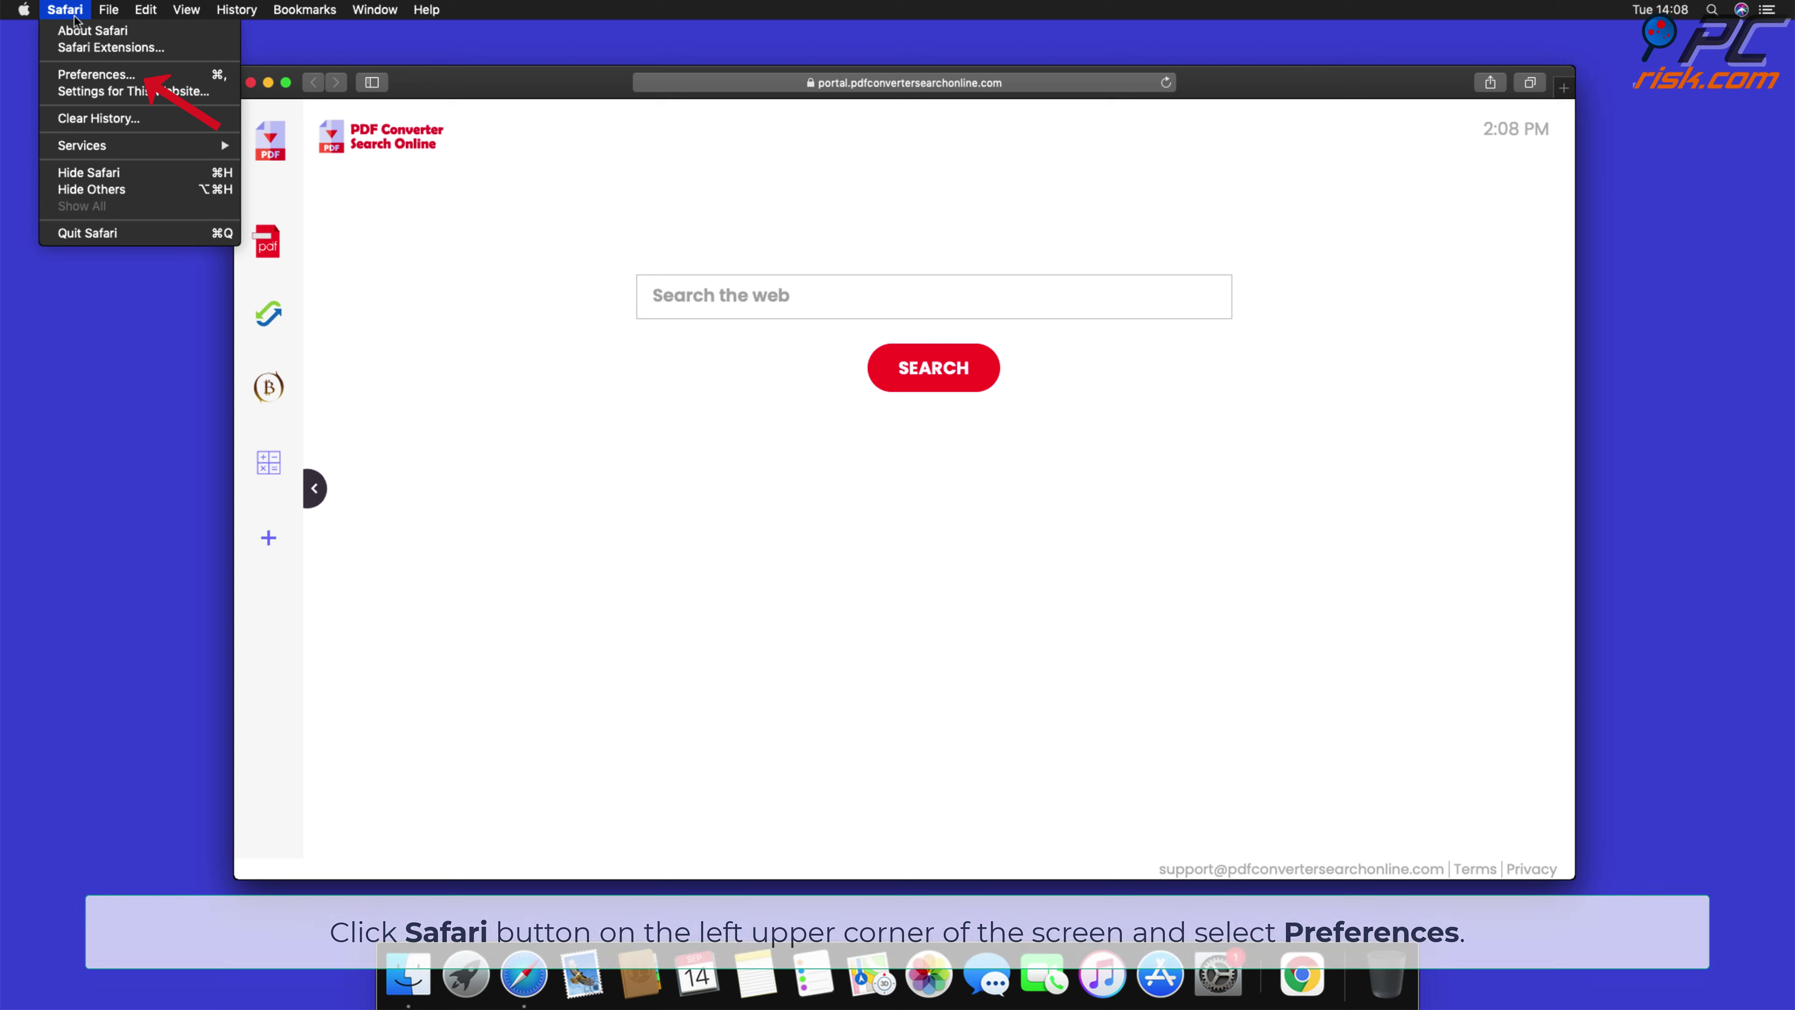
{"action": "left_click", "coordinate": [98, 75]}
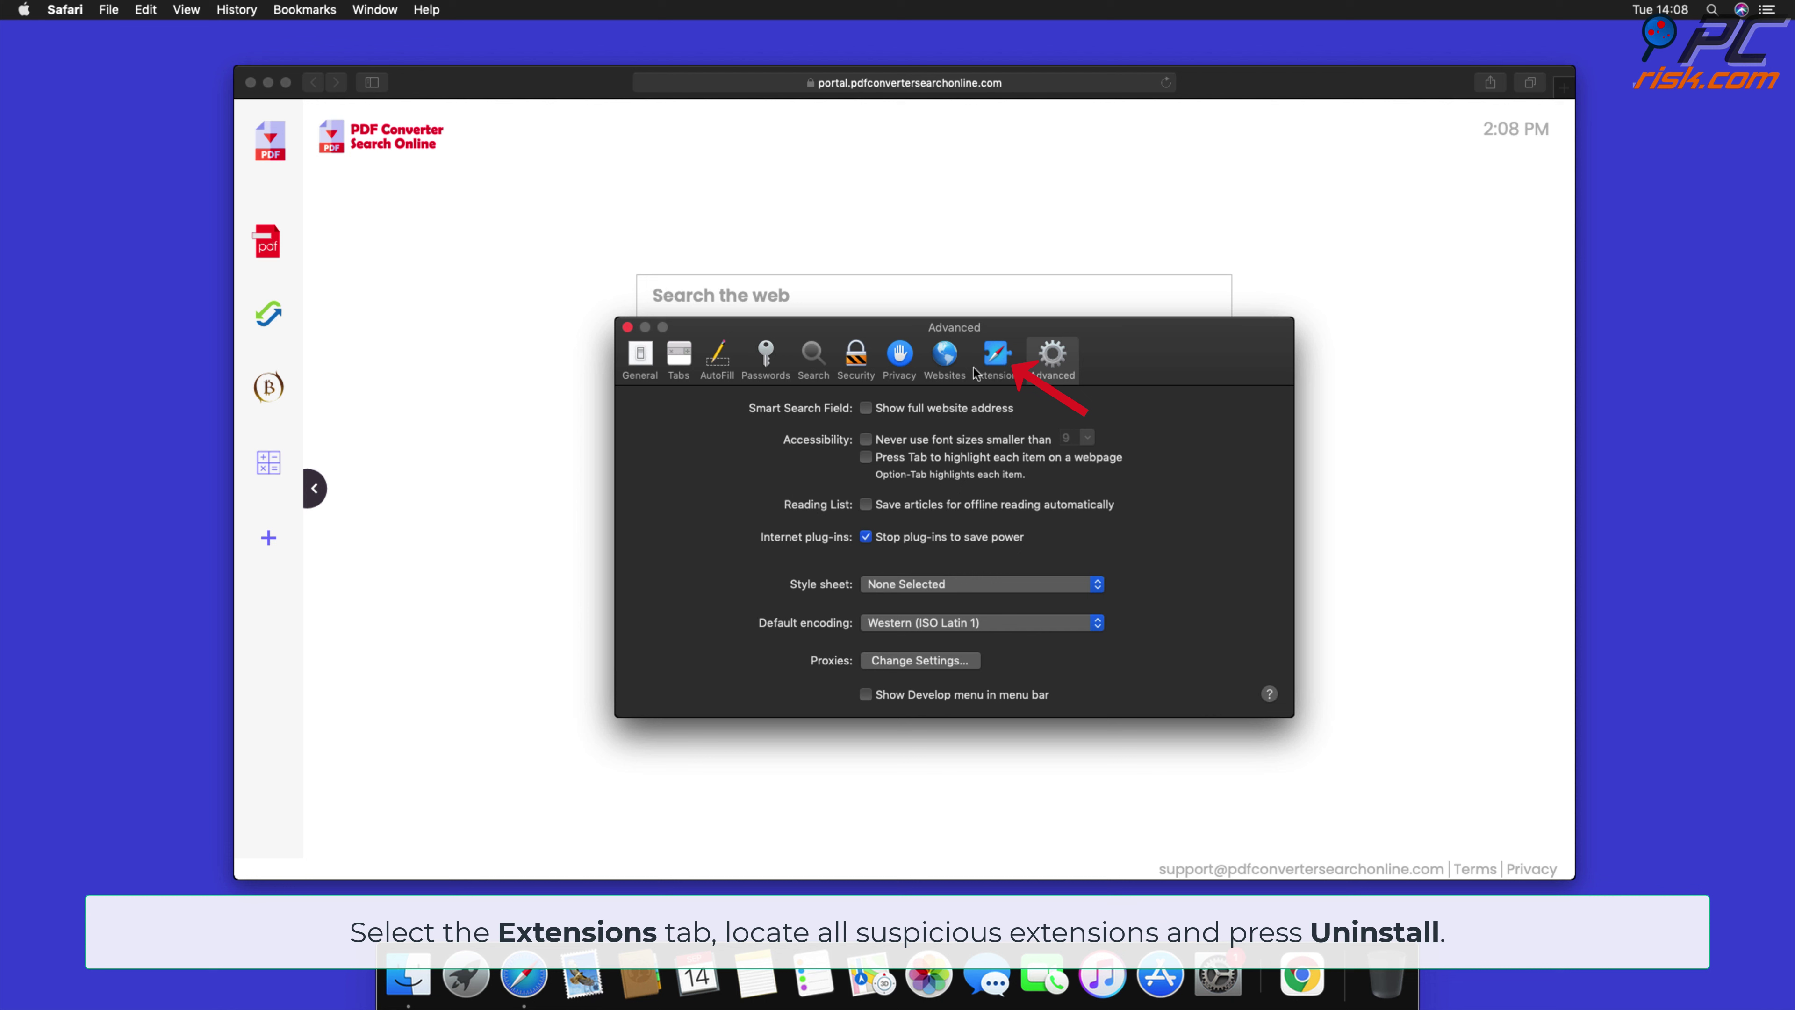
- Uninstall the Top Results extension by moving its app from Applications to the Trash
{"action": "left_click", "coordinate": [993, 373]}
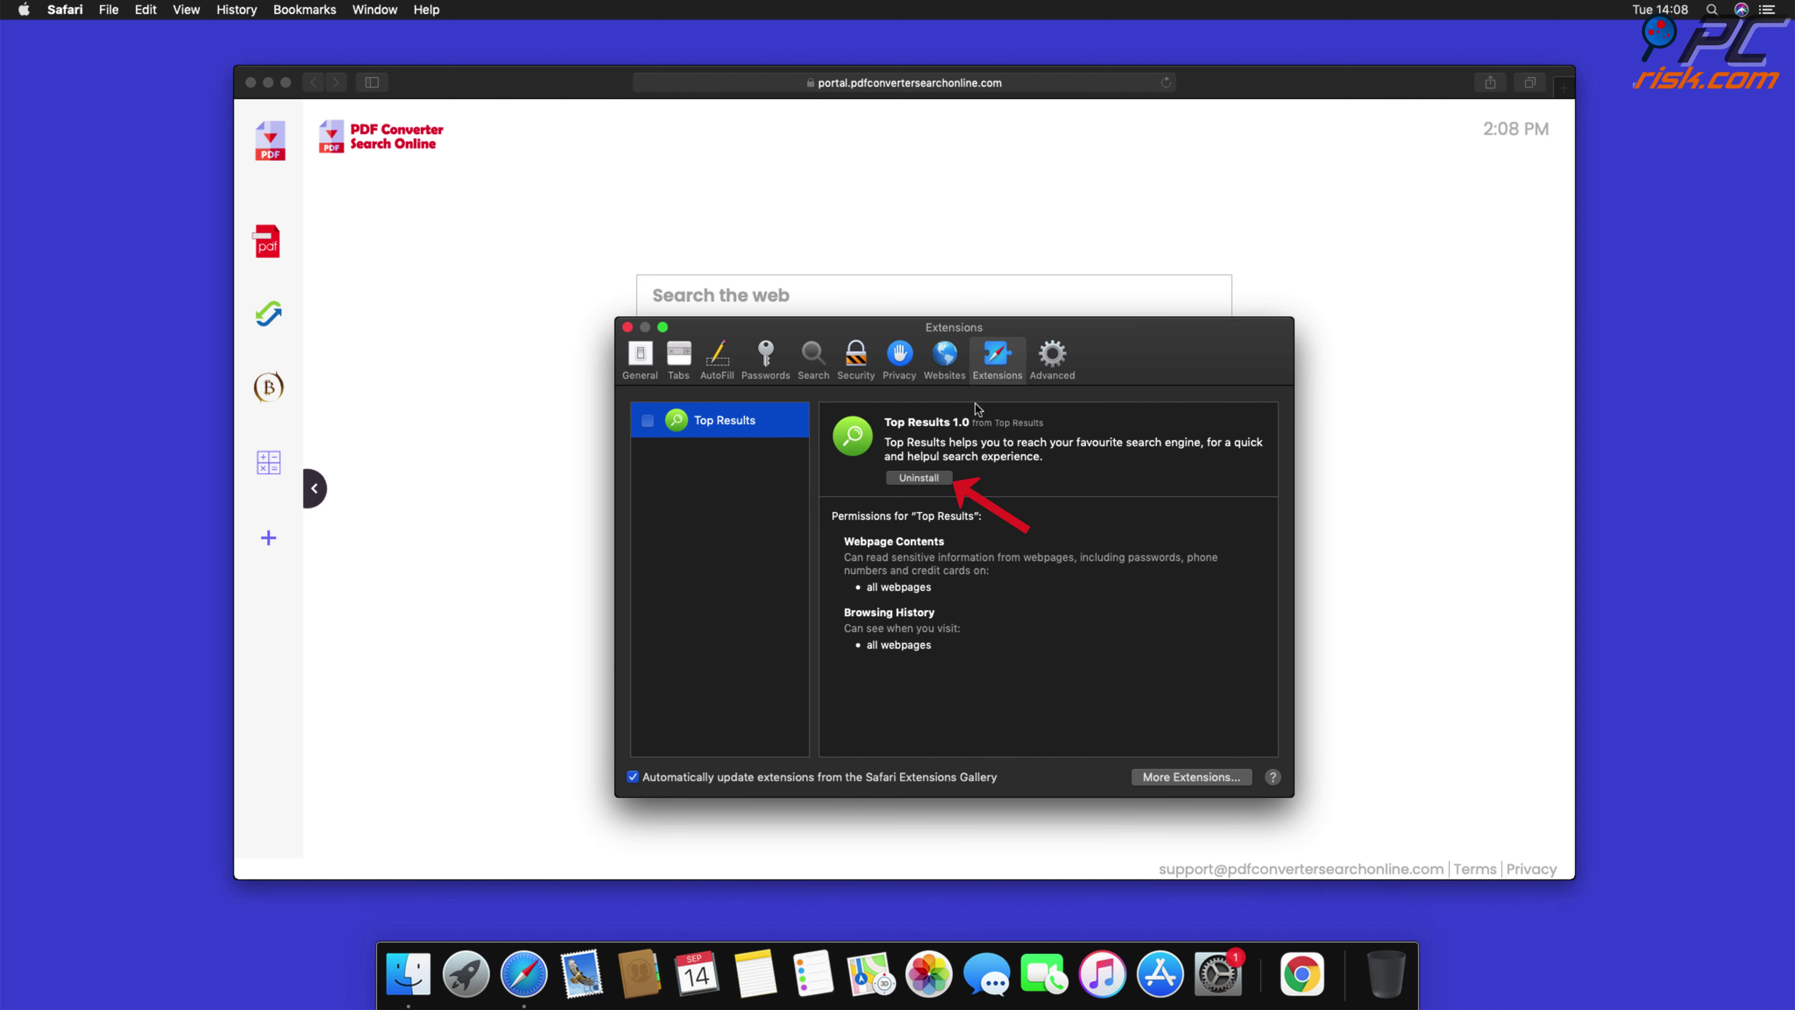
{"action": "left_click", "coordinate": [931, 483]}
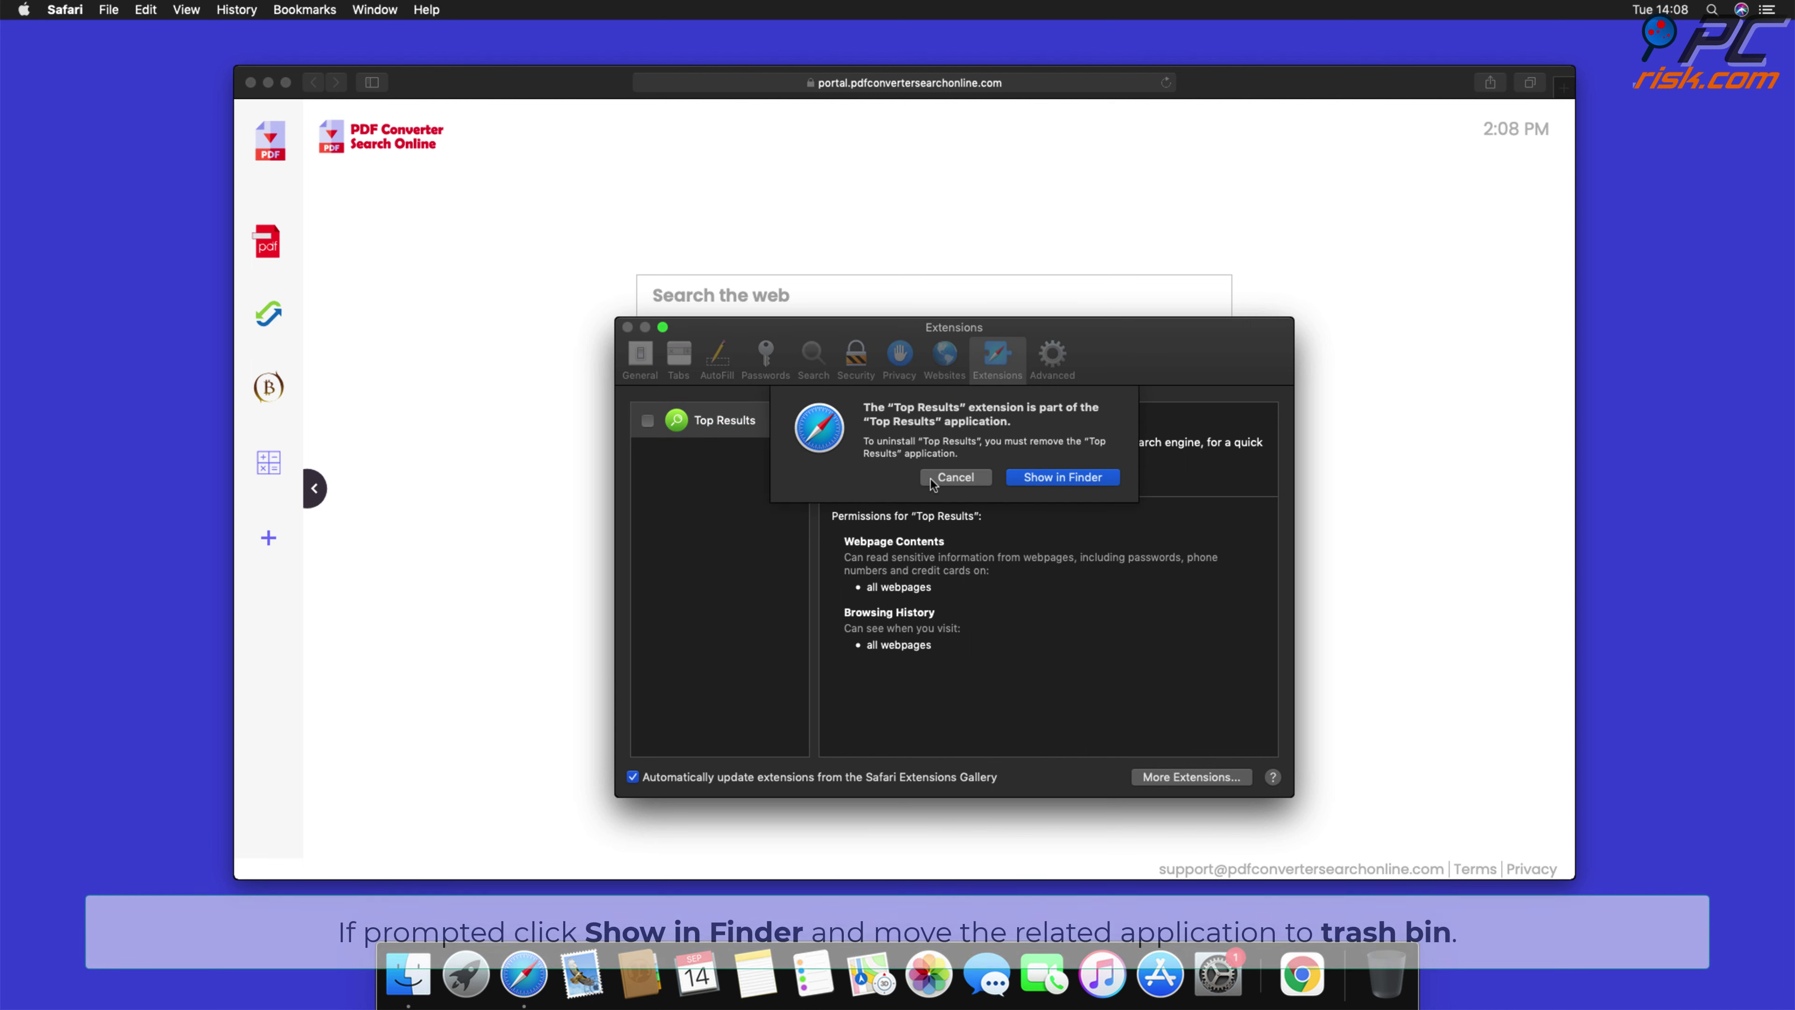
{"action": "left_click", "coordinate": [1062, 478]}
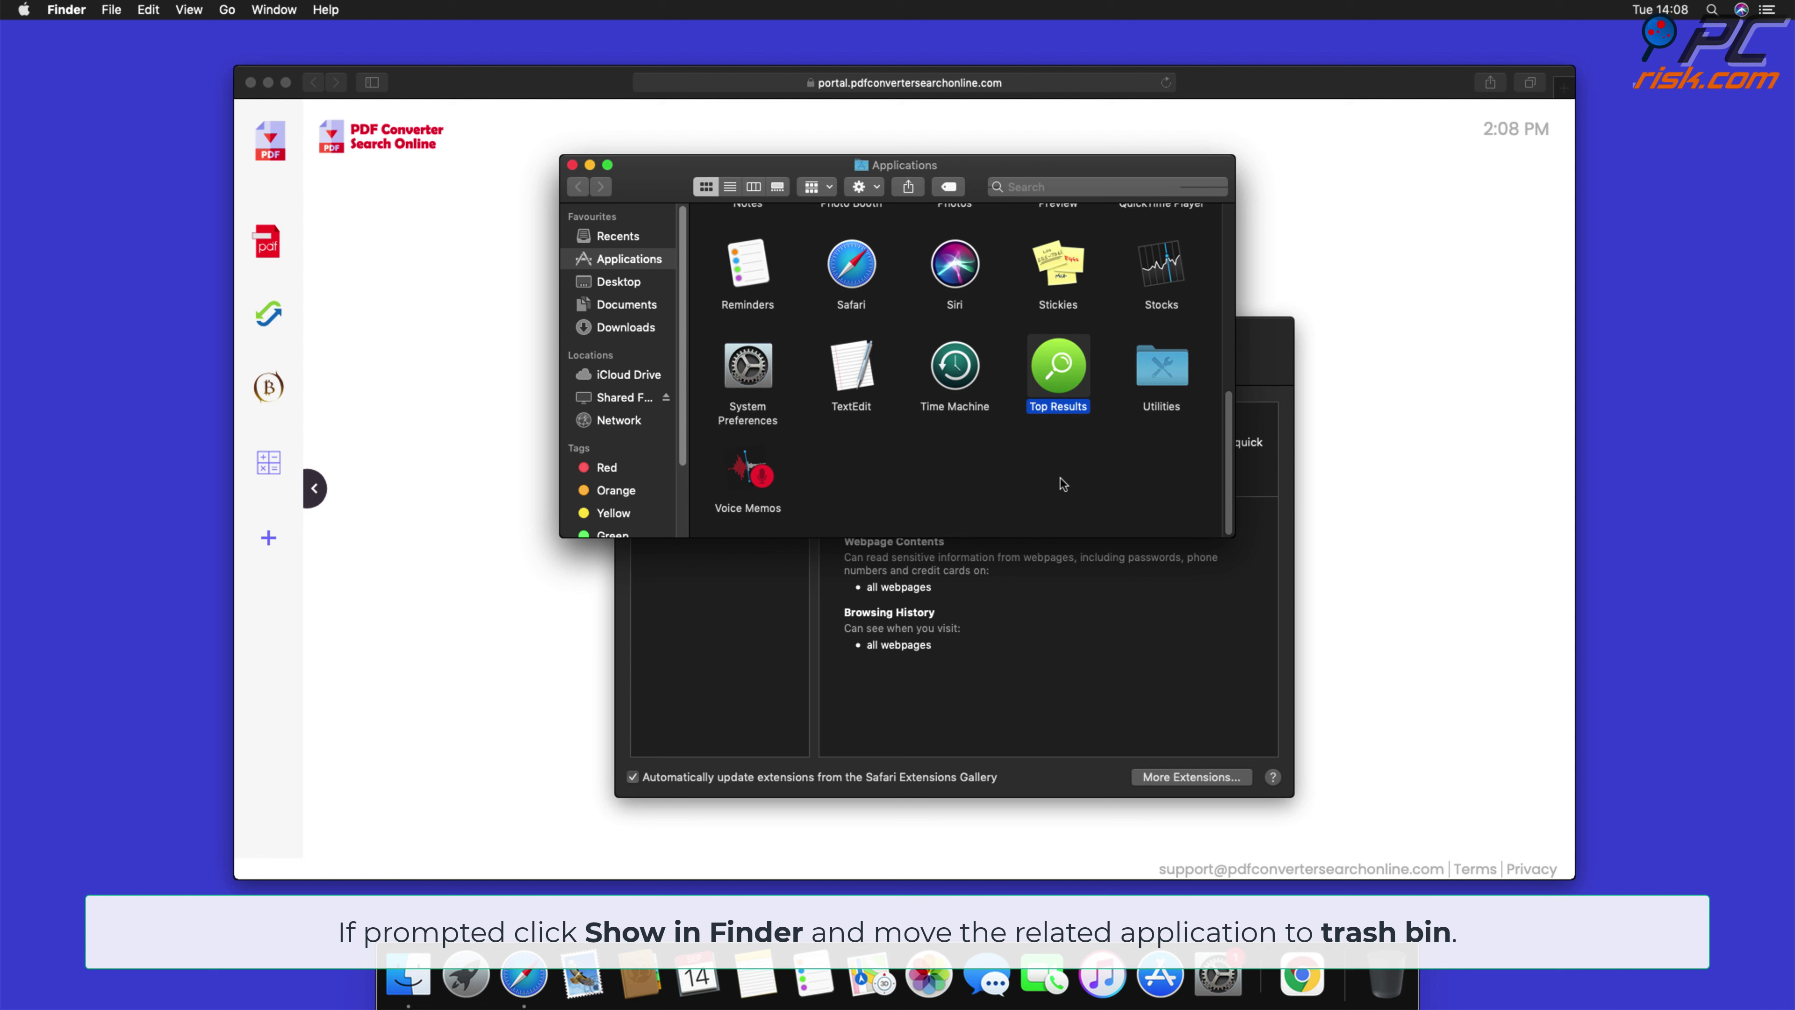
{"action": "left_click_drag", "start_coordinate": [1061, 386], "coordinate": [1391, 979]}
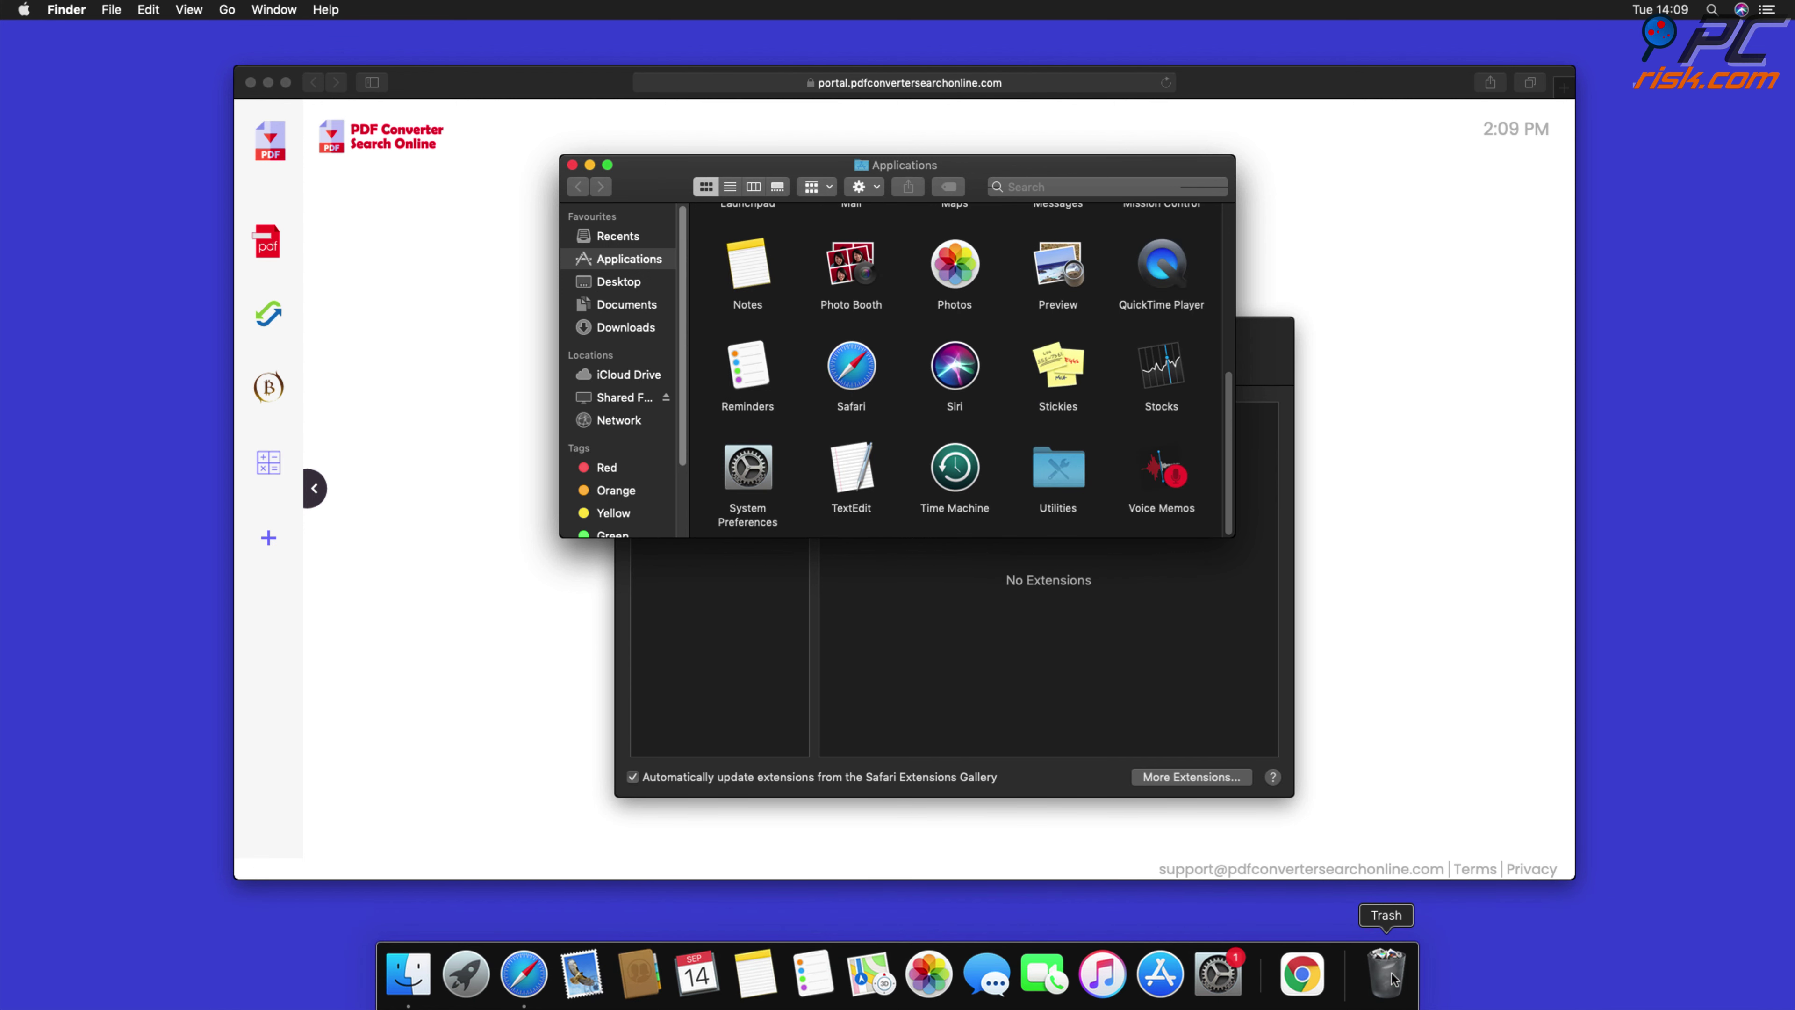
{"action": "left_click", "coordinate": [572, 166]}
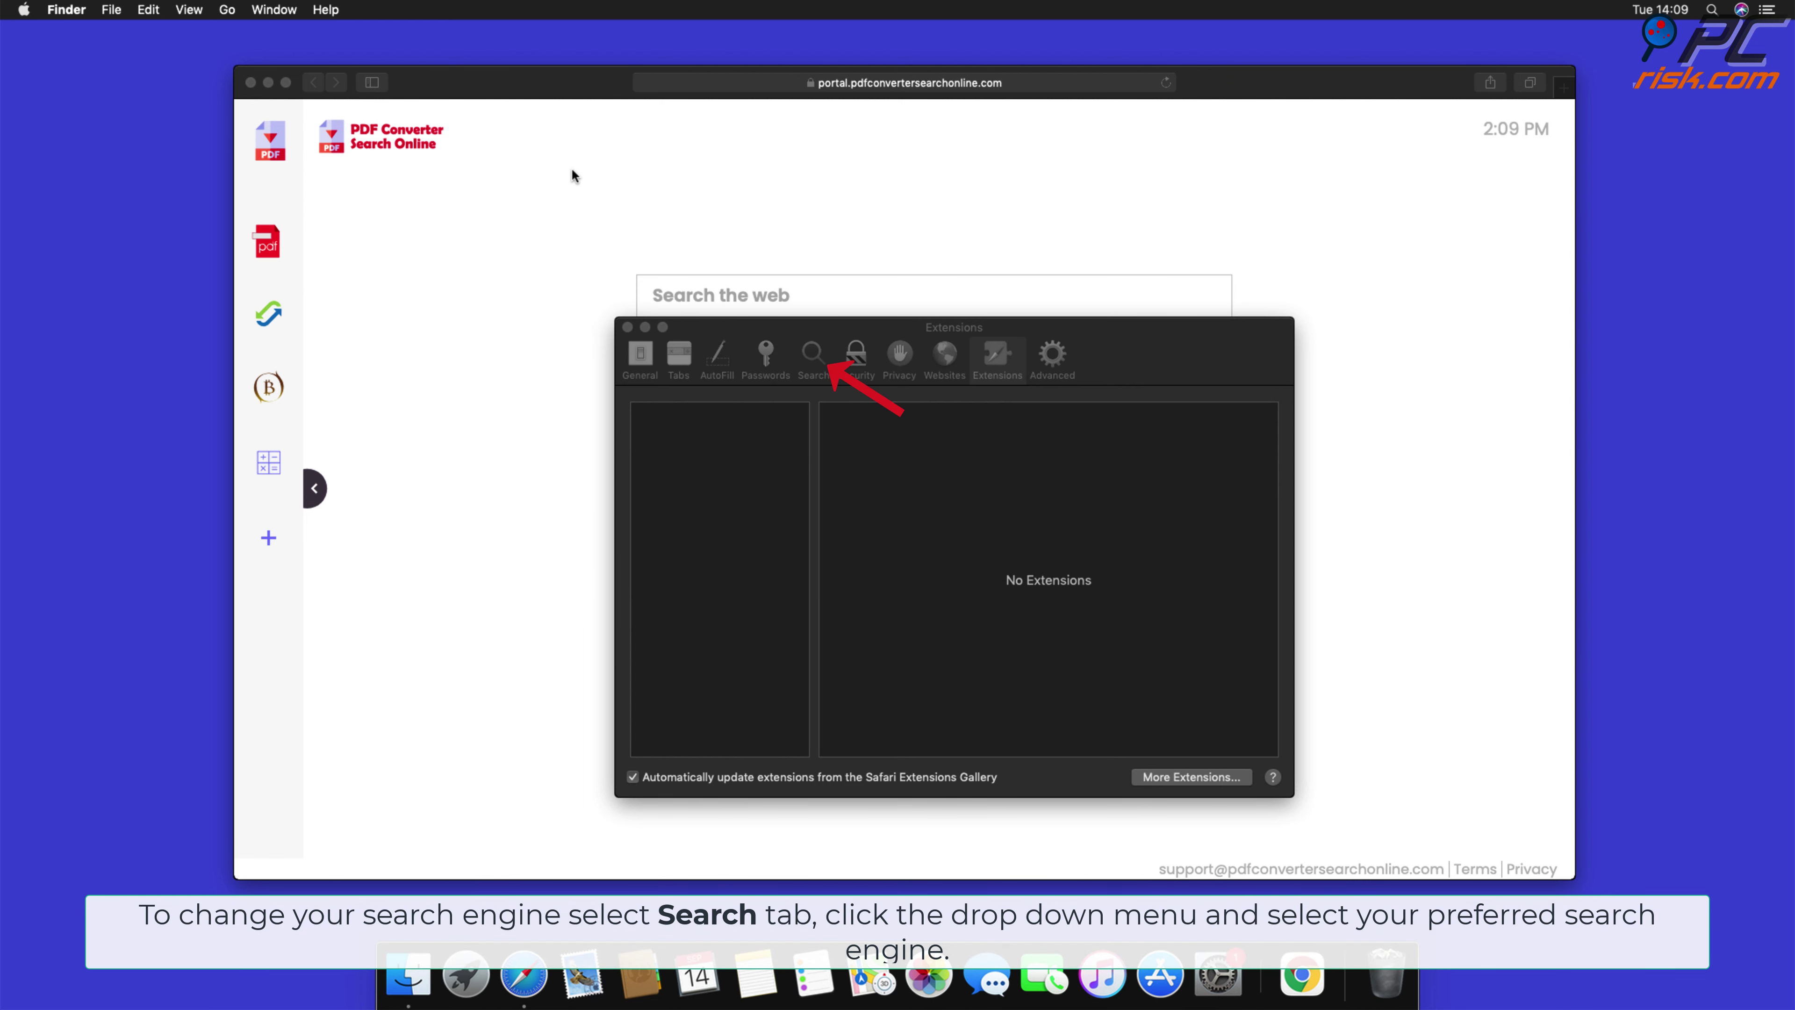
- Change Safari's search engine from Bing to Google in Search preferences
{"action": "left_click", "coordinate": [813, 361]}
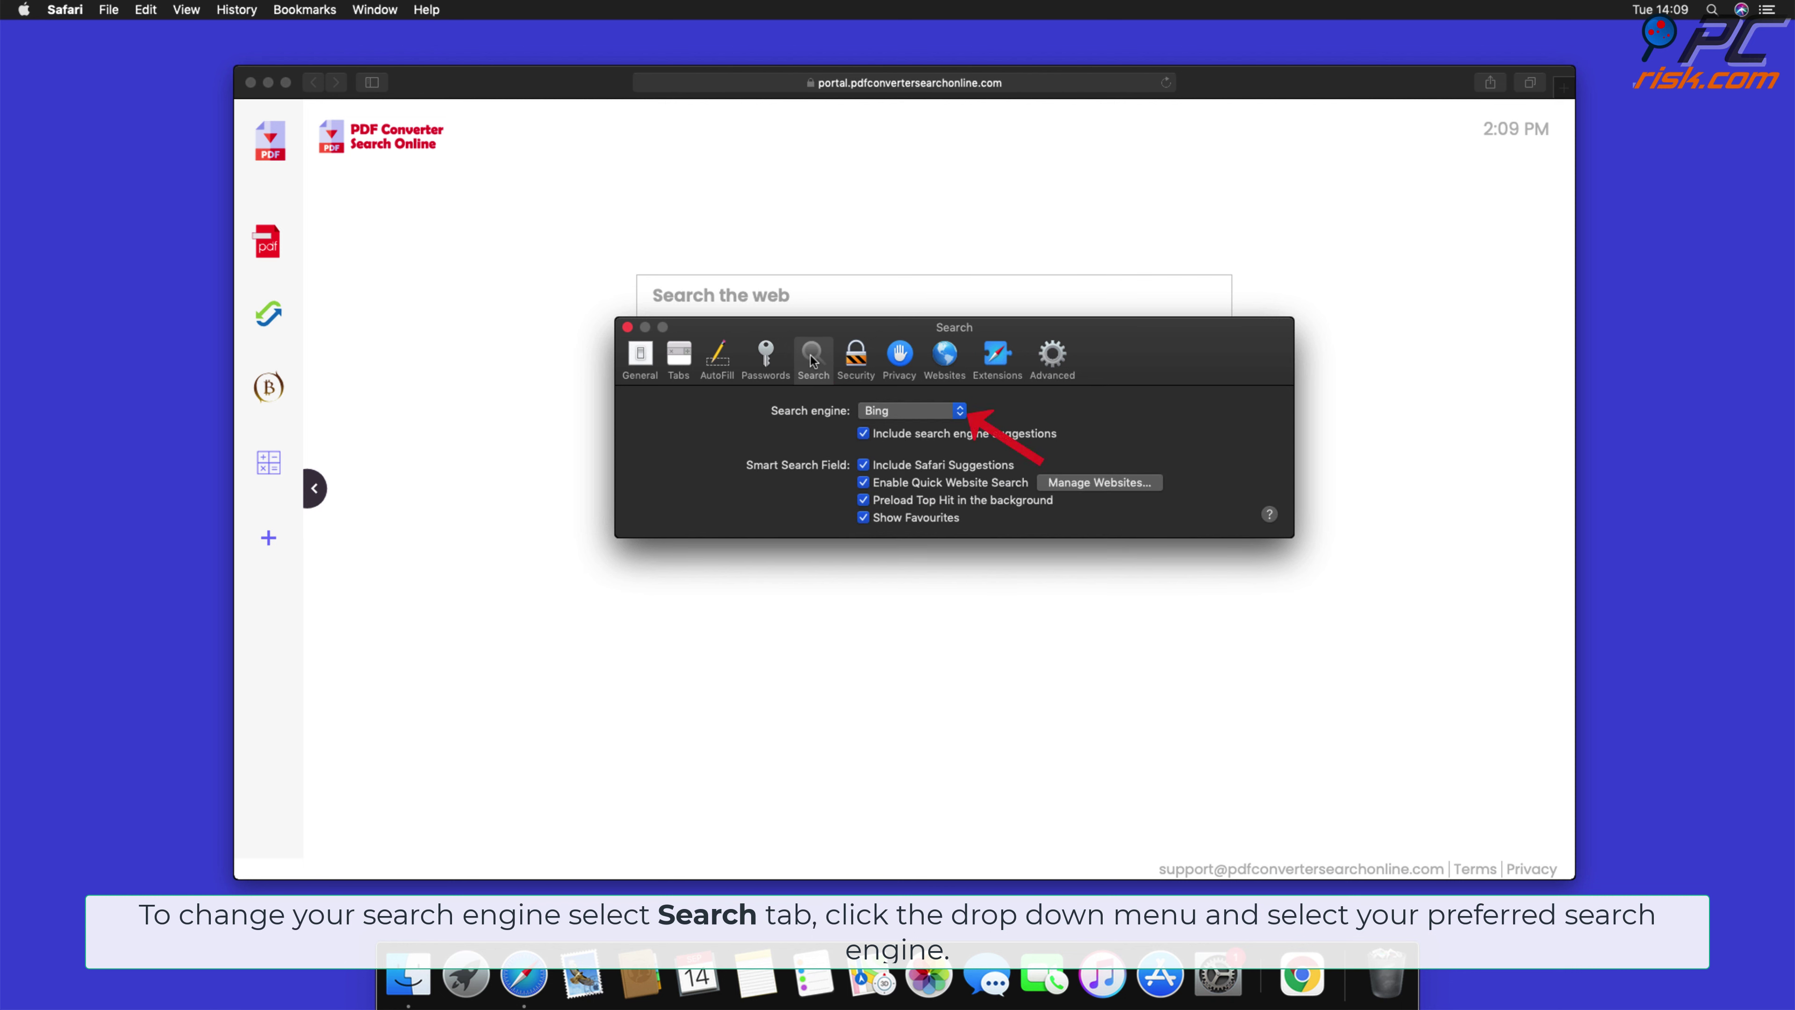
{"action": "left_click", "coordinate": [958, 408]}
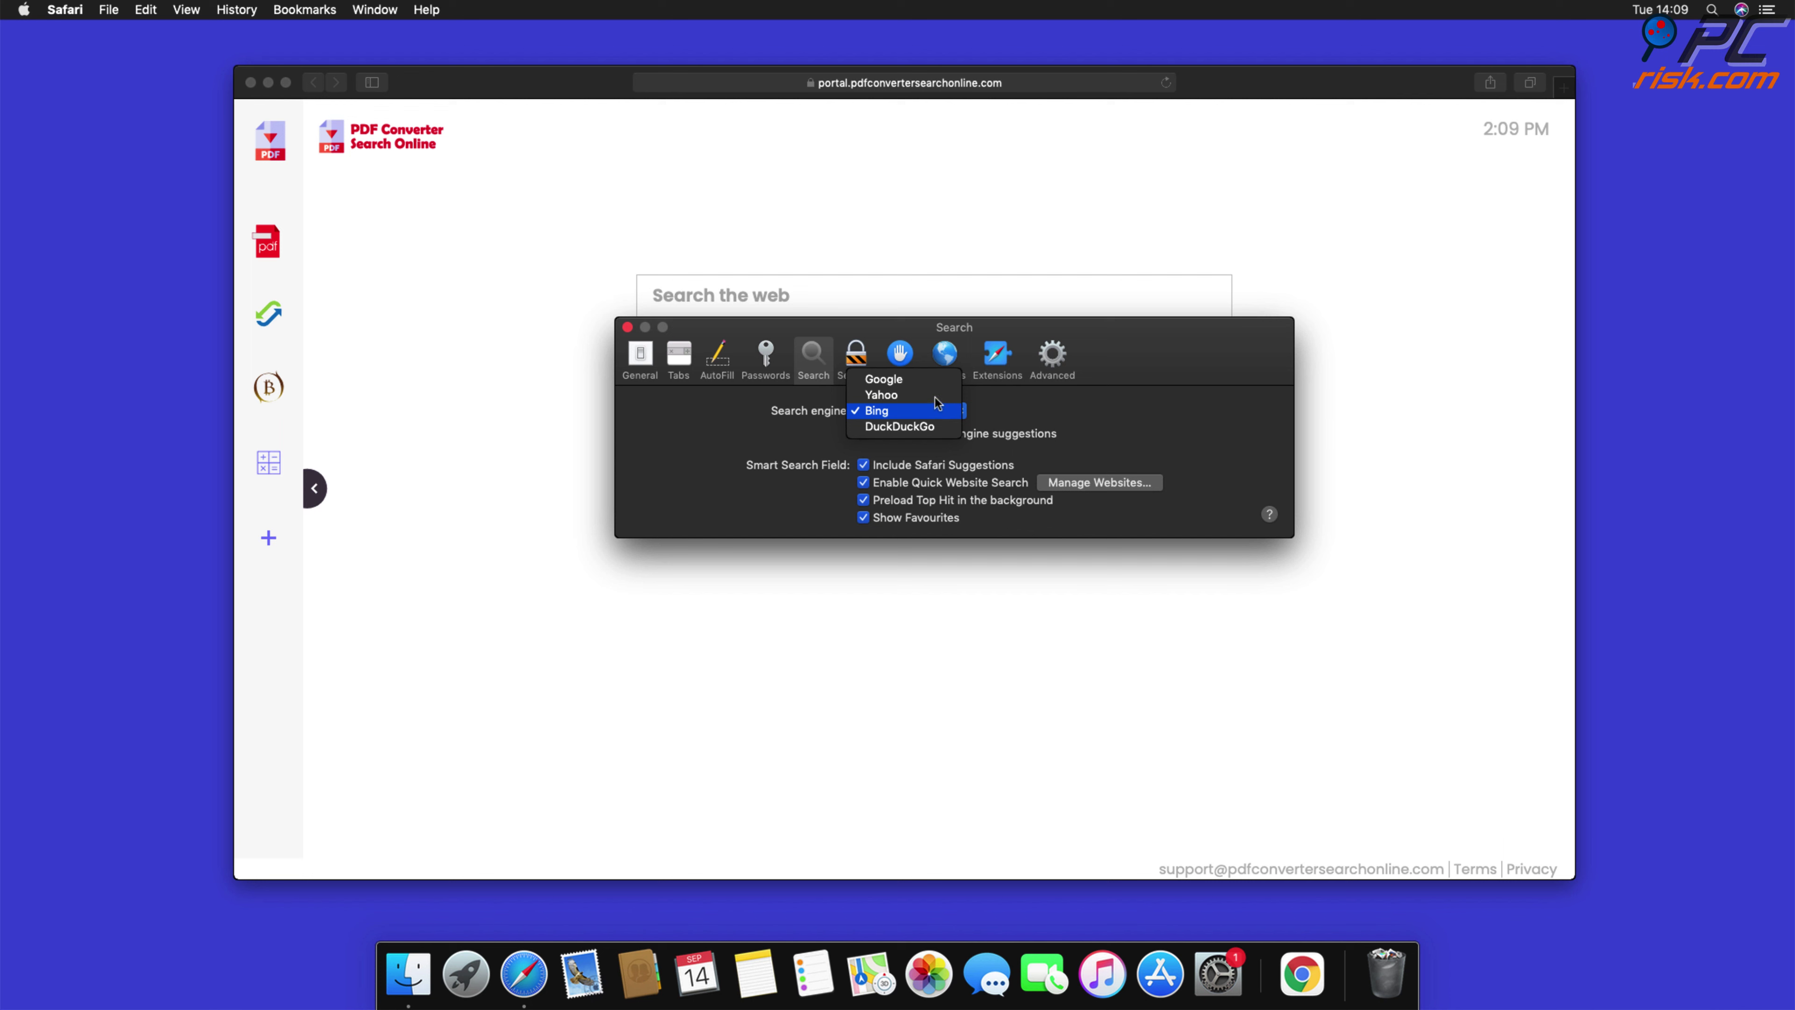
{"action": "left_click", "coordinate": [884, 380]}
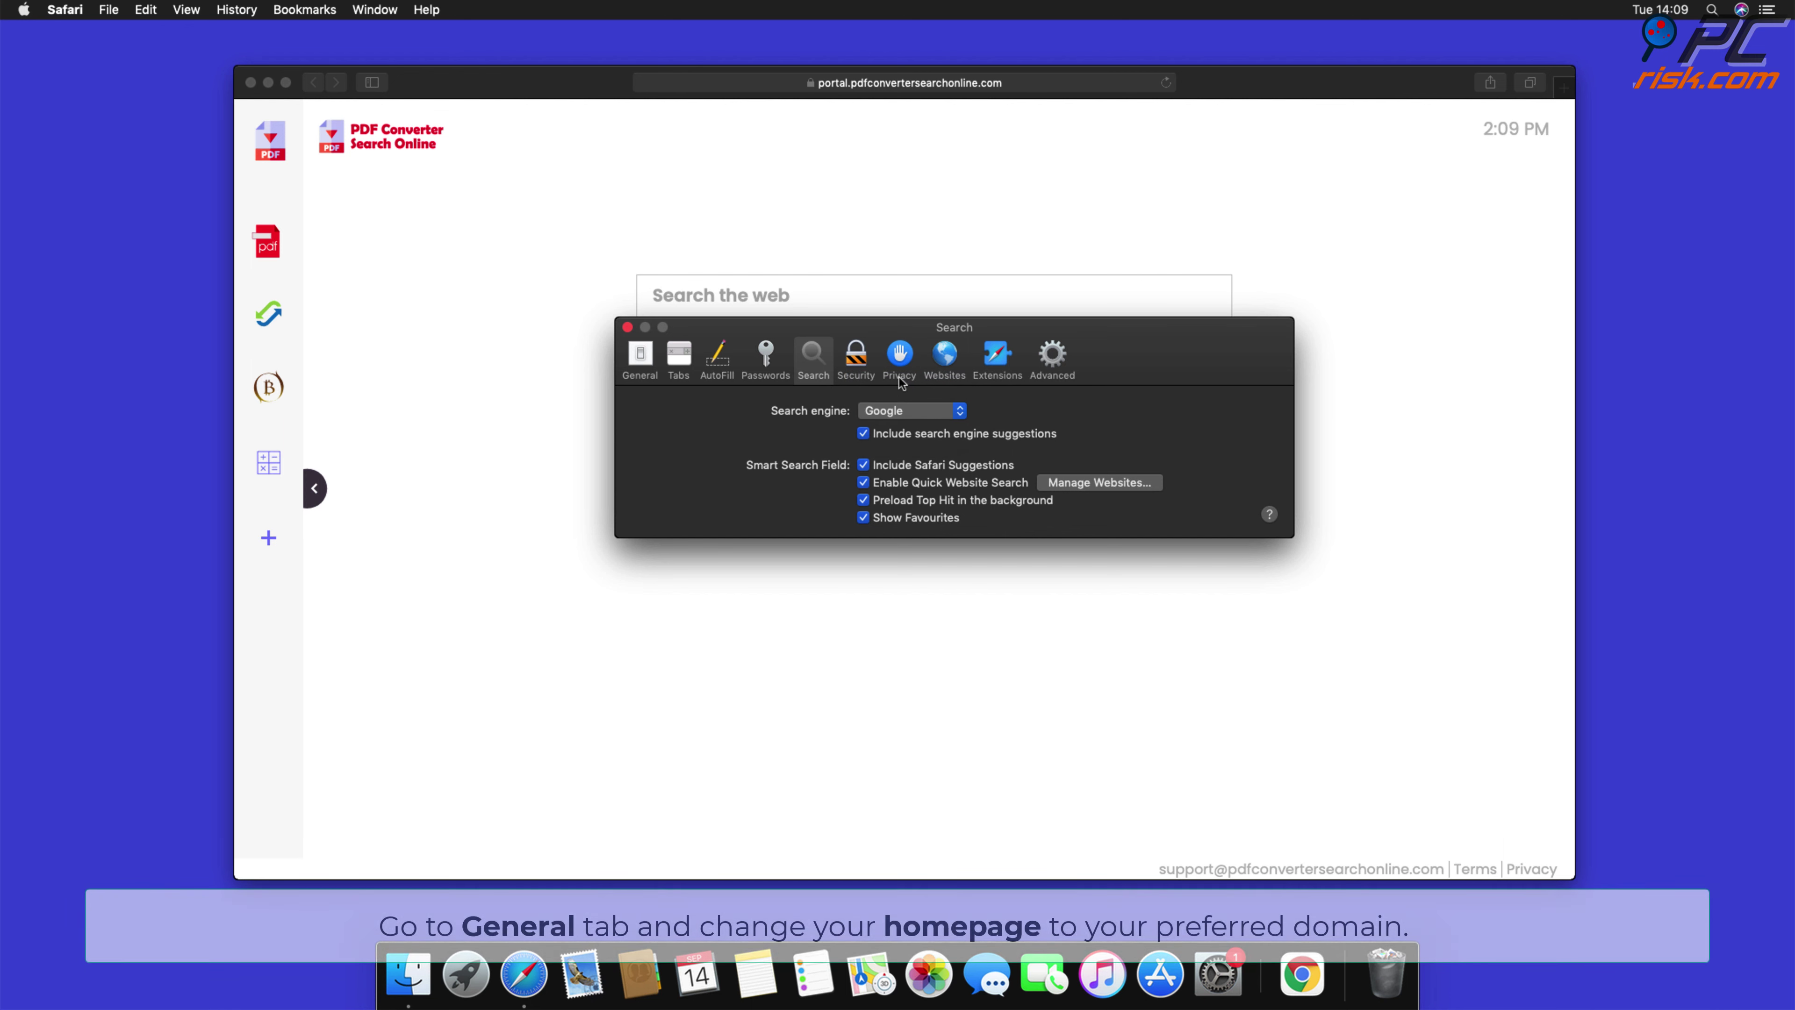
{"action": "left_click", "coordinate": [641, 354]}
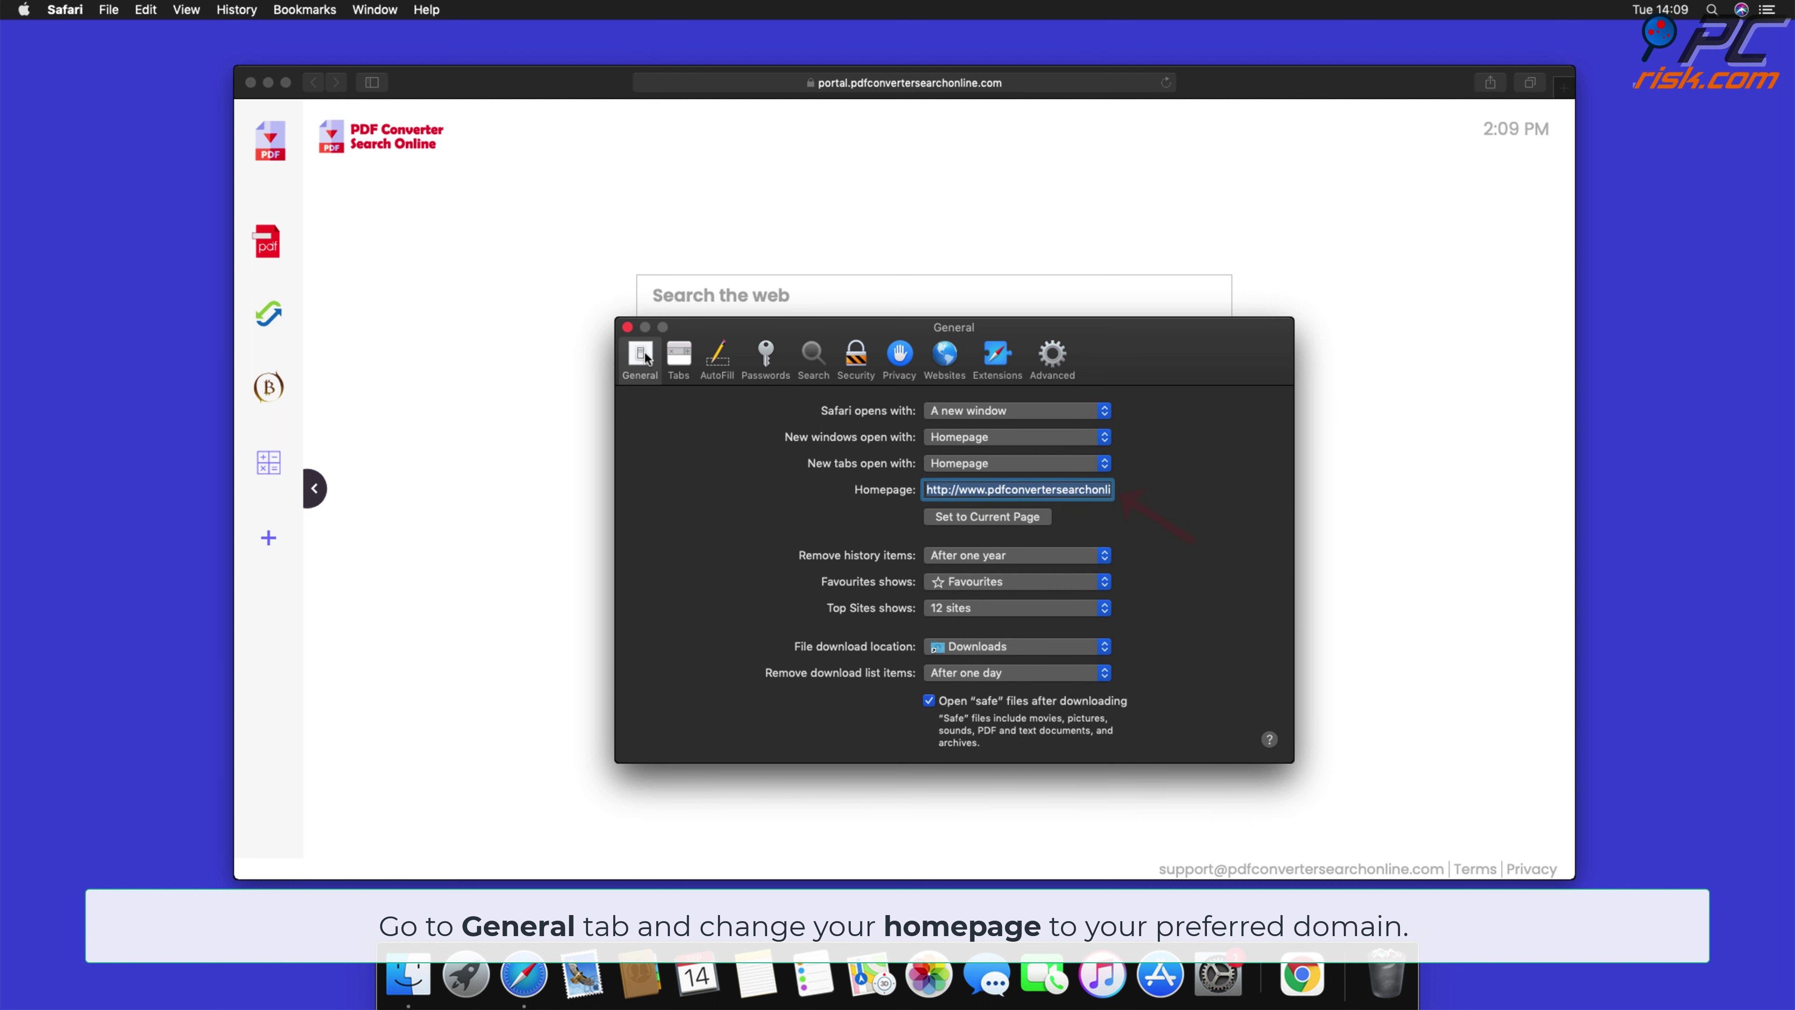
{"action": "left_click", "coordinate": [952, 493]}
{"action": "left_click_drag", "start_coordinate": [929, 490], "coordinate": [1238, 519]}
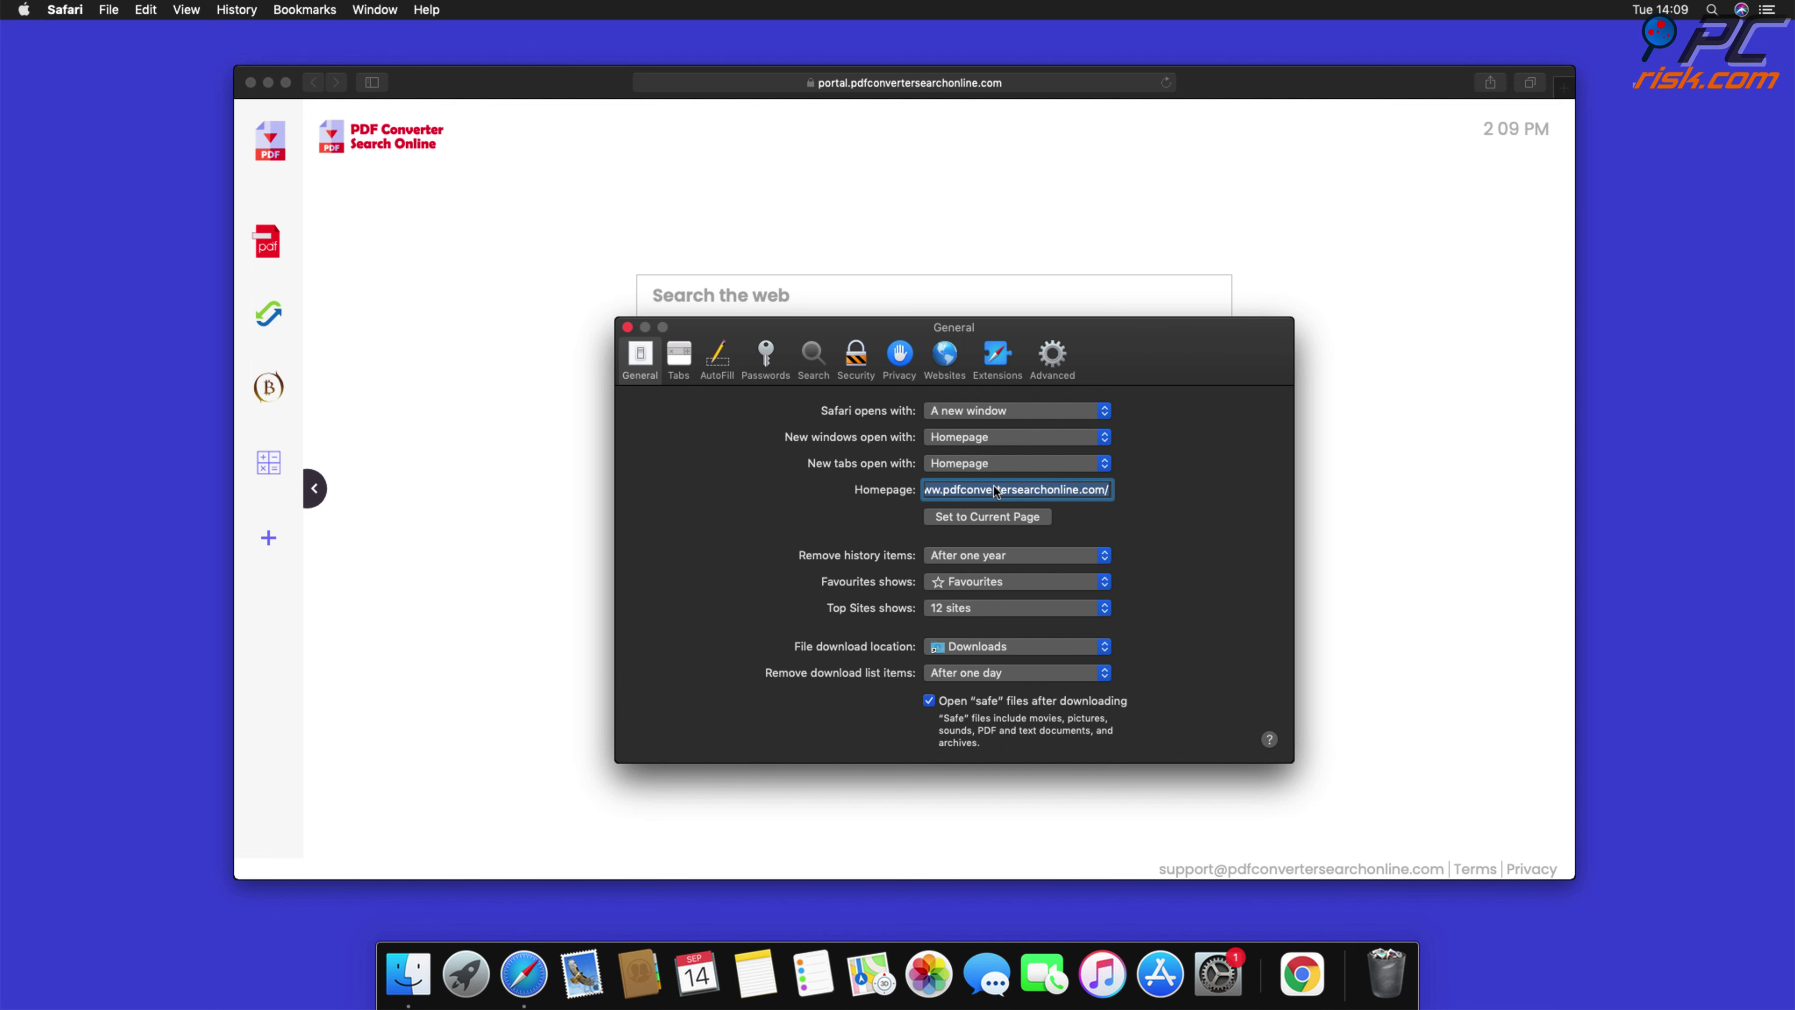
{"action": "key", "text": "BackSpace"}
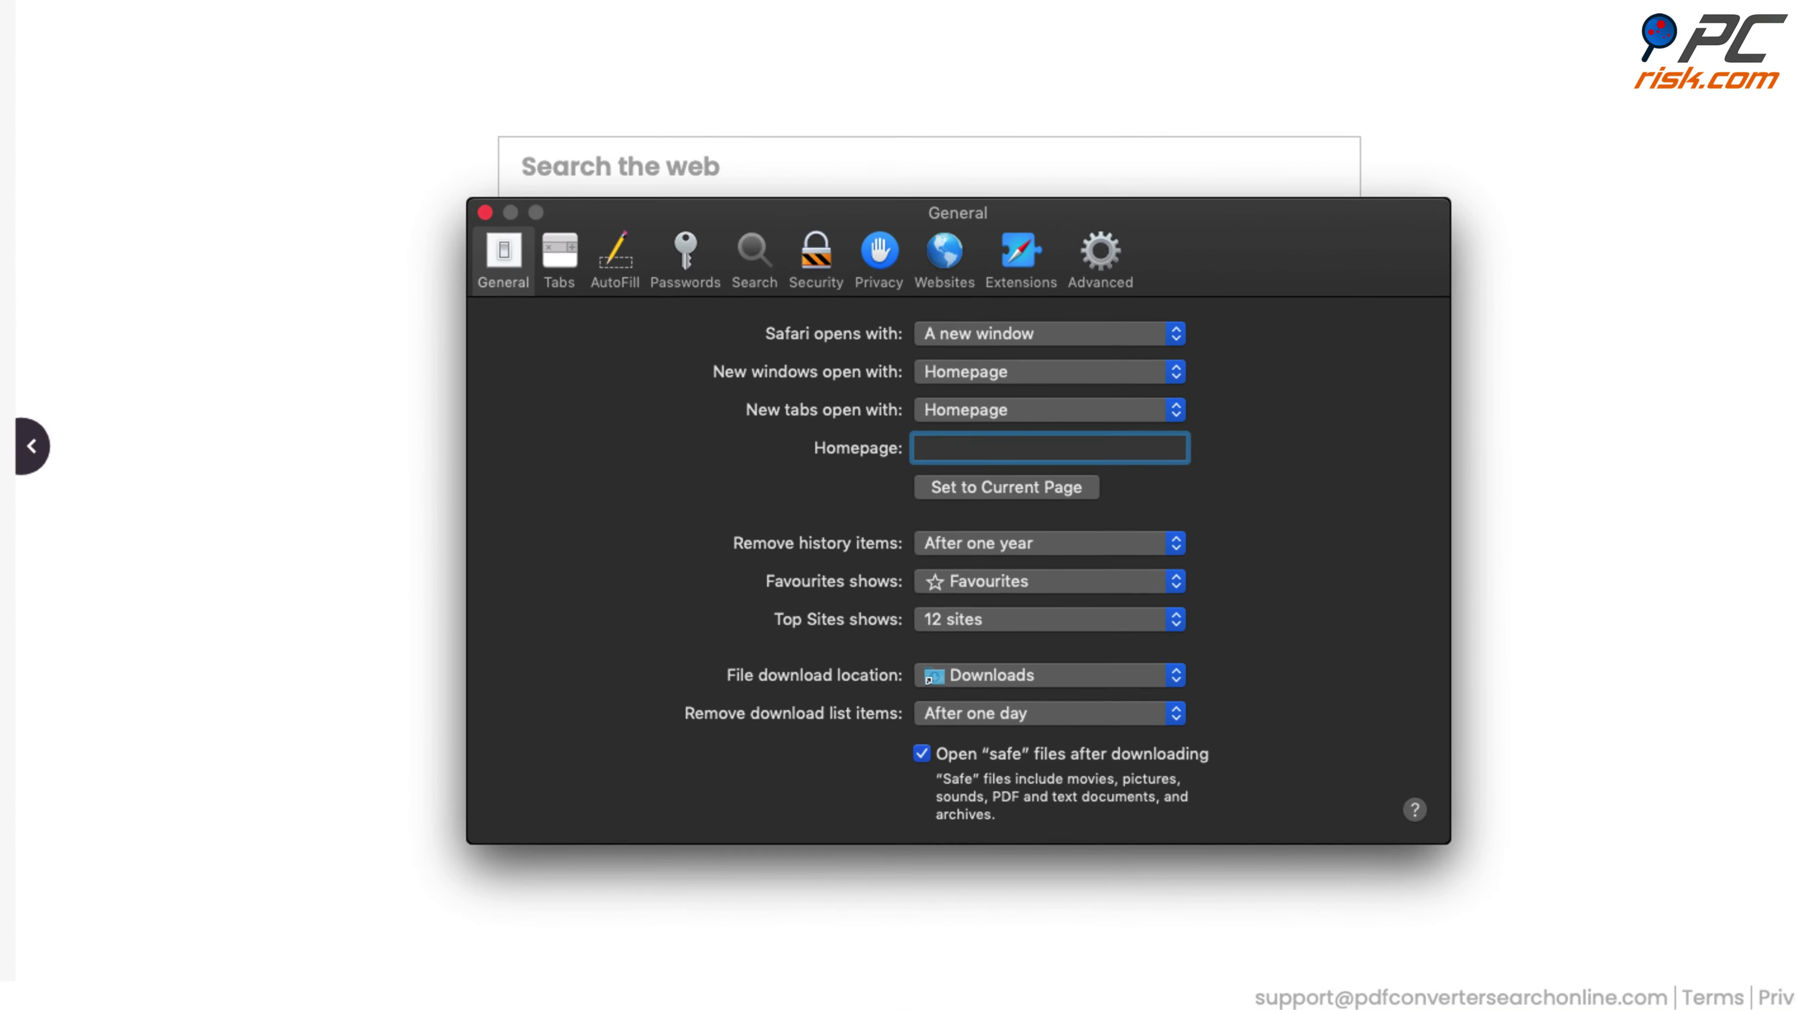
{"action": "type", "text": "www.google.com"}
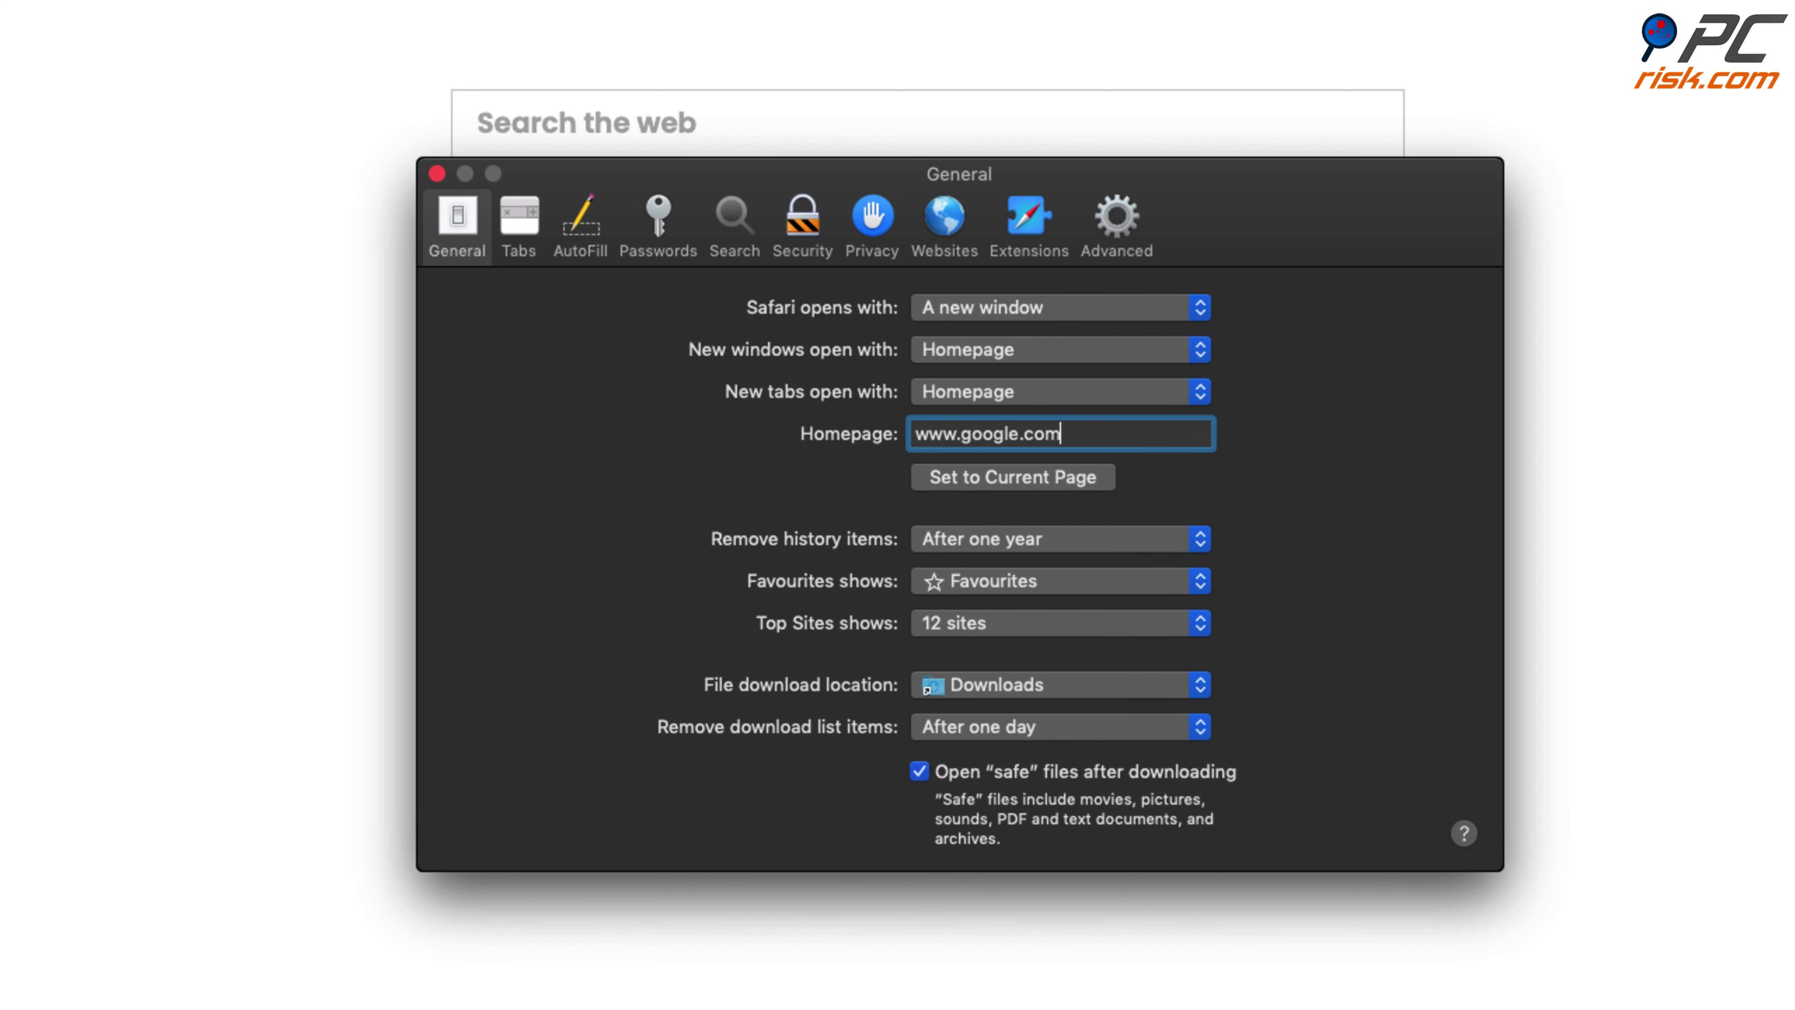
{"action": "key", "text": "Return"}
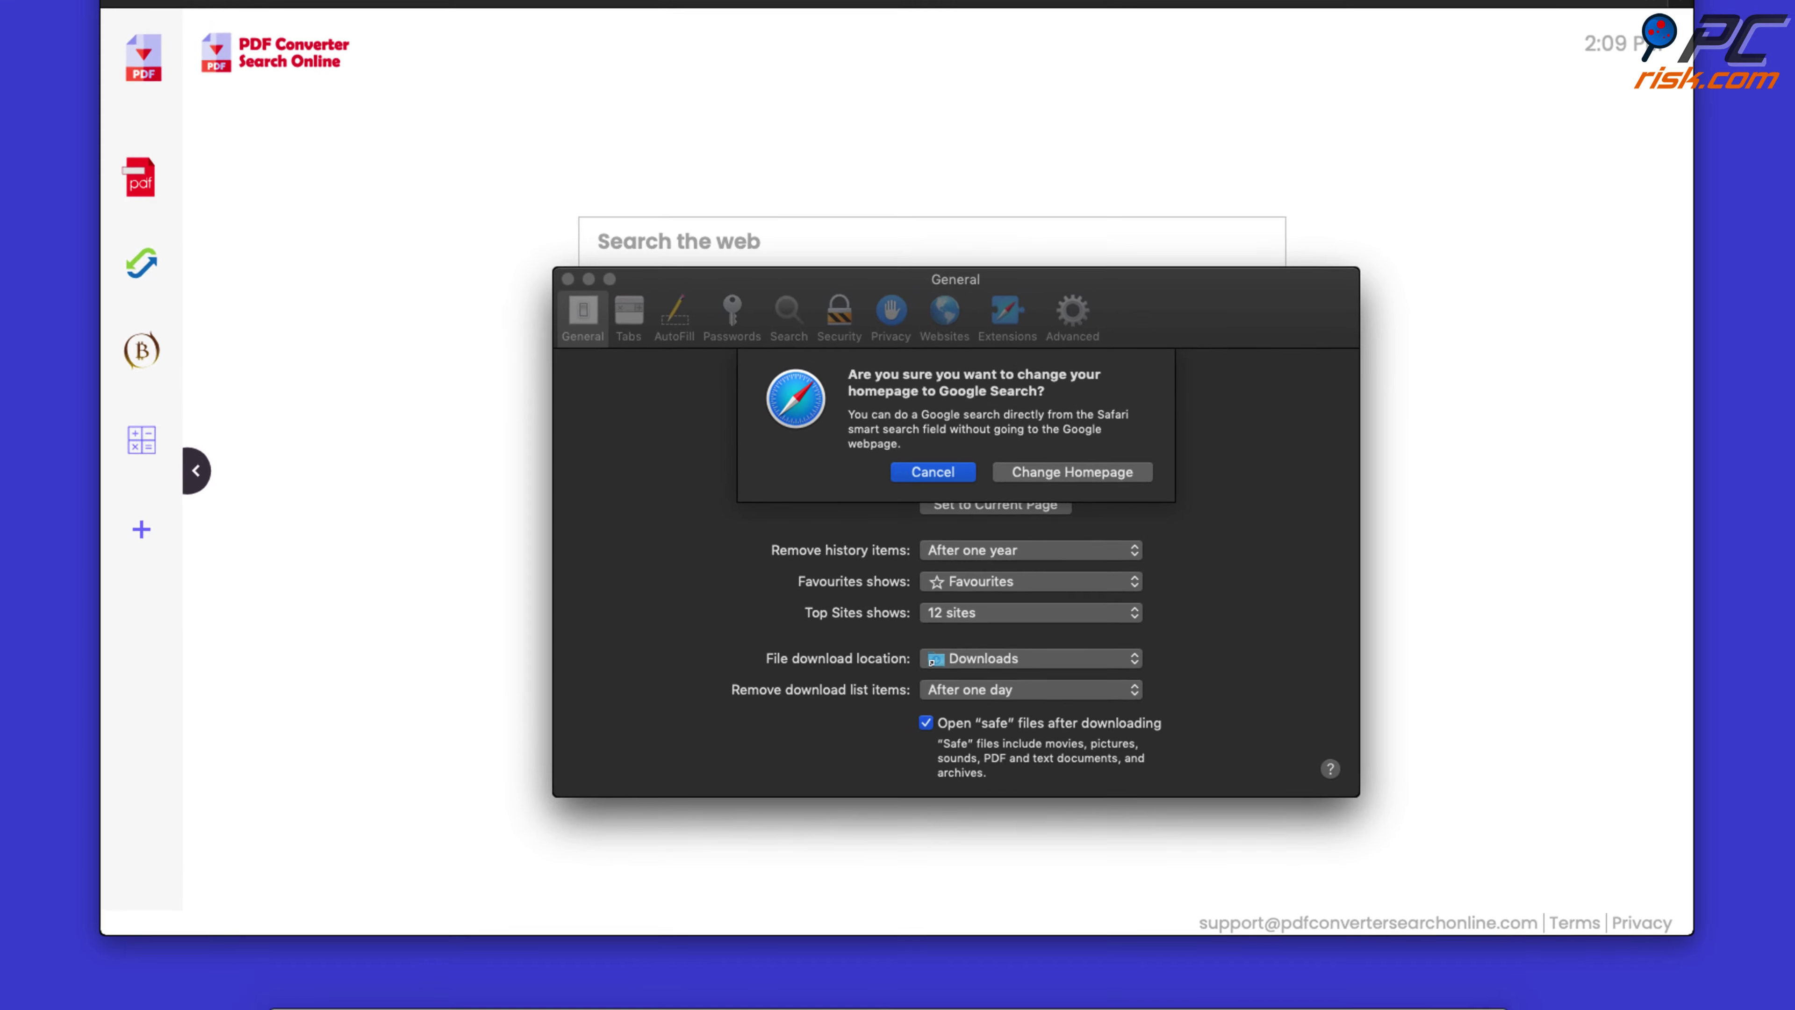
{"action": "left_click", "coordinate": [1110, 472]}
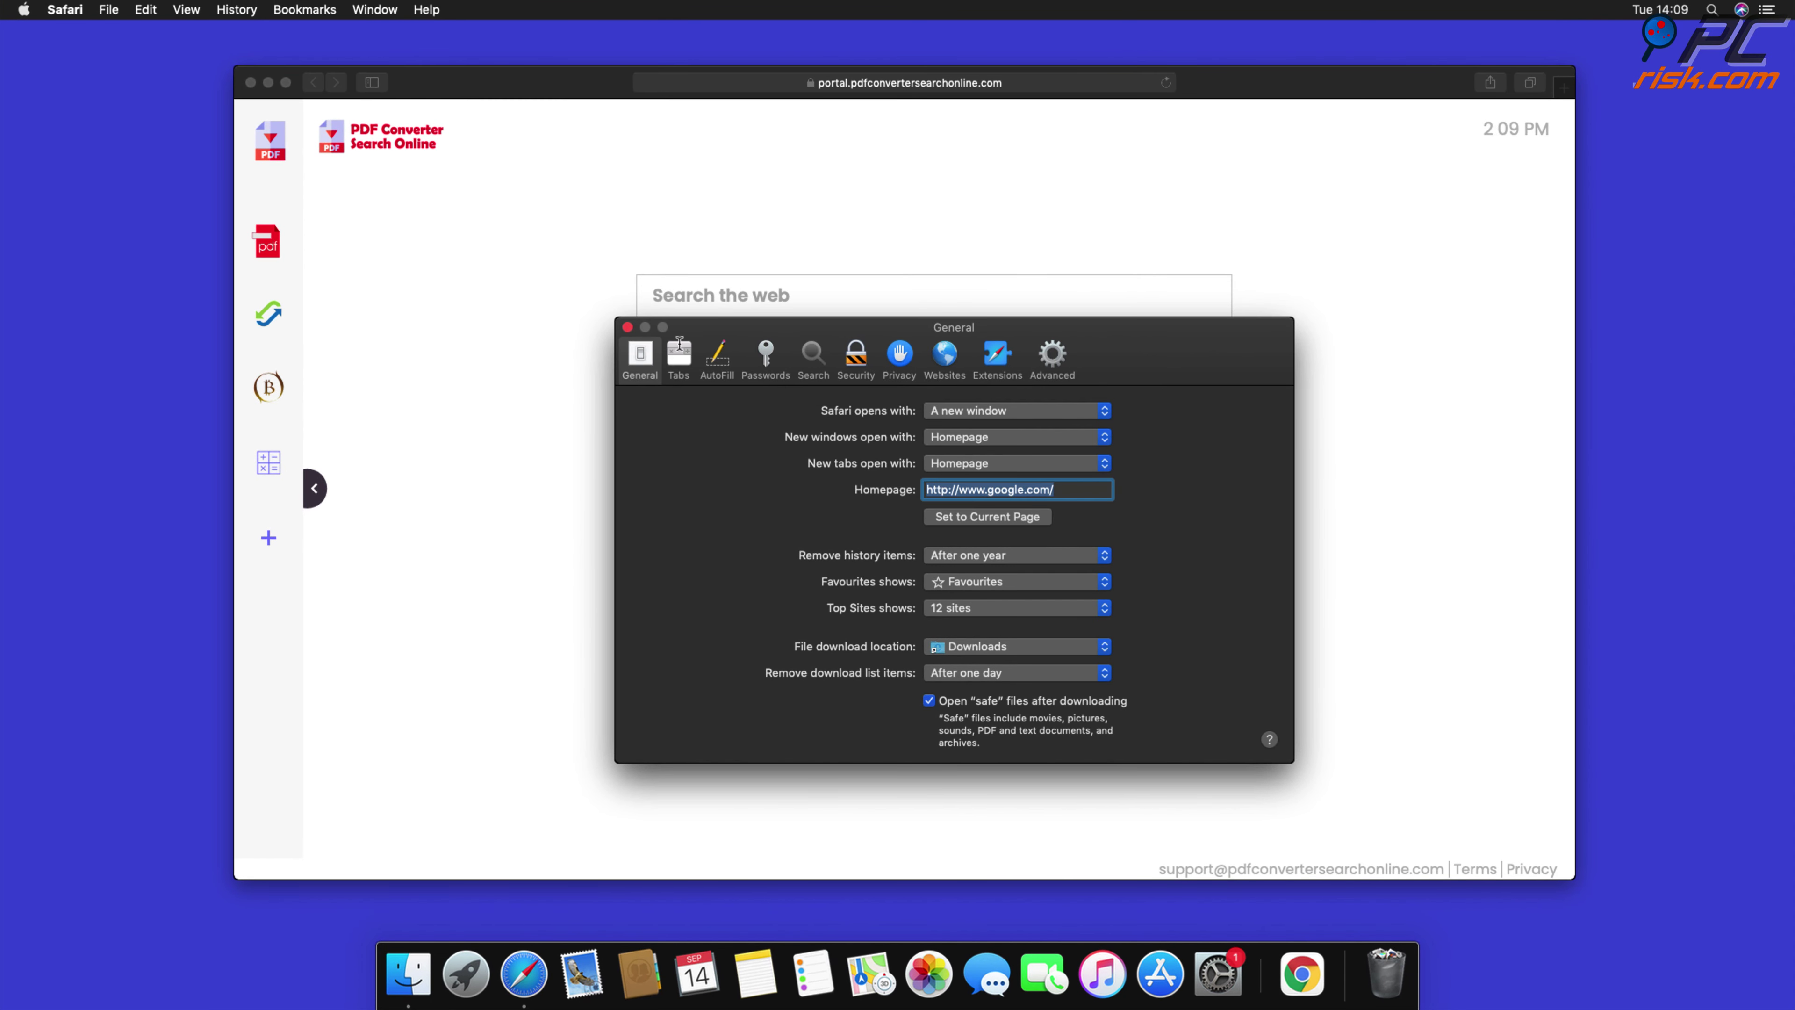
{"action": "left_click", "coordinate": [627, 327]}
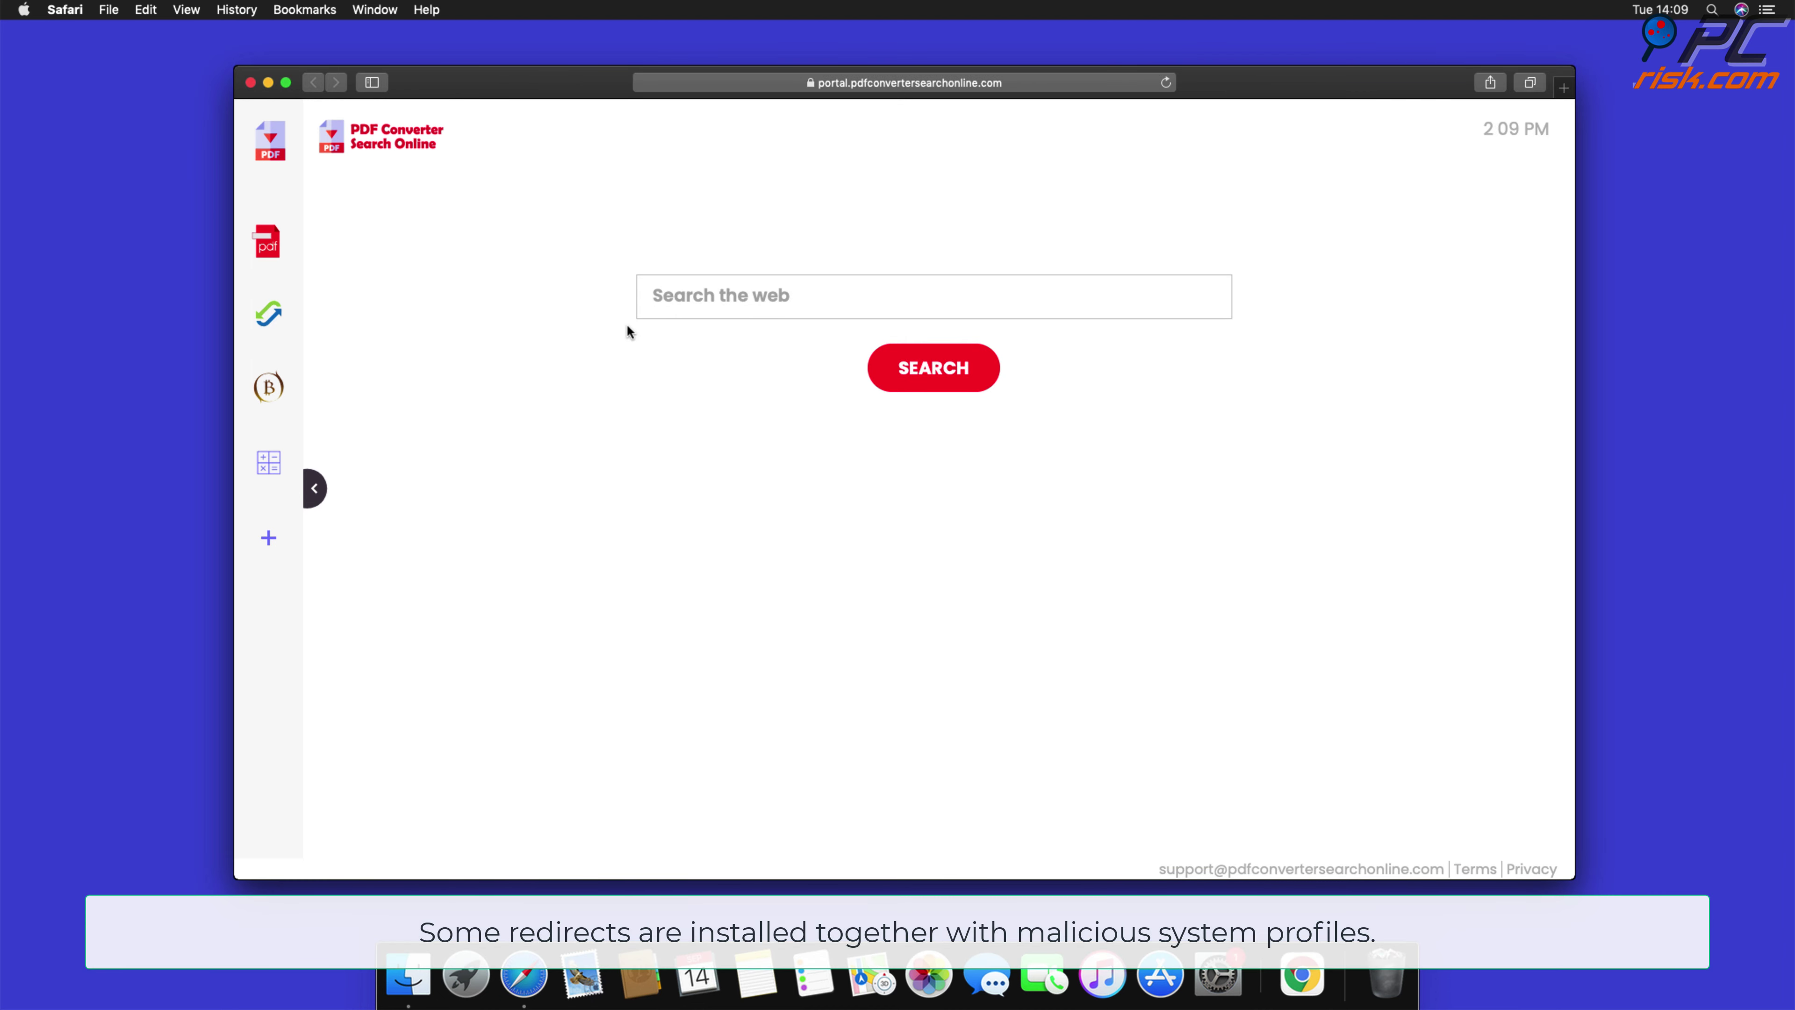
- Close the Safari browser window
{"action": "left_click", "coordinate": [250, 82]}
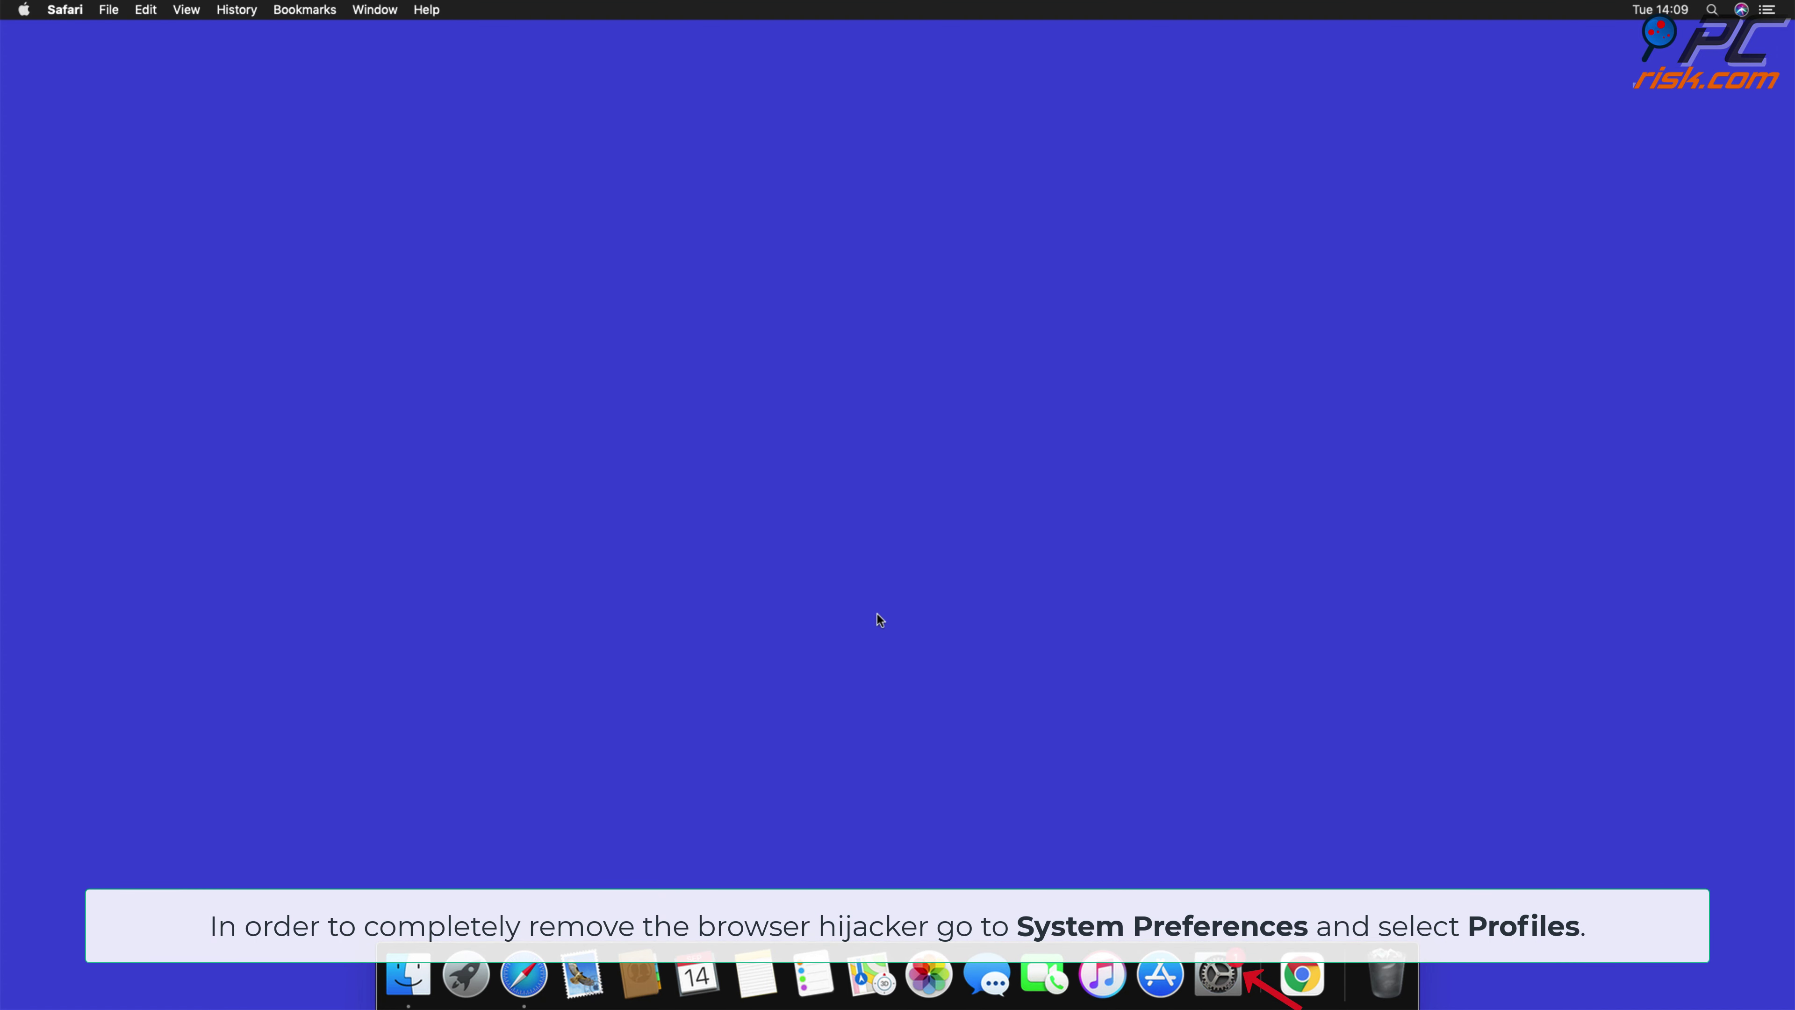
- Remove both TEST PROFILE configuration profiles in System Preferences > Profiles
{"action": "left_click", "coordinate": [1213, 975]}
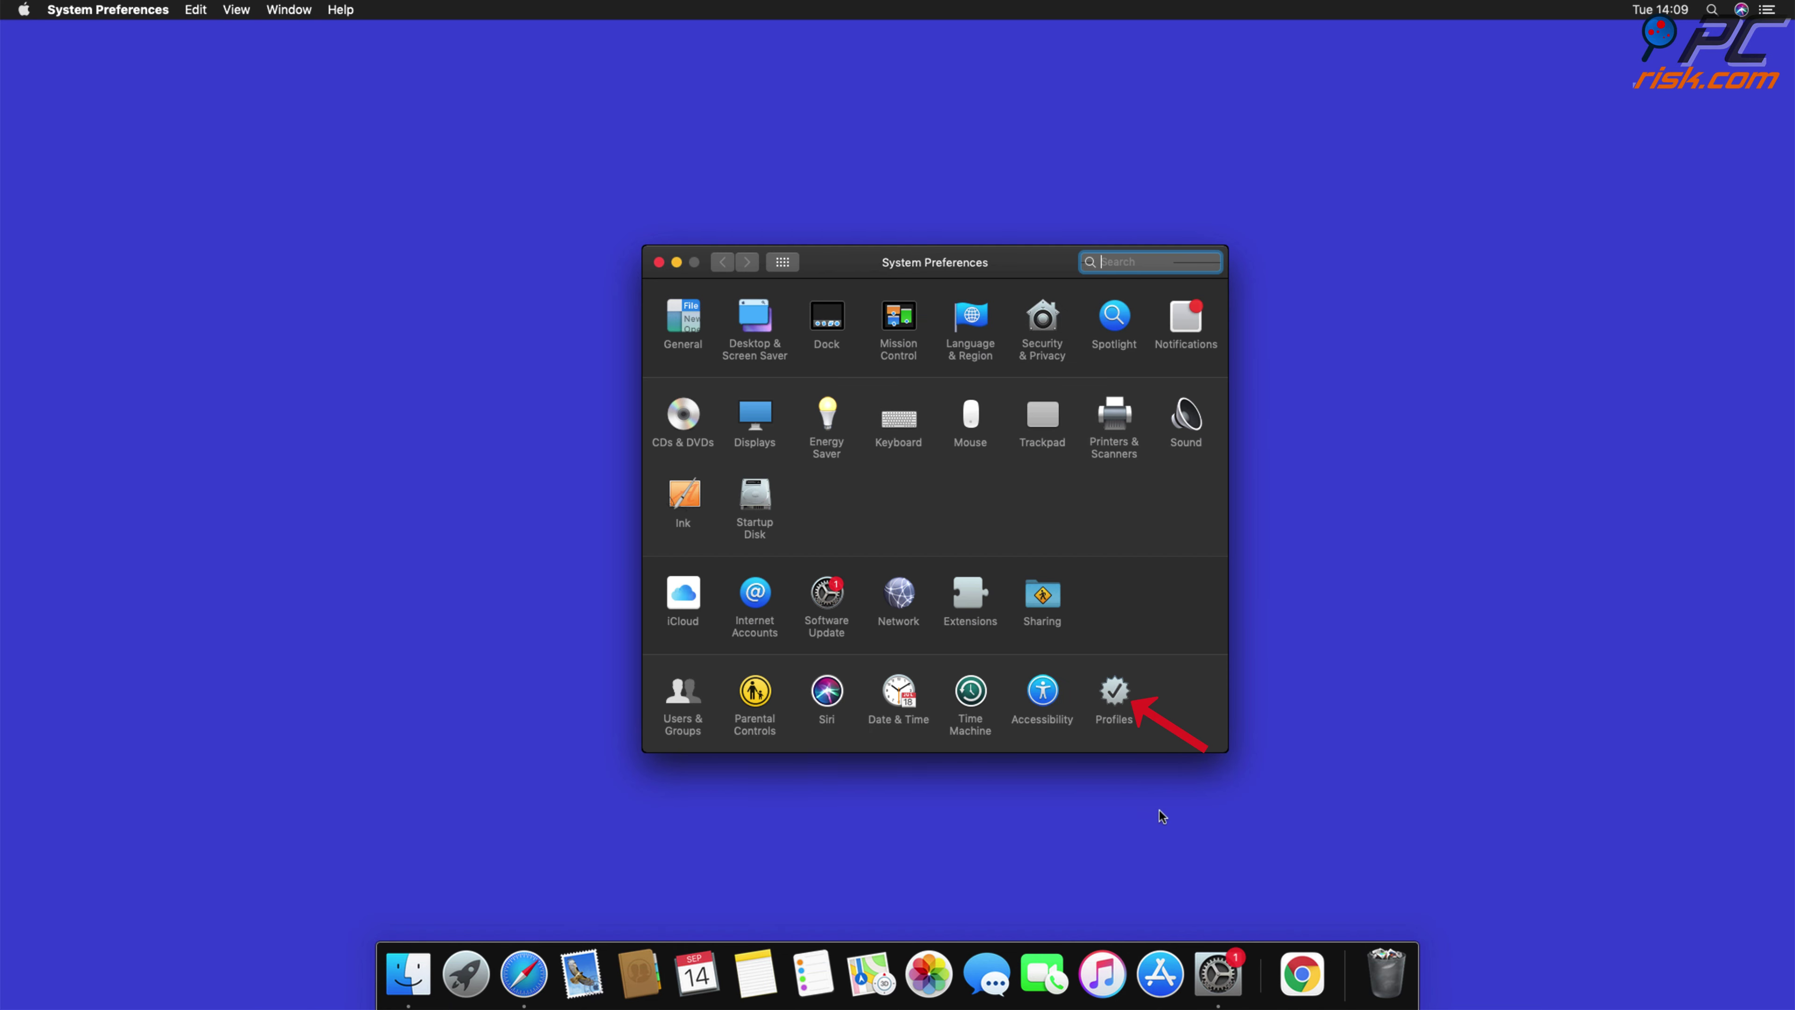
{"action": "left_click", "coordinate": [1111, 714]}
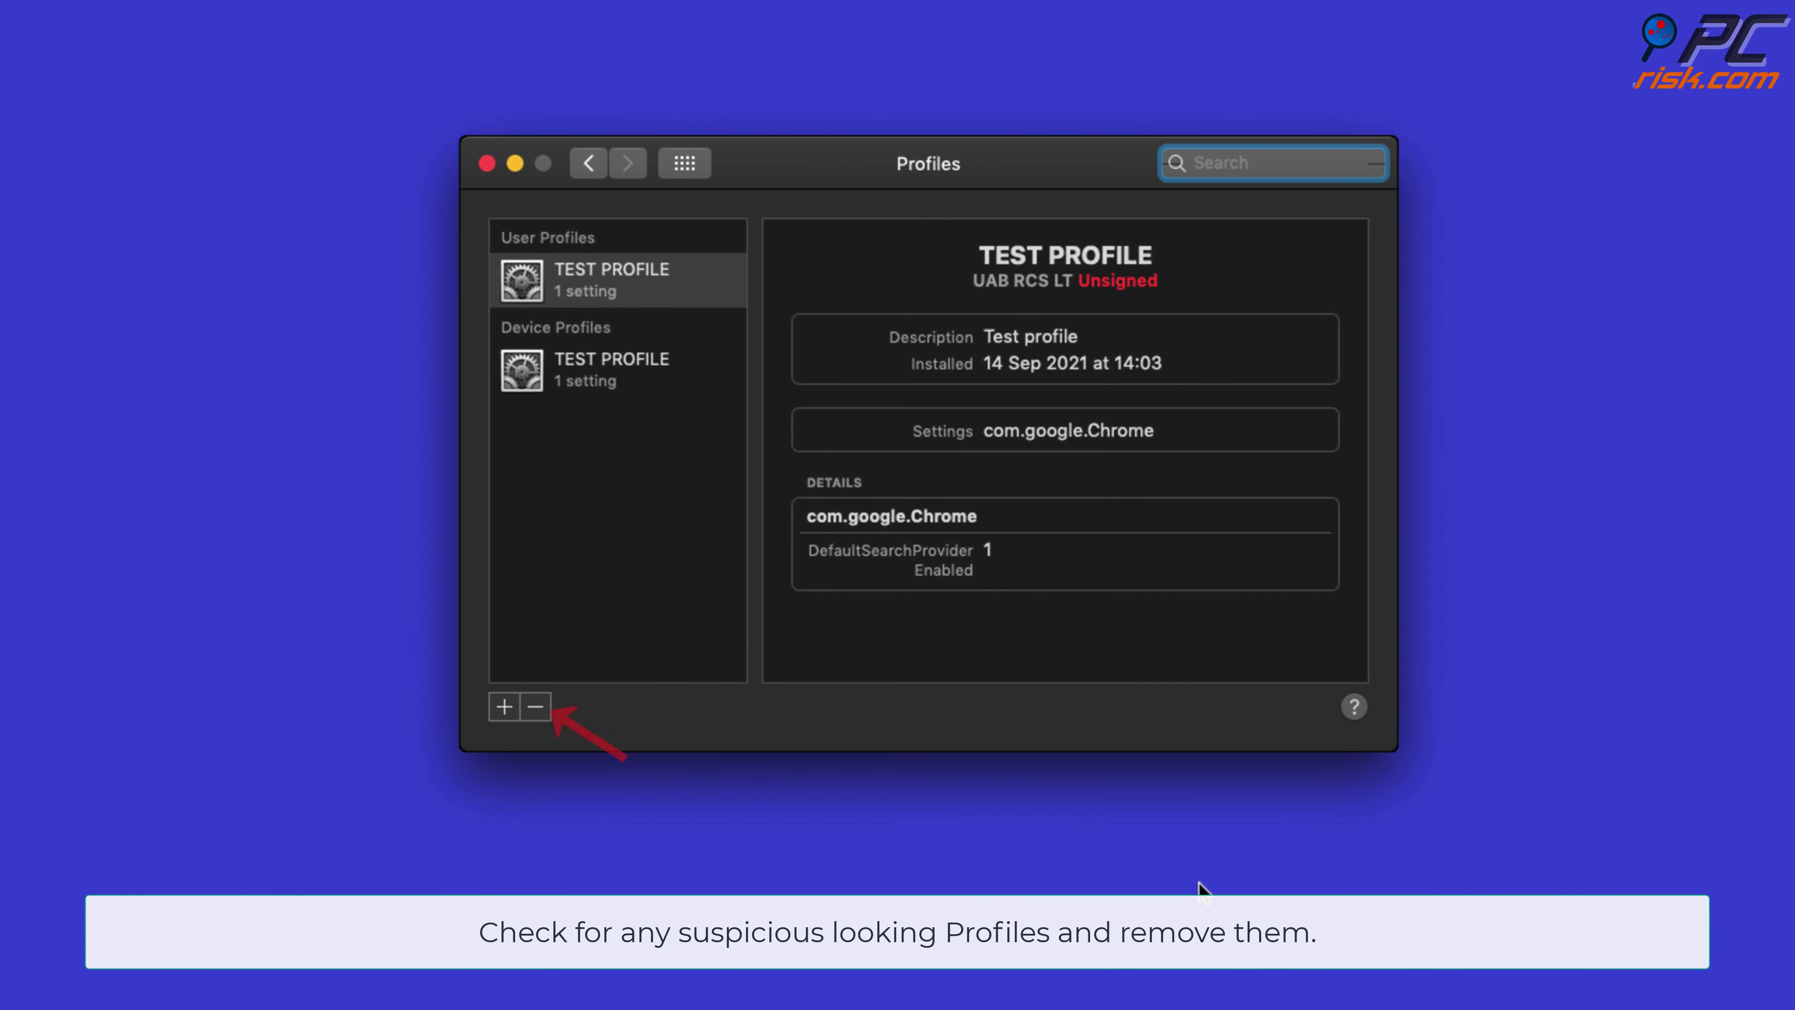
{"action": "left_click", "coordinate": [534, 709]}
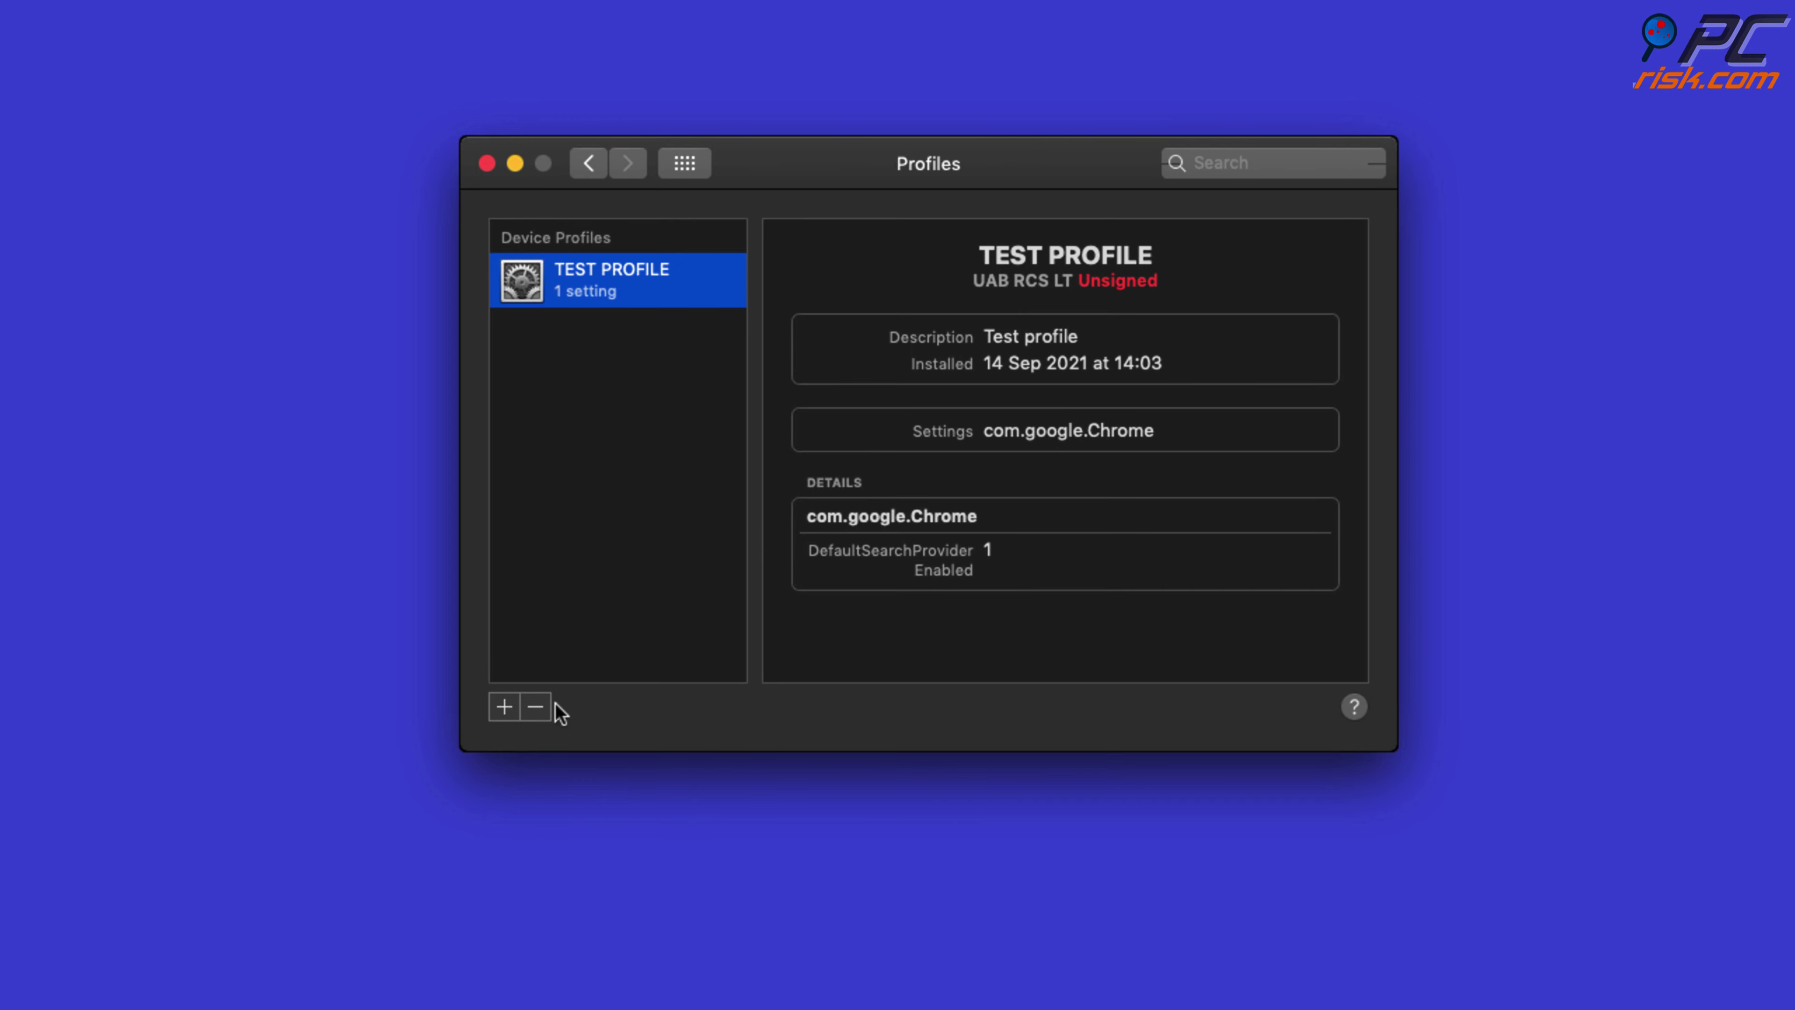
{"action": "left_click", "coordinate": [536, 707]}
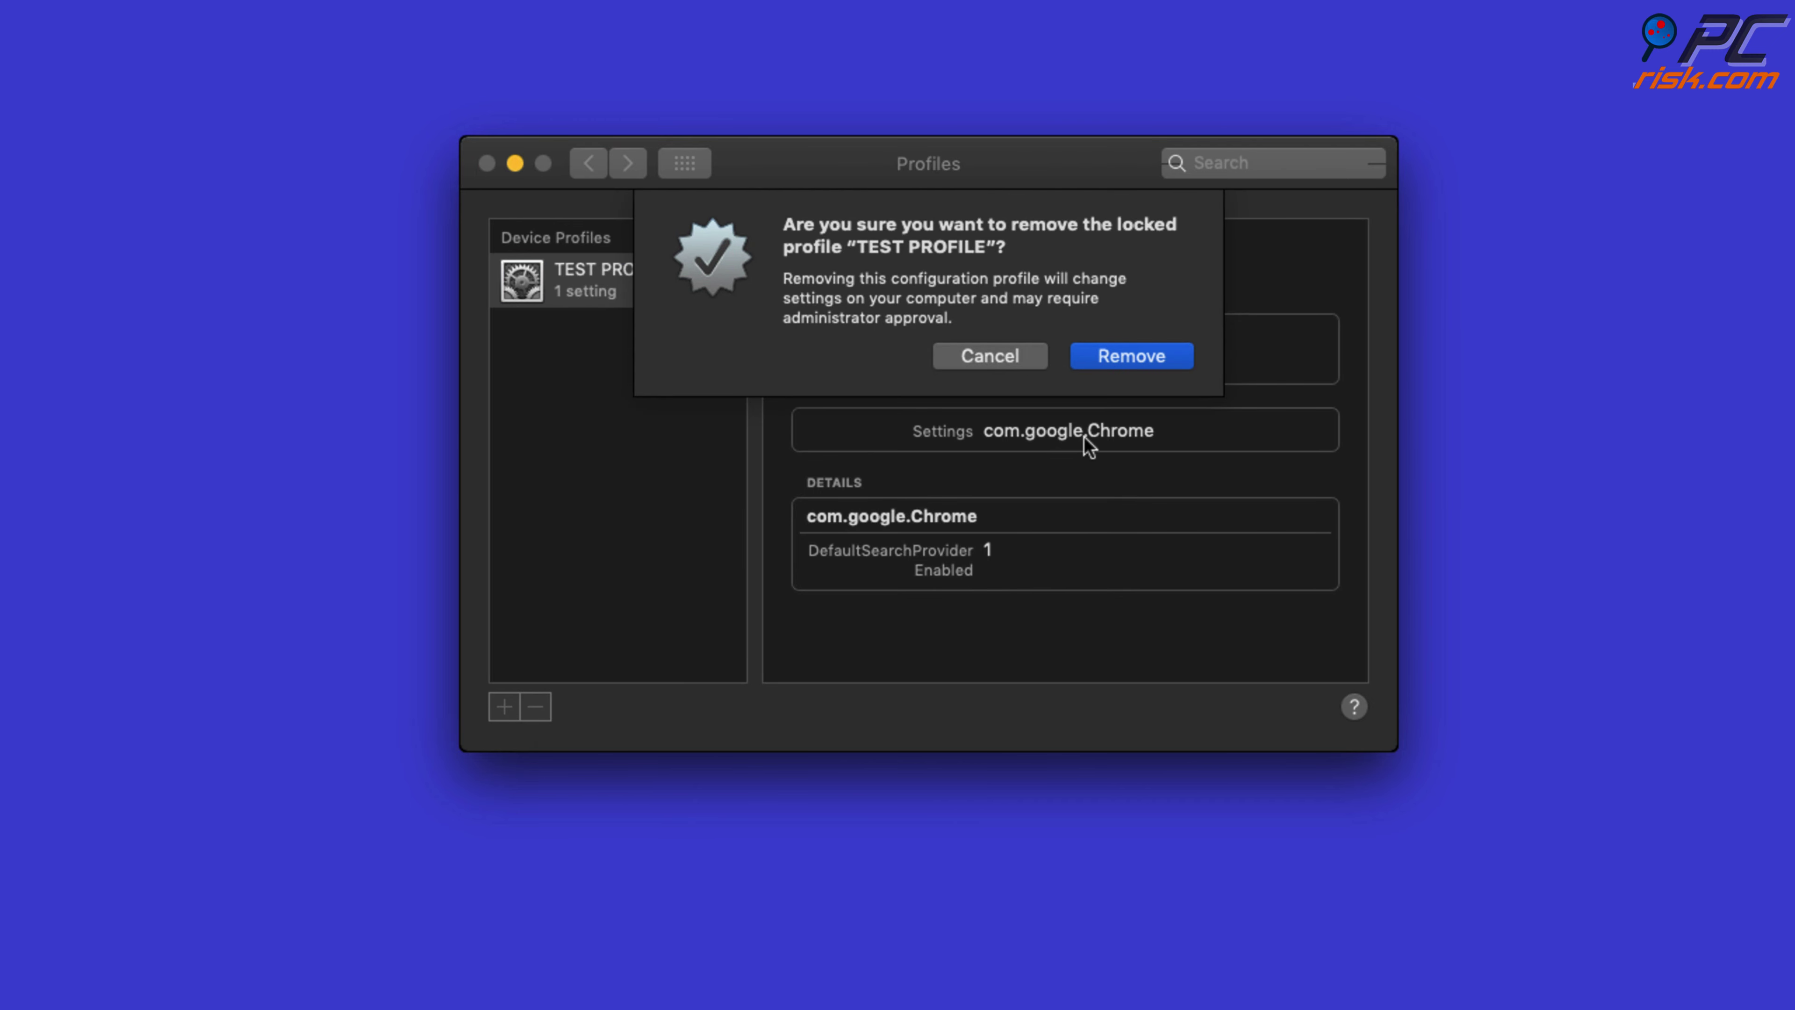
{"action": "left_click", "coordinate": [1121, 359]}
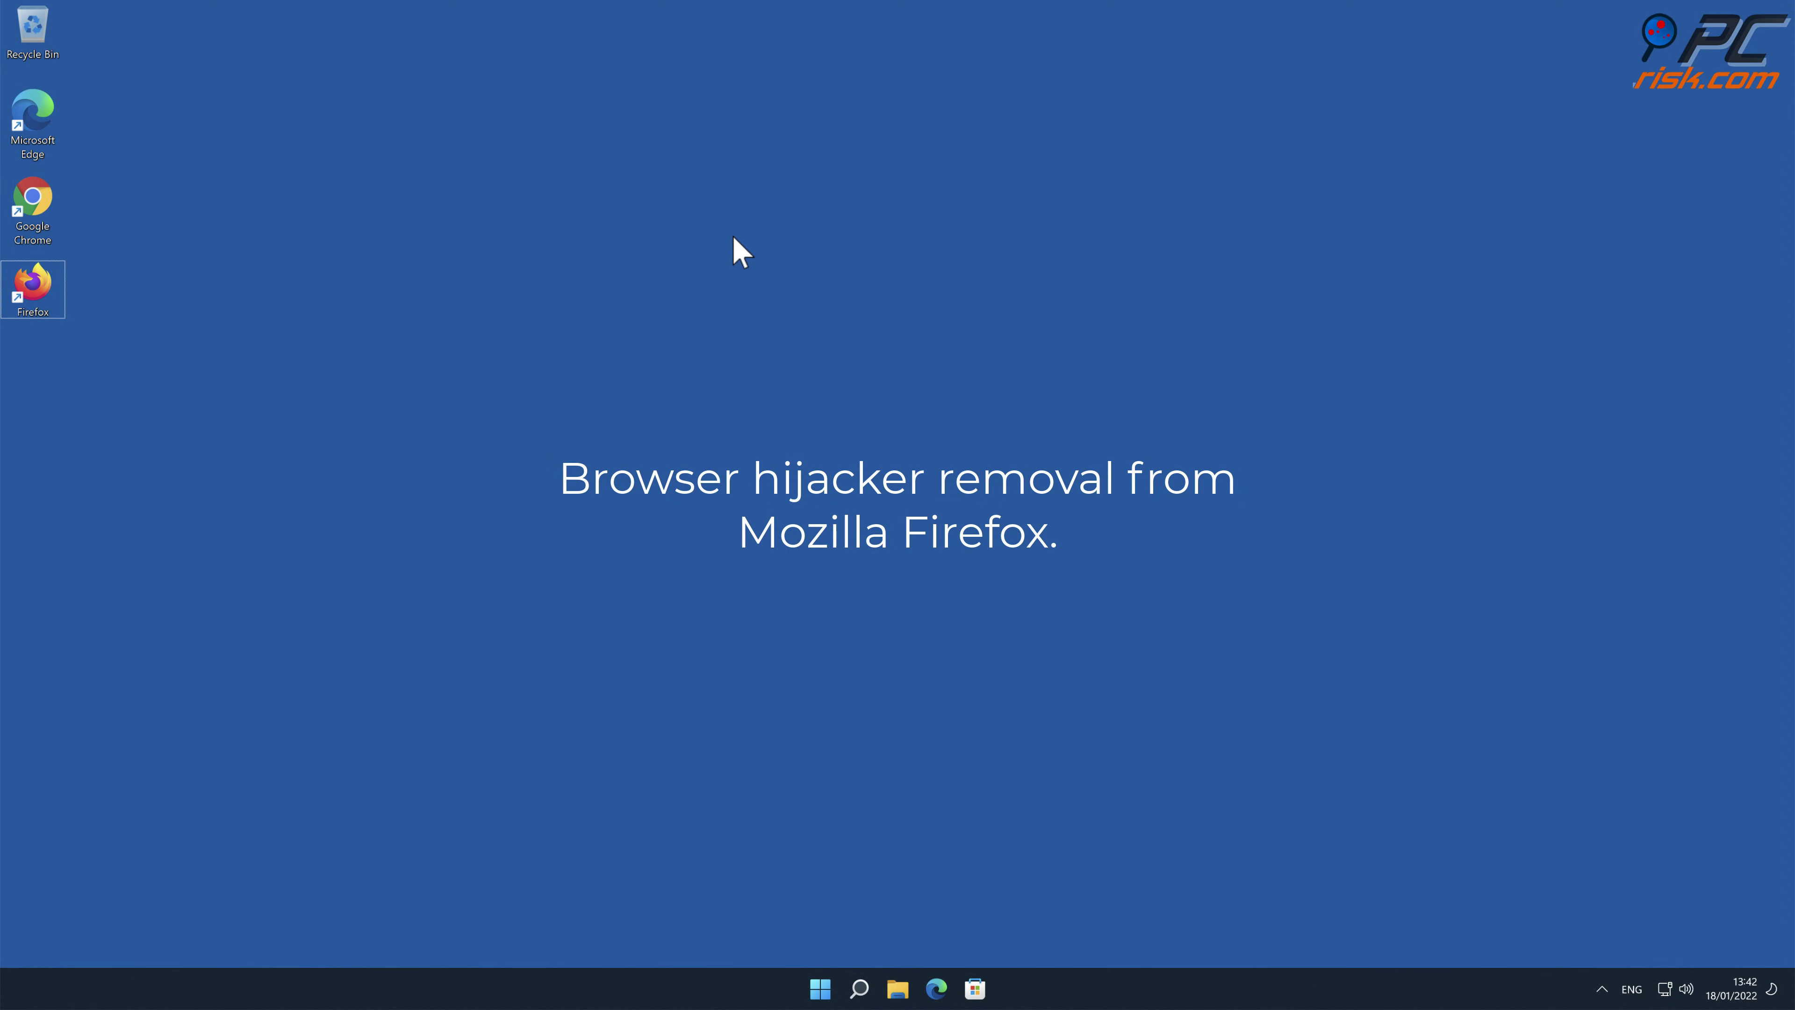
- Launch Firefox from the desktop icon and open Add-ons and themes from its menu
{"action": "double_click", "coordinate": [46, 289]}
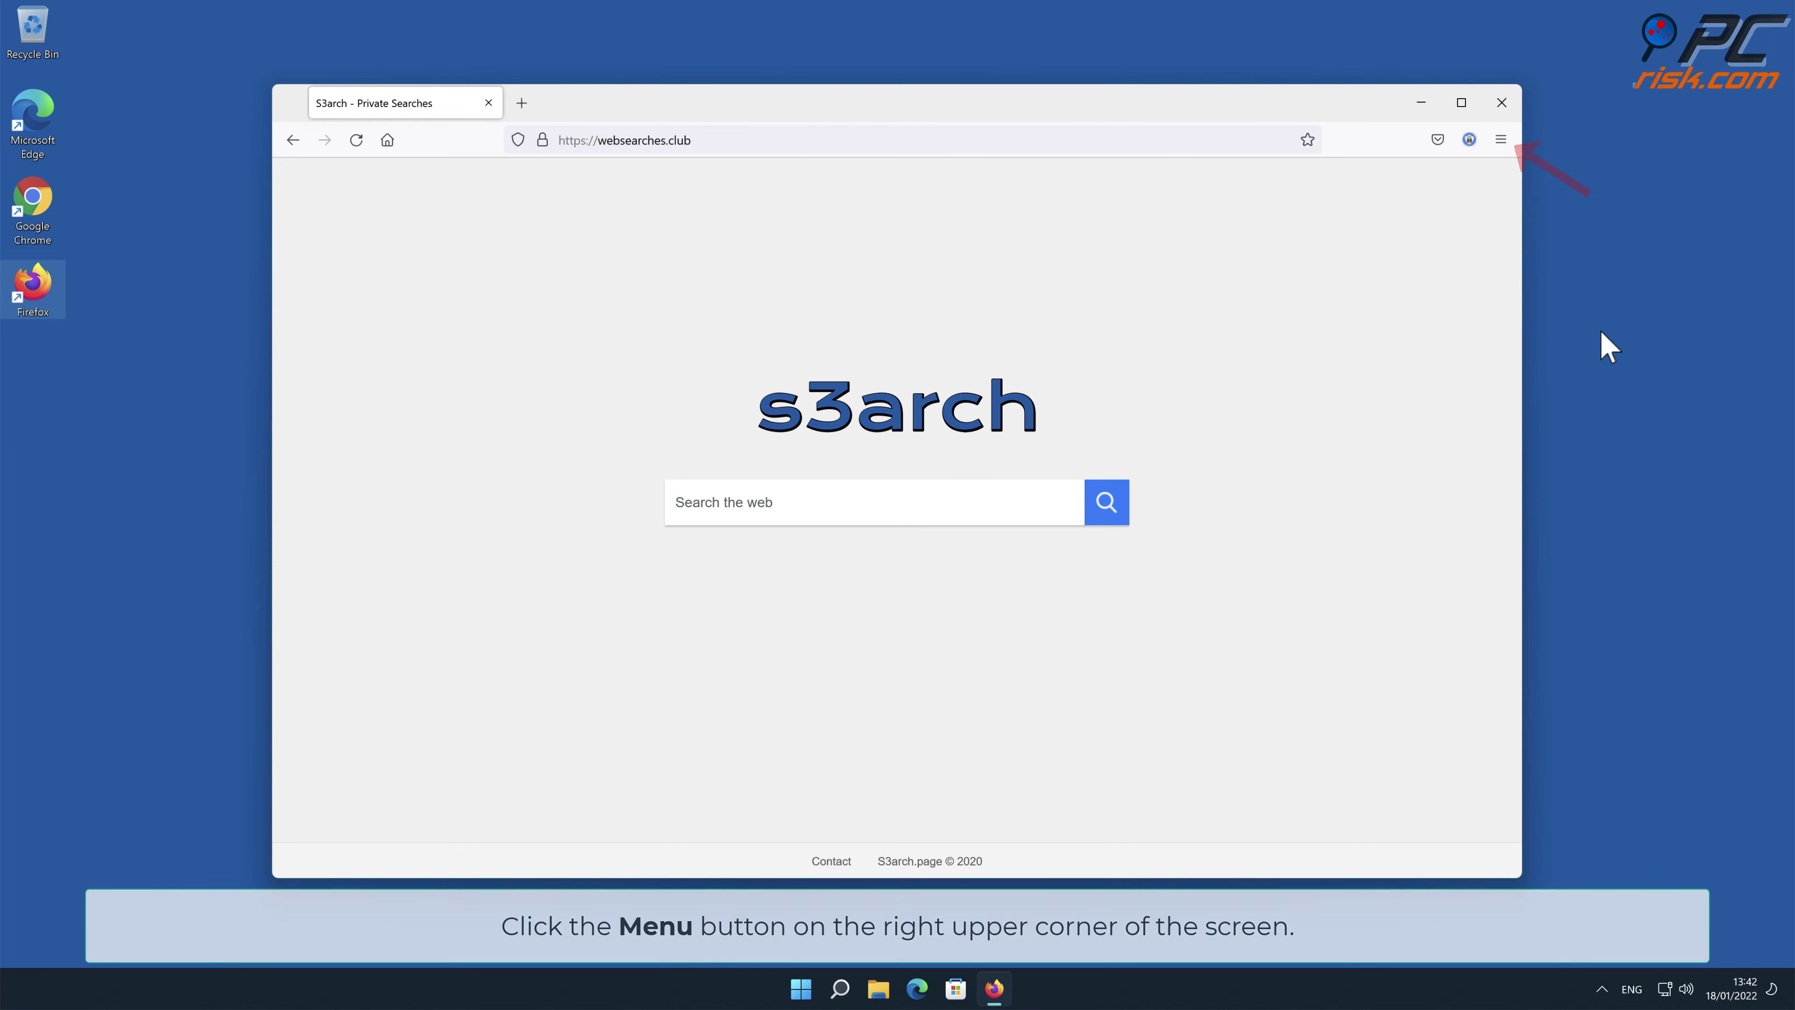
{"action": "left_click", "coordinate": [1501, 140]}
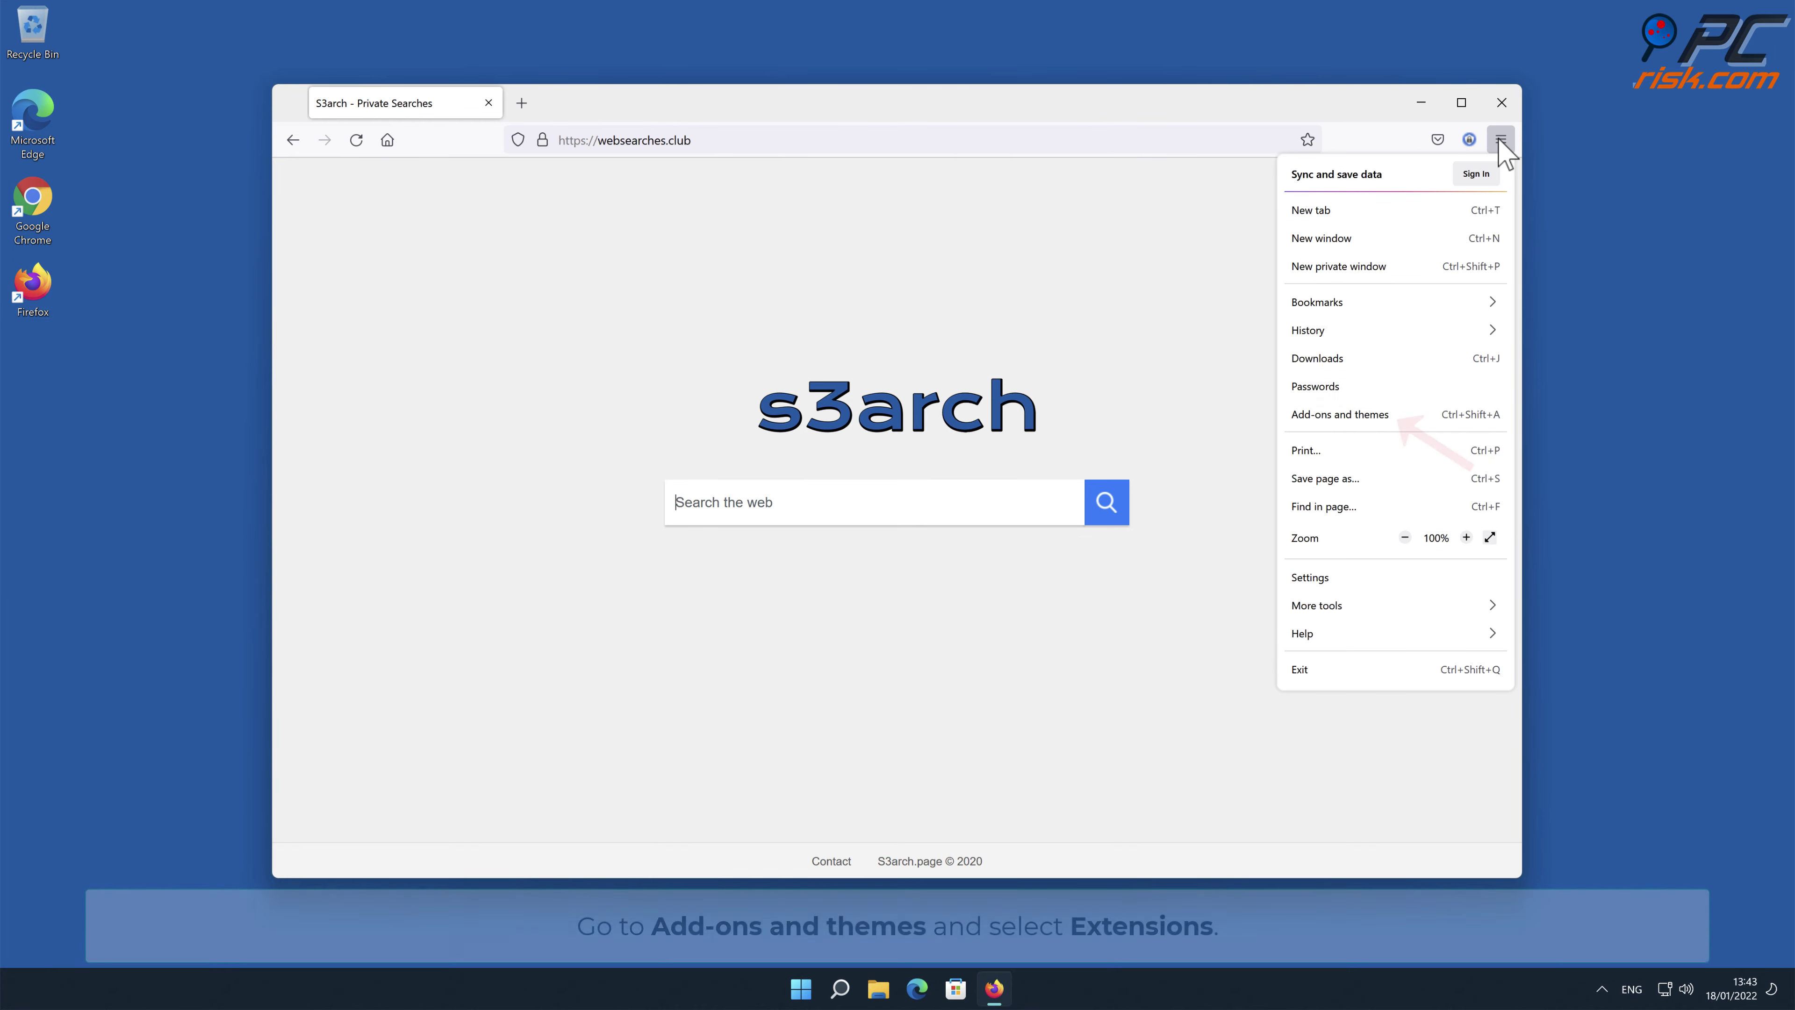
{"action": "left_click", "coordinate": [1410, 415]}
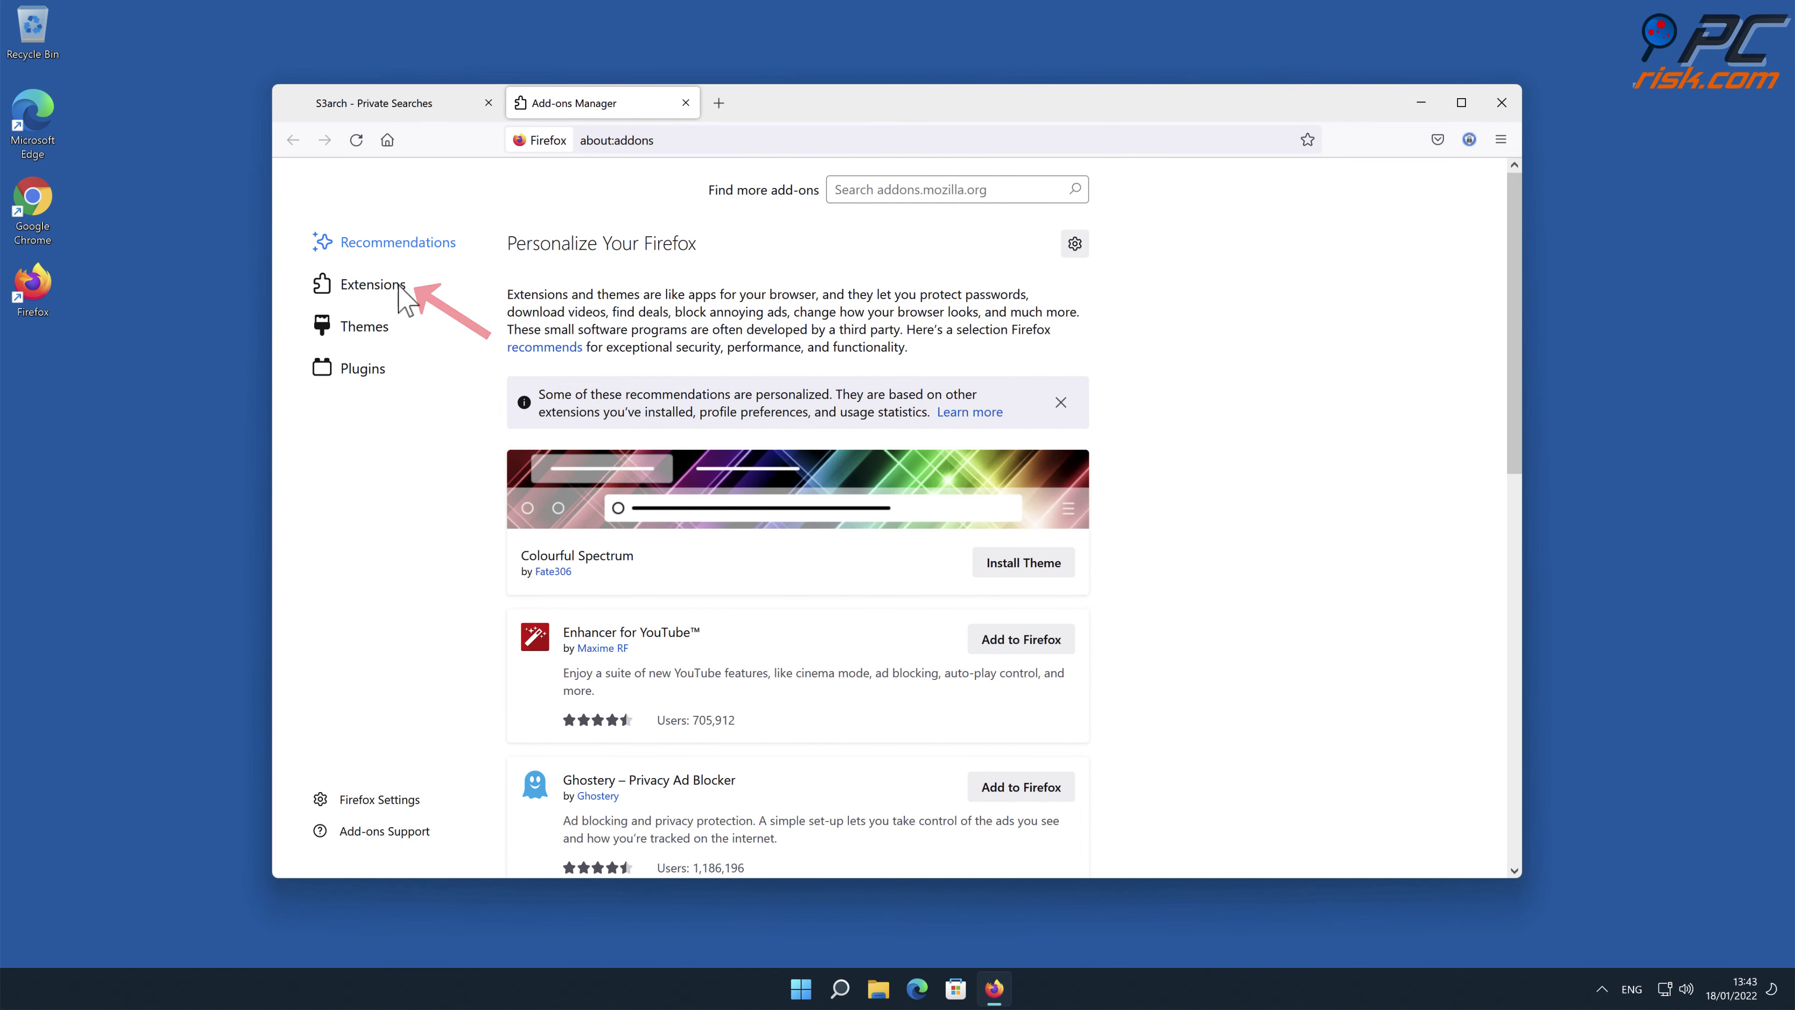
- Remove the Safe Browsing extension from Firefox's Extensions page and confirm the removal
{"action": "left_click", "coordinate": [406, 299]}
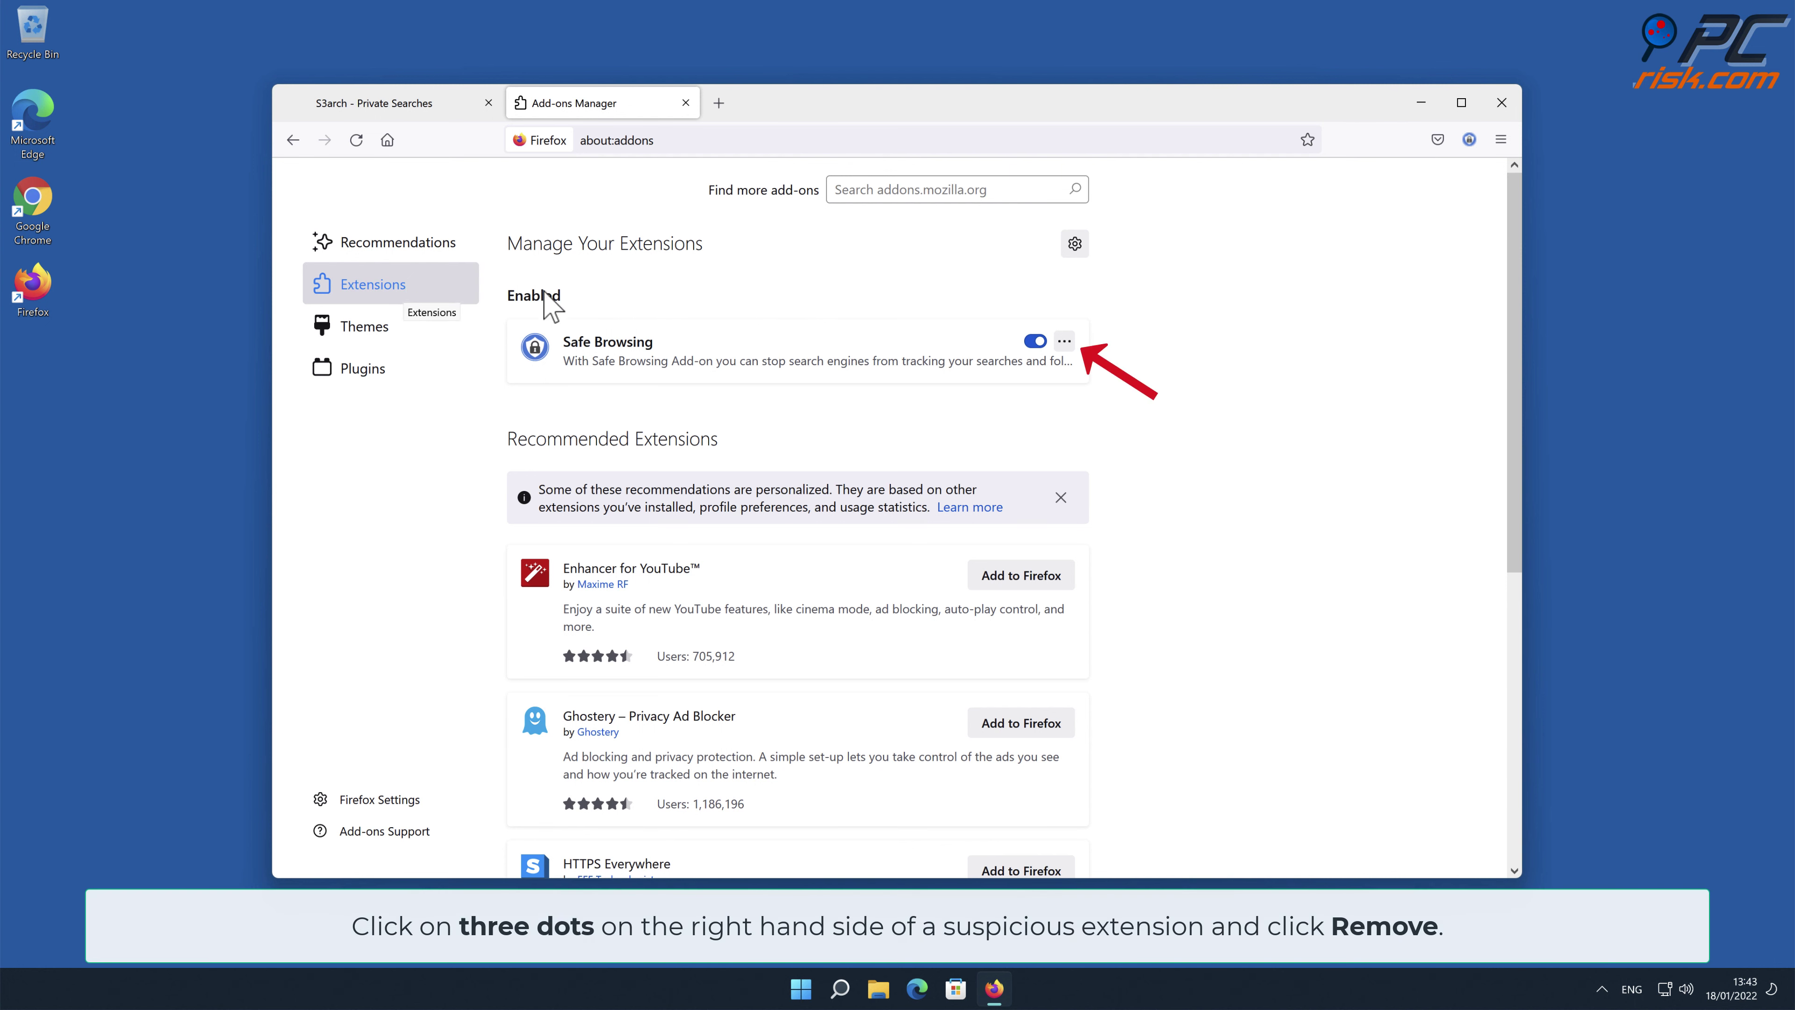
{"action": "left_click", "coordinate": [1064, 342]}
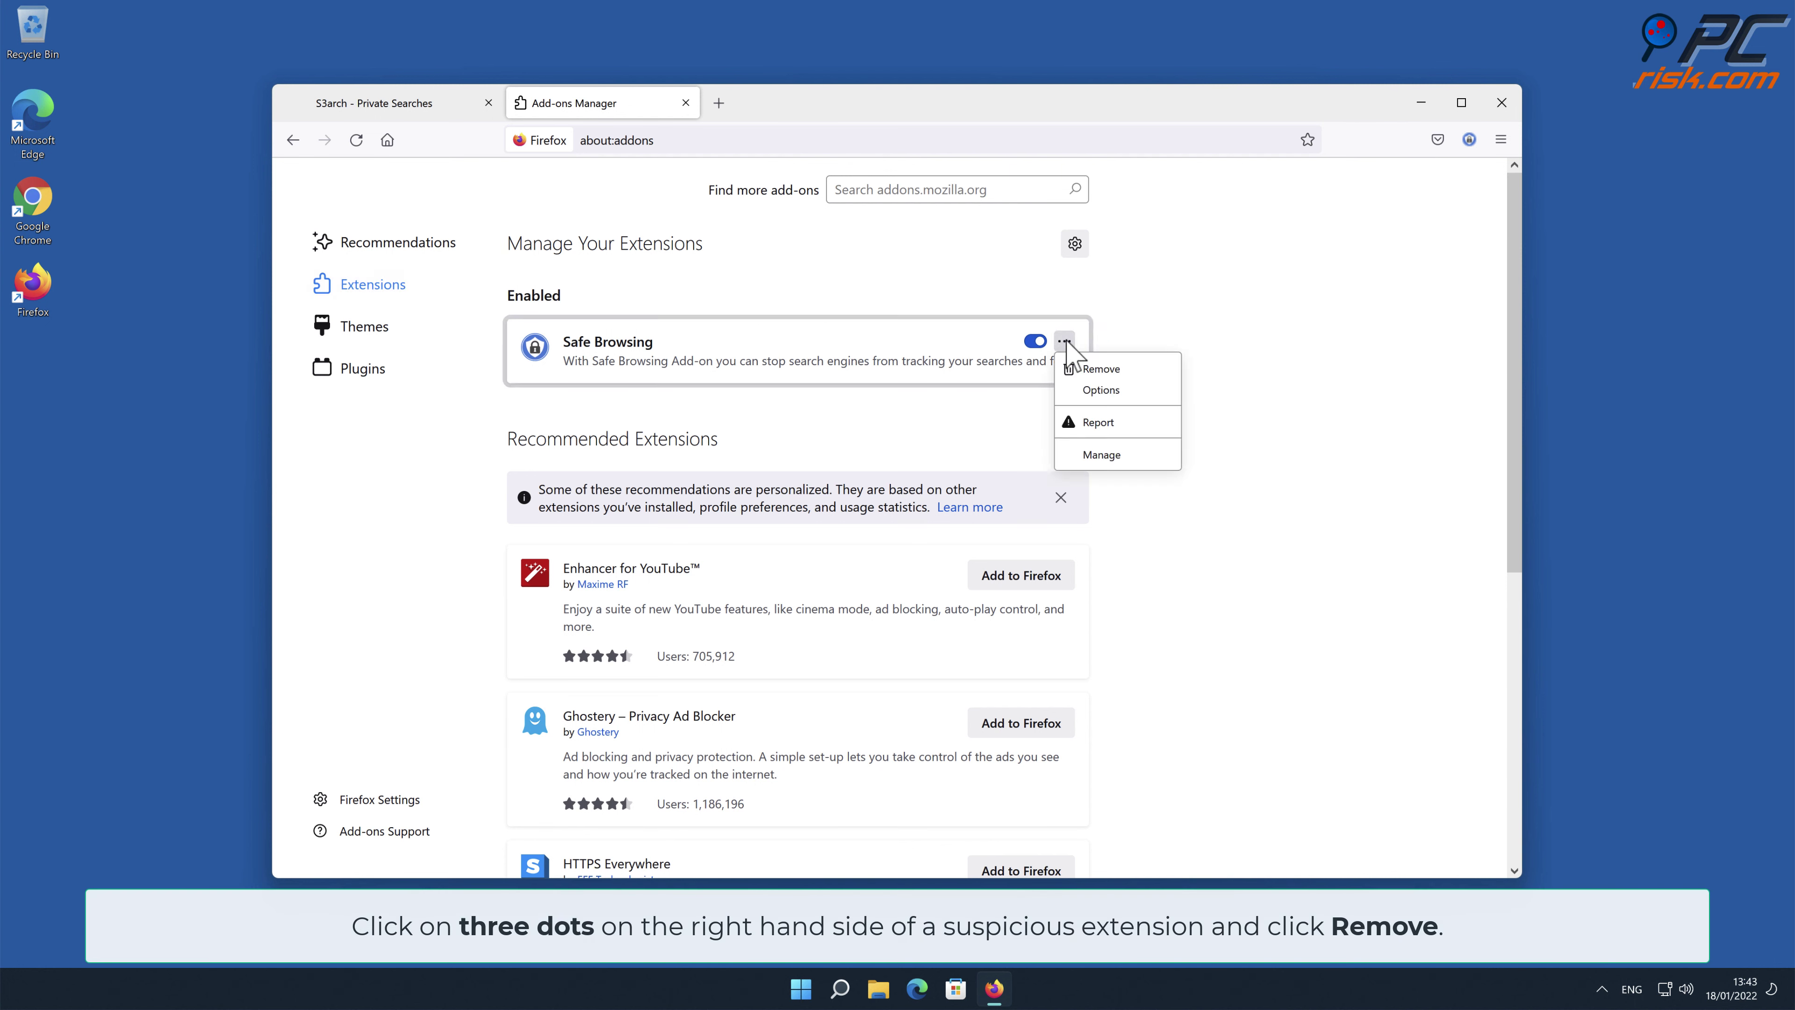
{"action": "left_click", "coordinate": [1091, 369]}
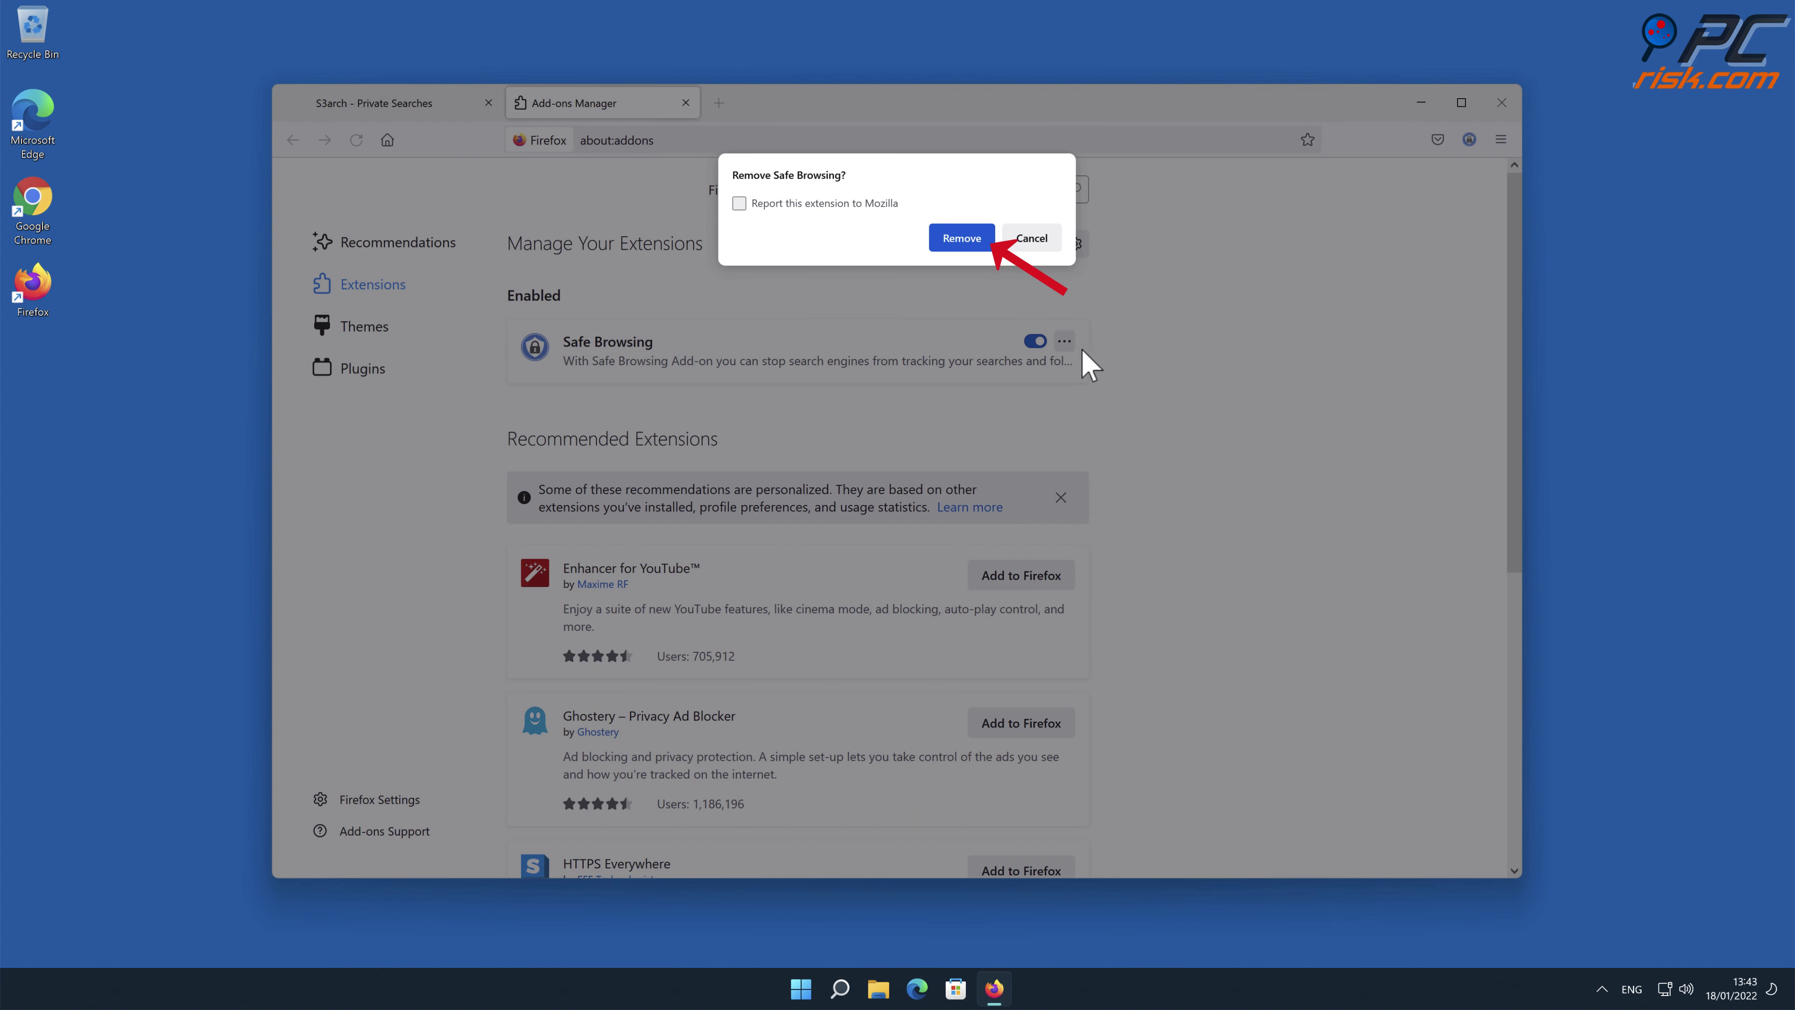
{"action": "left_click", "coordinate": [969, 242]}
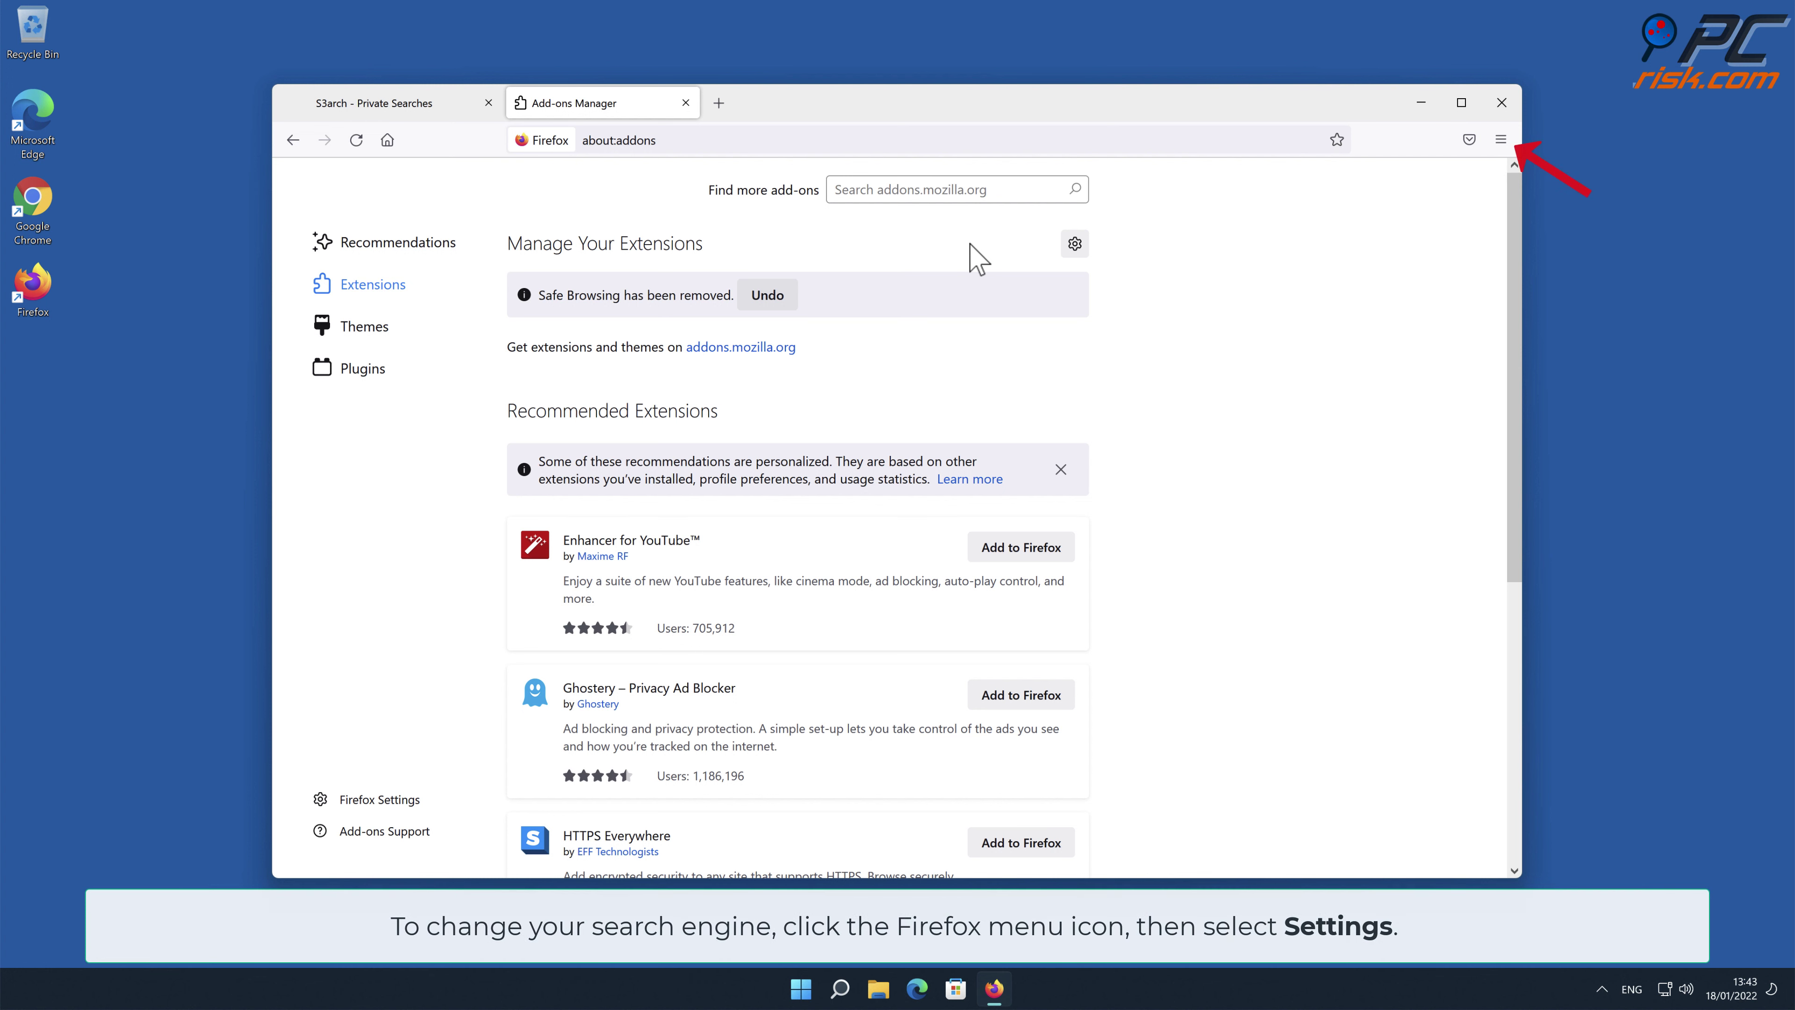
- In Firefox Settings > Search, change the default search engine from Amazon.com to Google
{"action": "left_click", "coordinate": [1499, 139]}
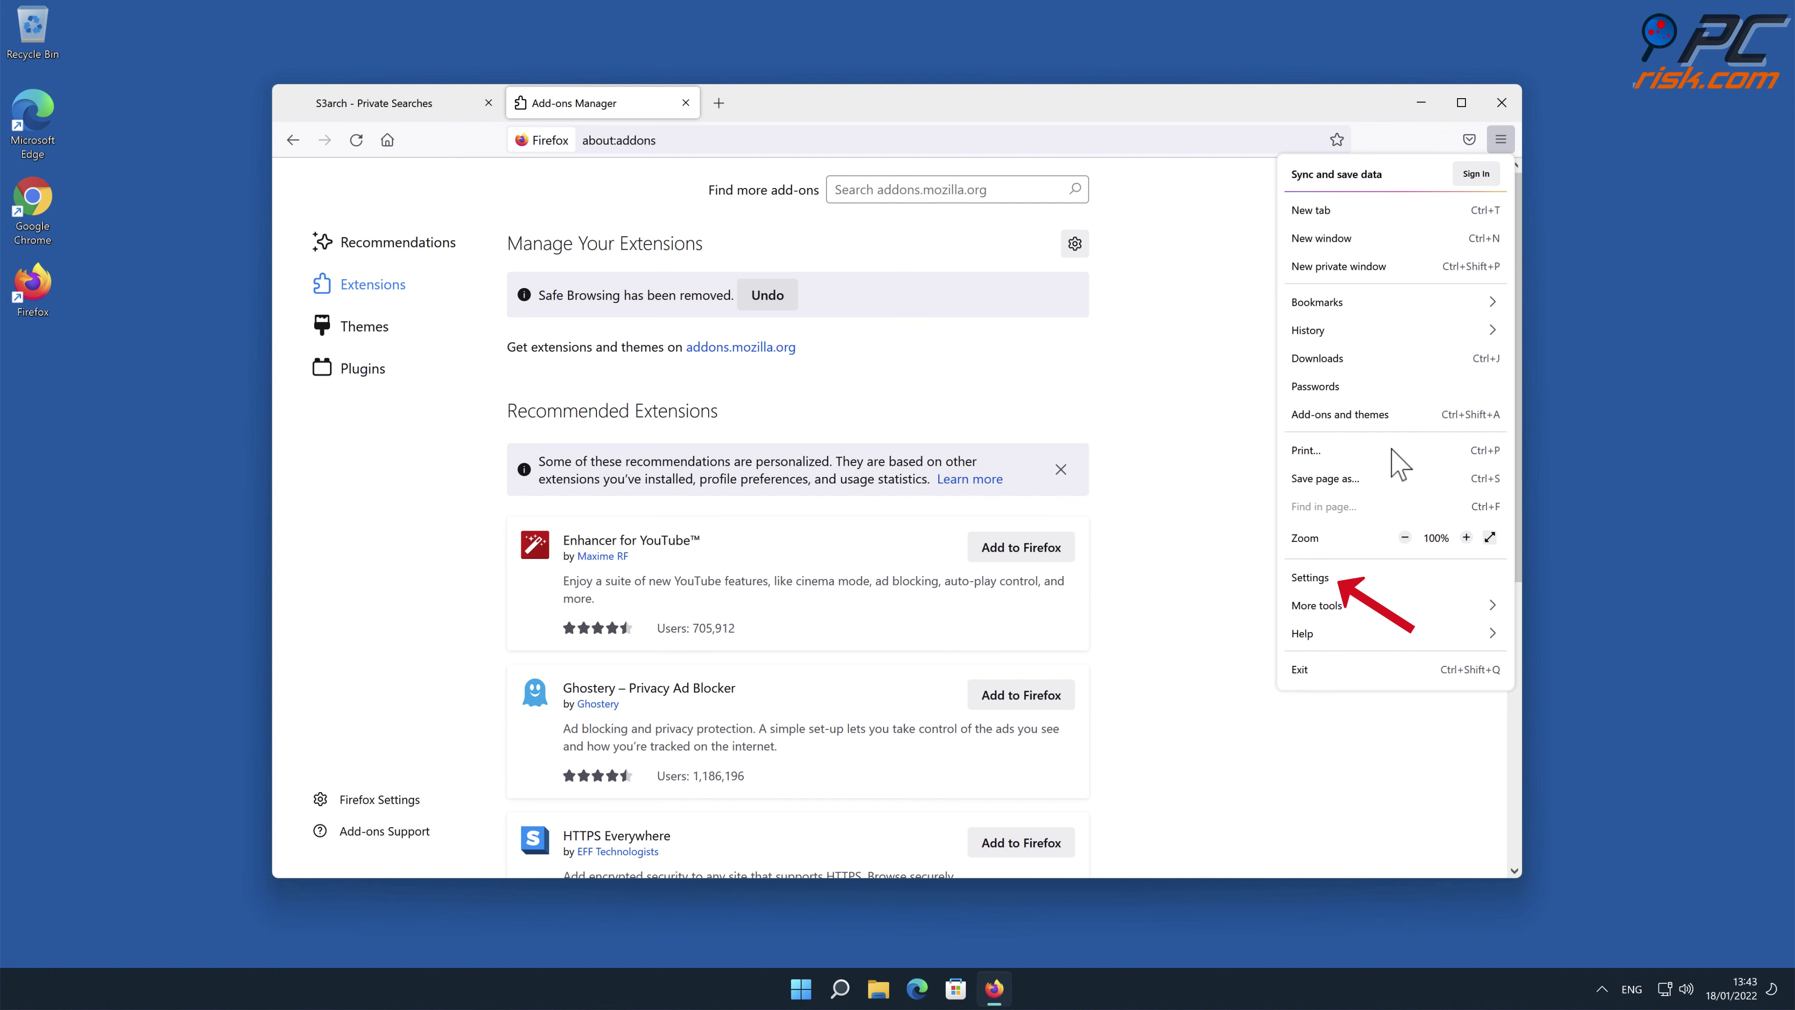
{"action": "left_click", "coordinate": [1328, 578]}
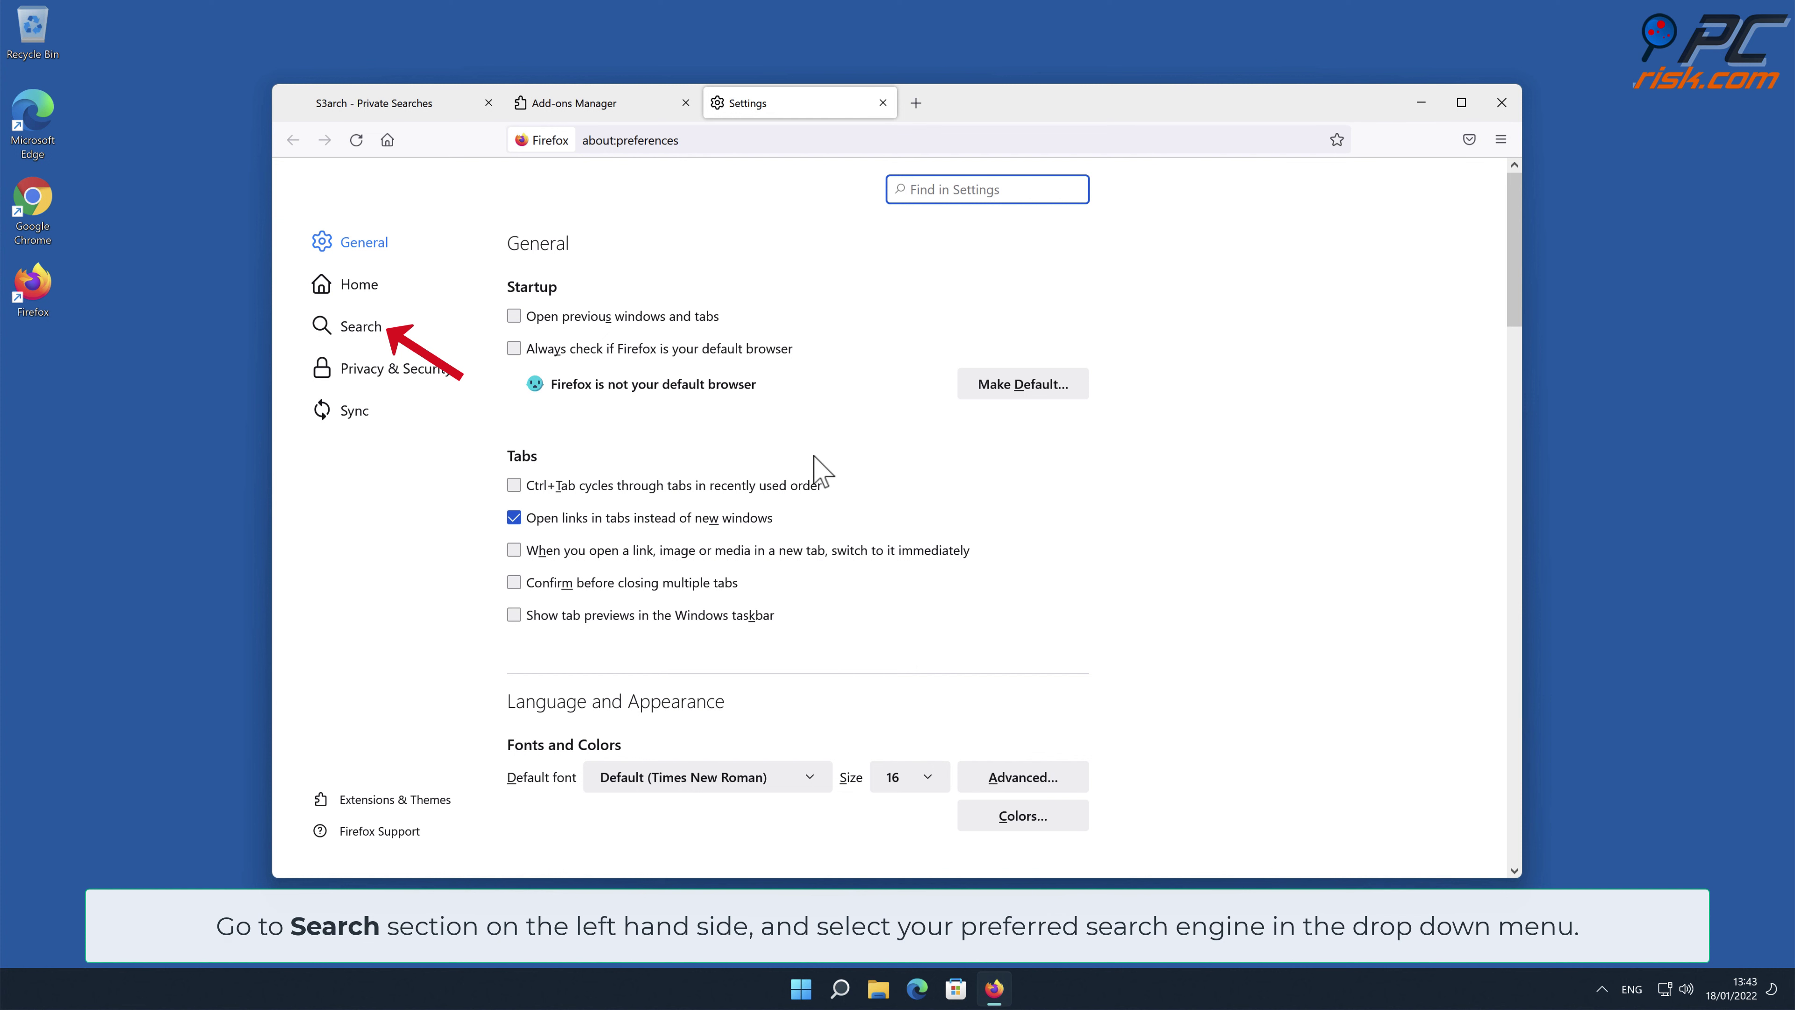
{"action": "left_click", "coordinate": [360, 333]}
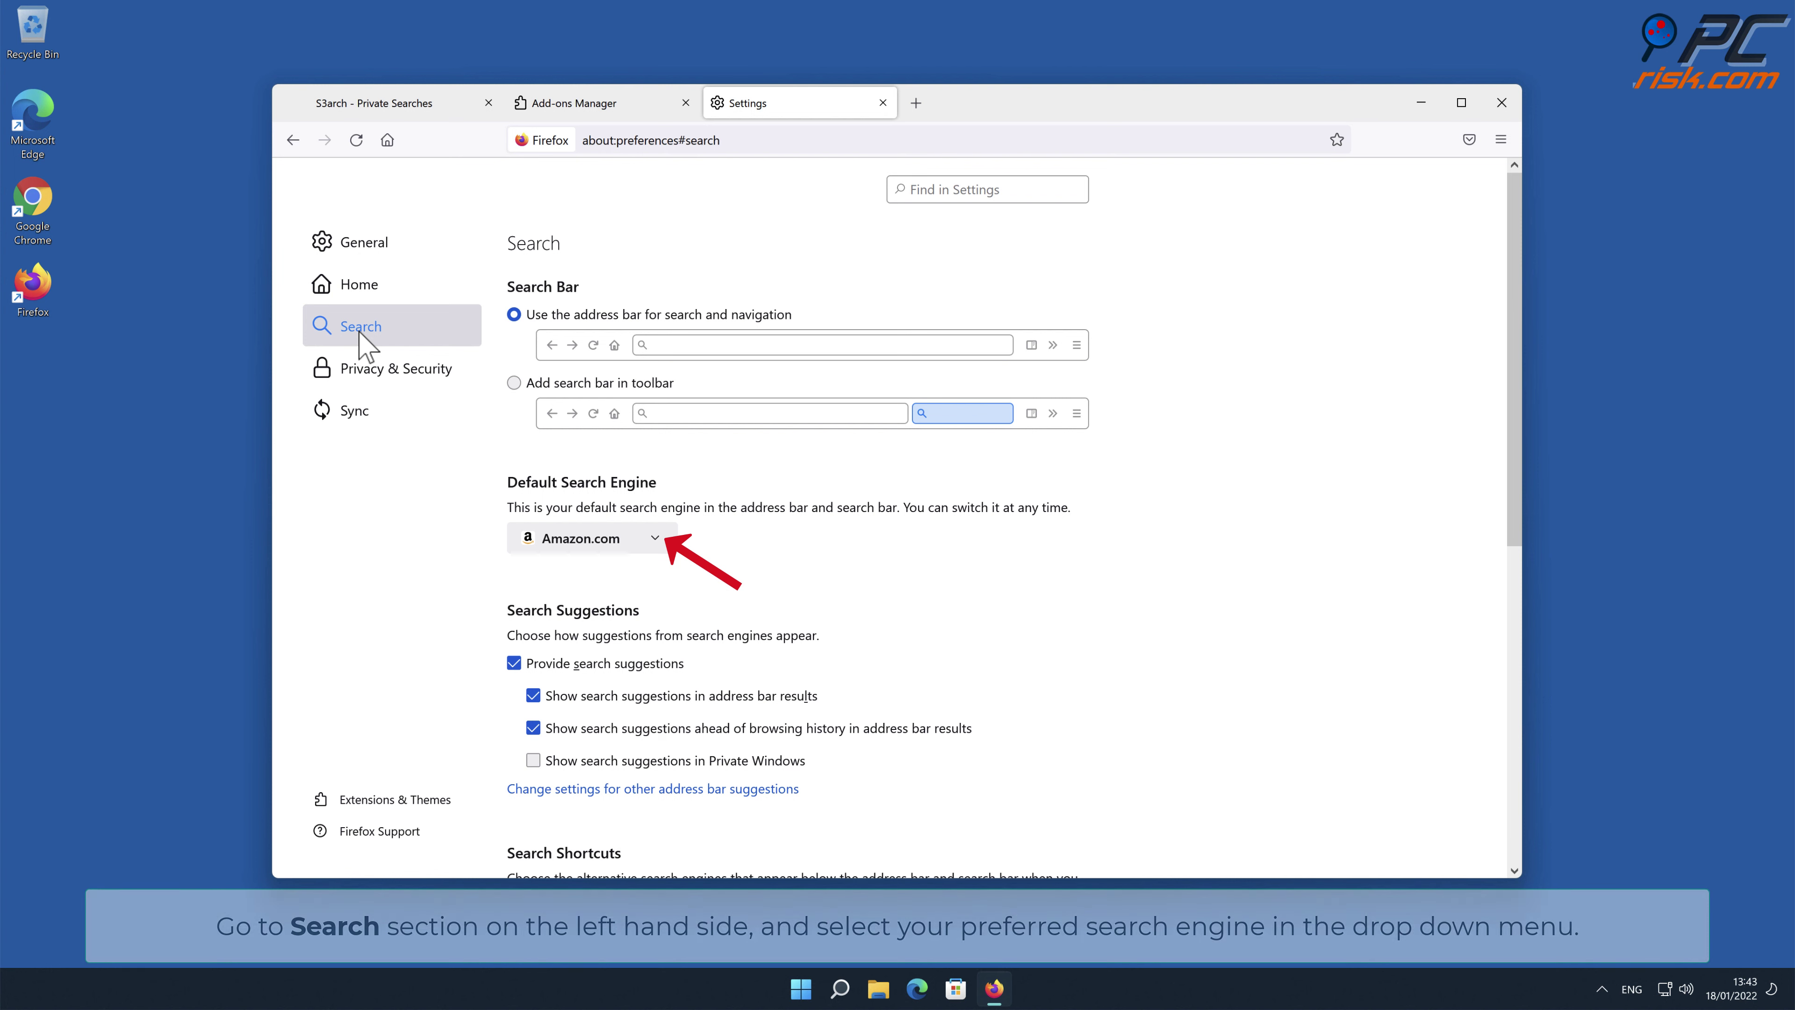
{"action": "left_click", "coordinate": [654, 539]}
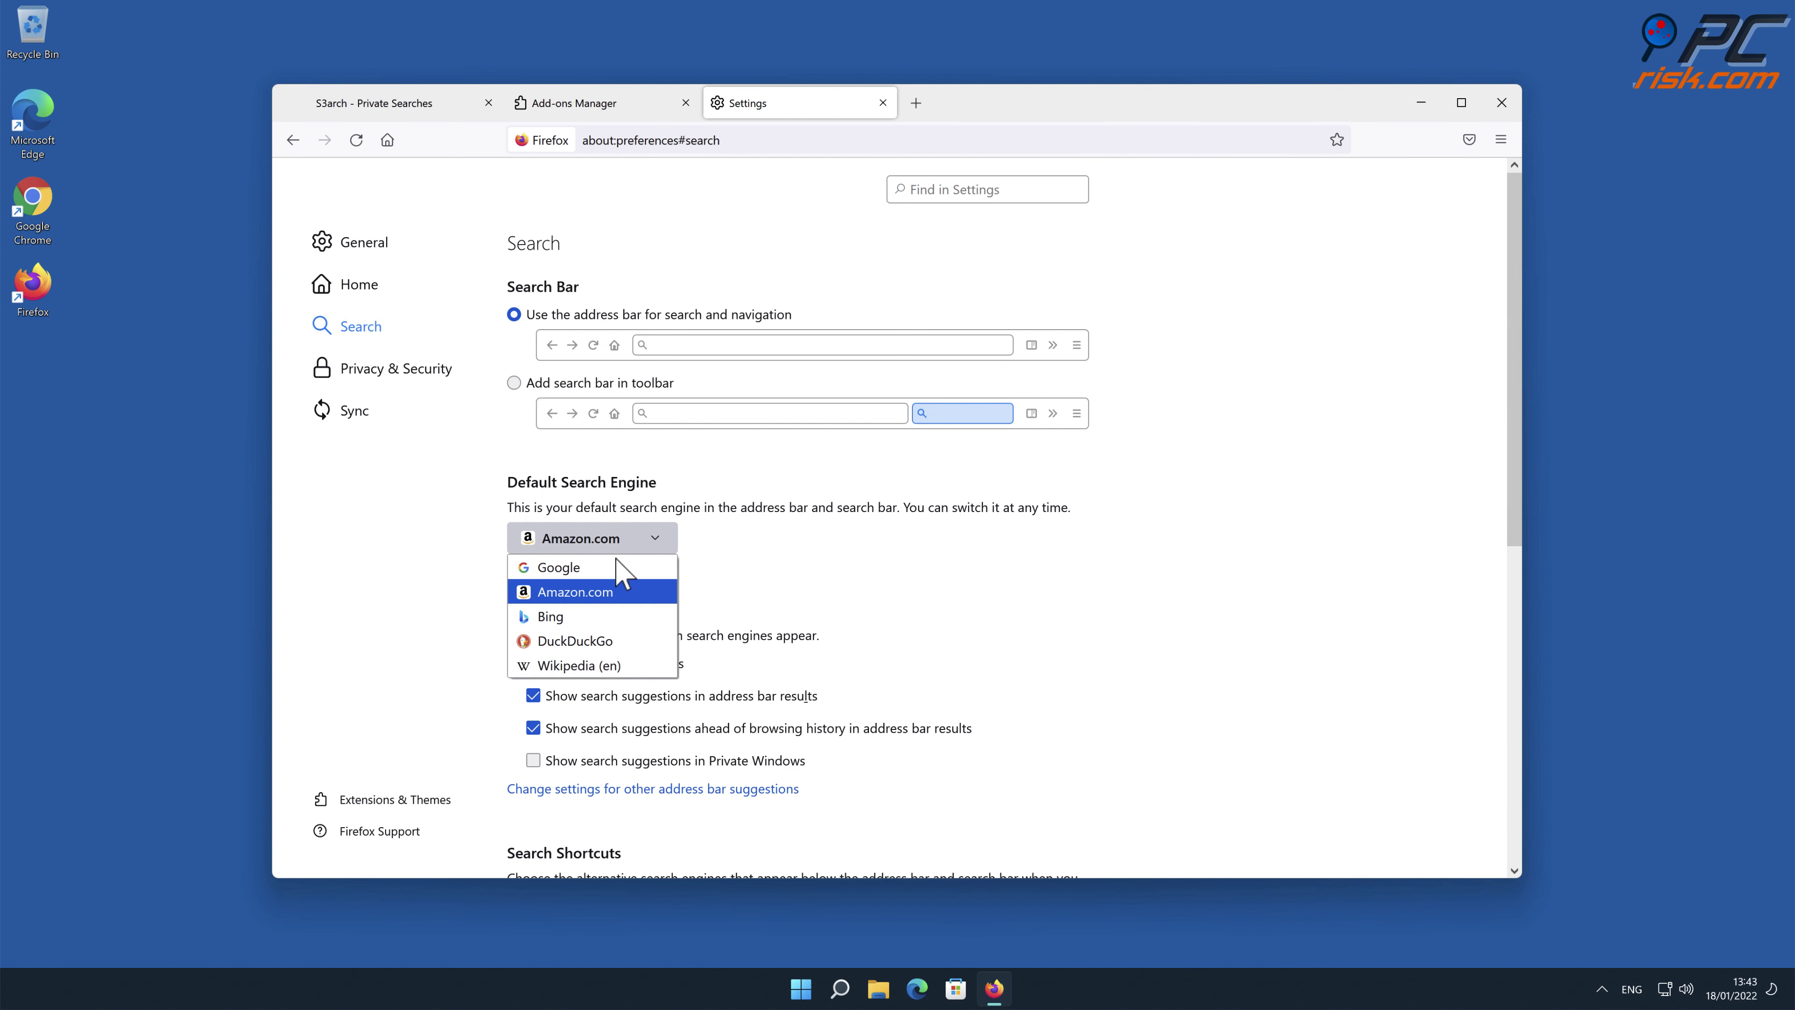
{"action": "left_click", "coordinate": [608, 570]}
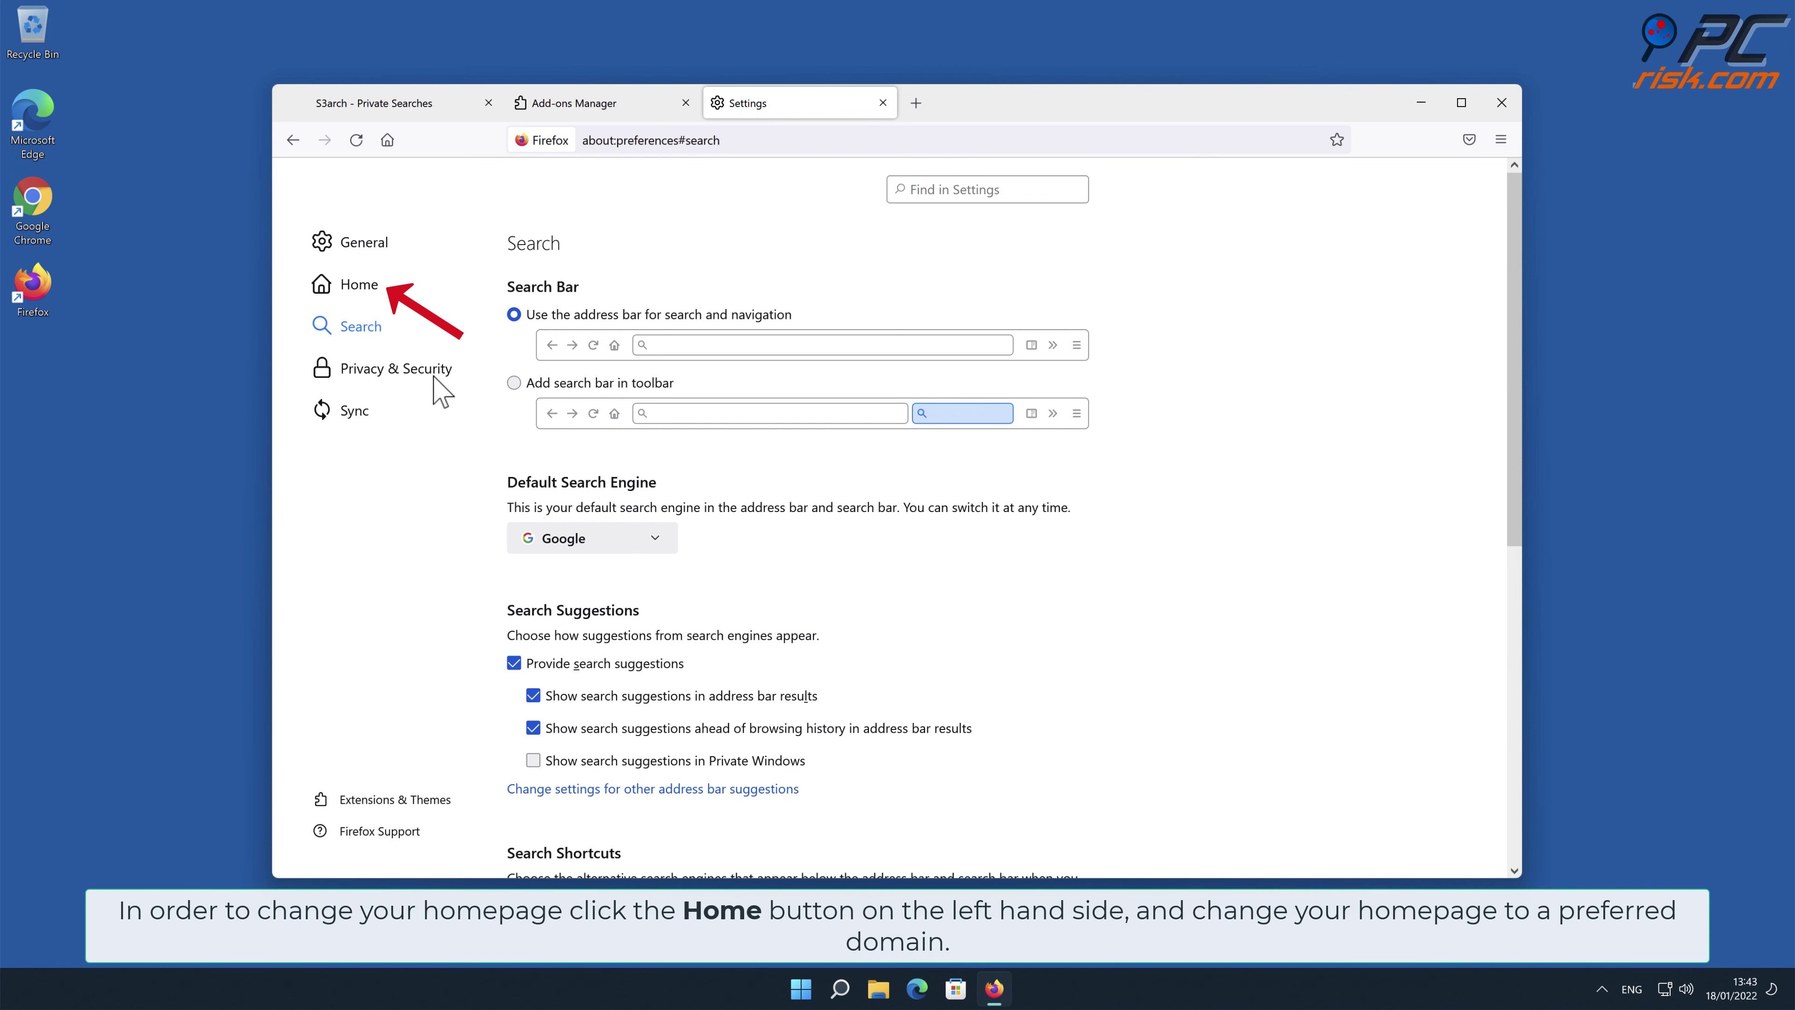
{"action": "left_click", "coordinate": [360, 287]}
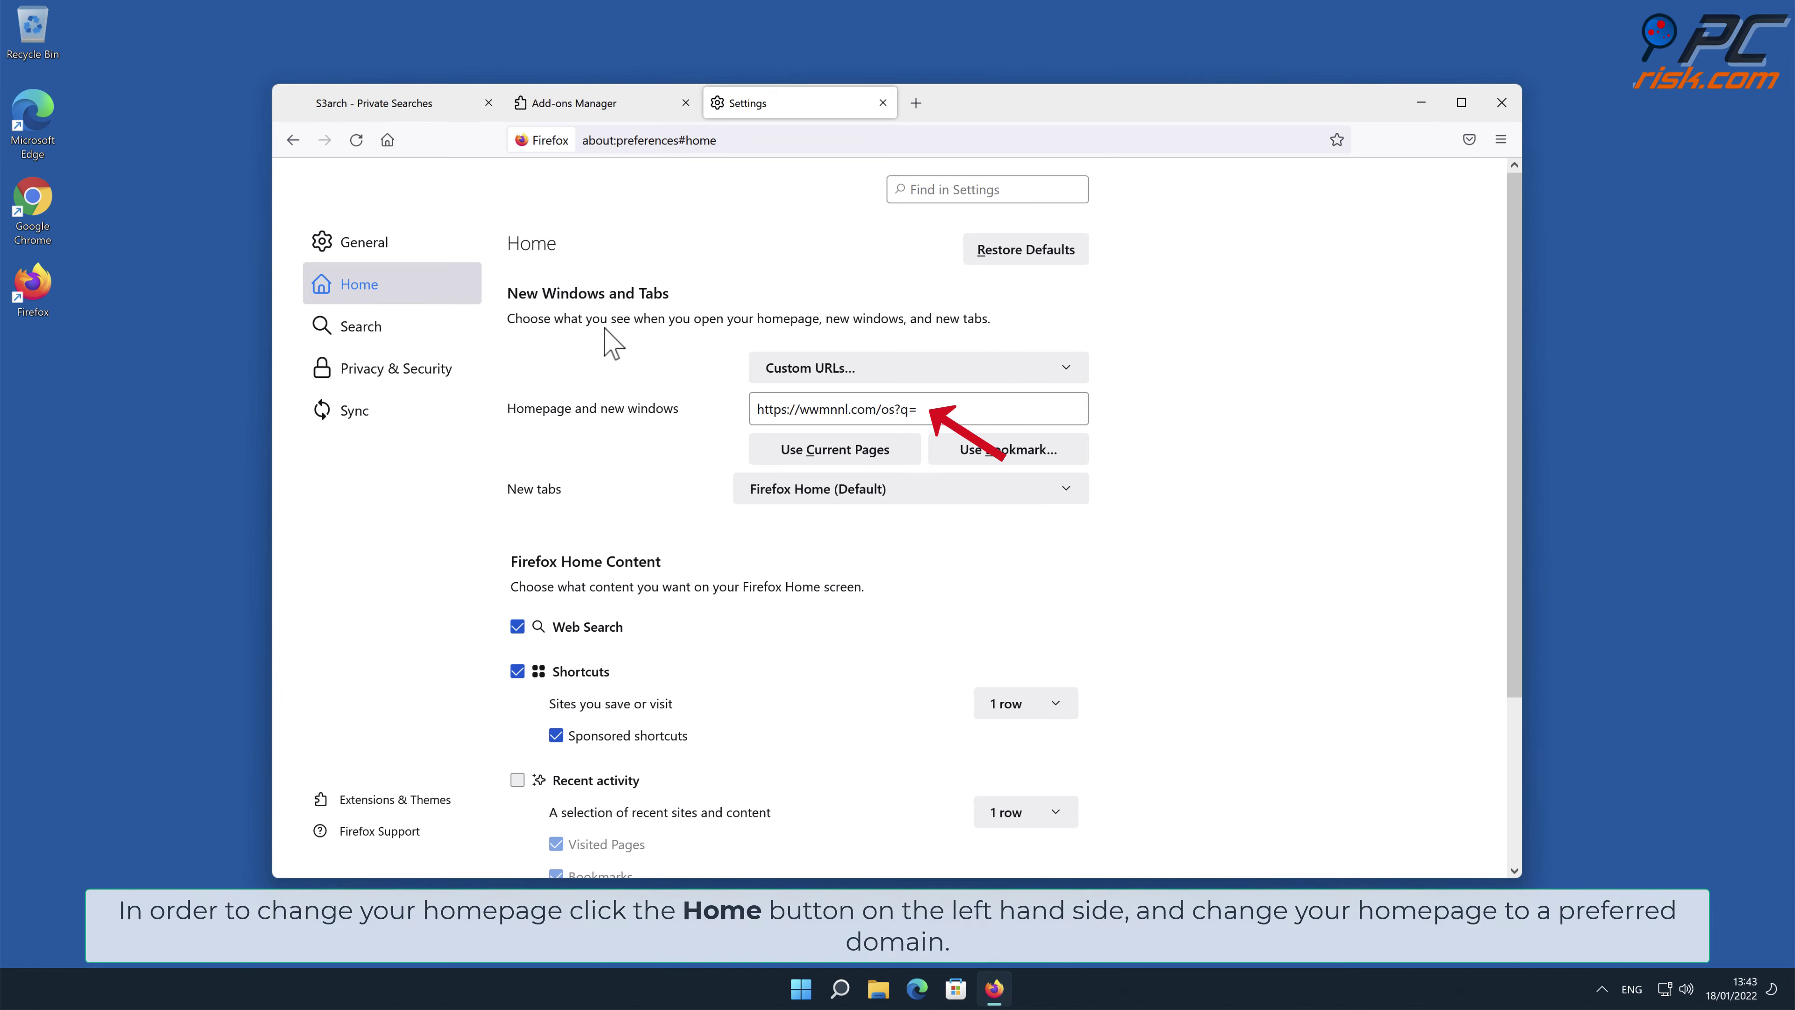
{"action": "left_click", "coordinate": [919, 407]}
{"action": "left_click_drag", "start_coordinate": [919, 409], "coordinate": [751, 409]}
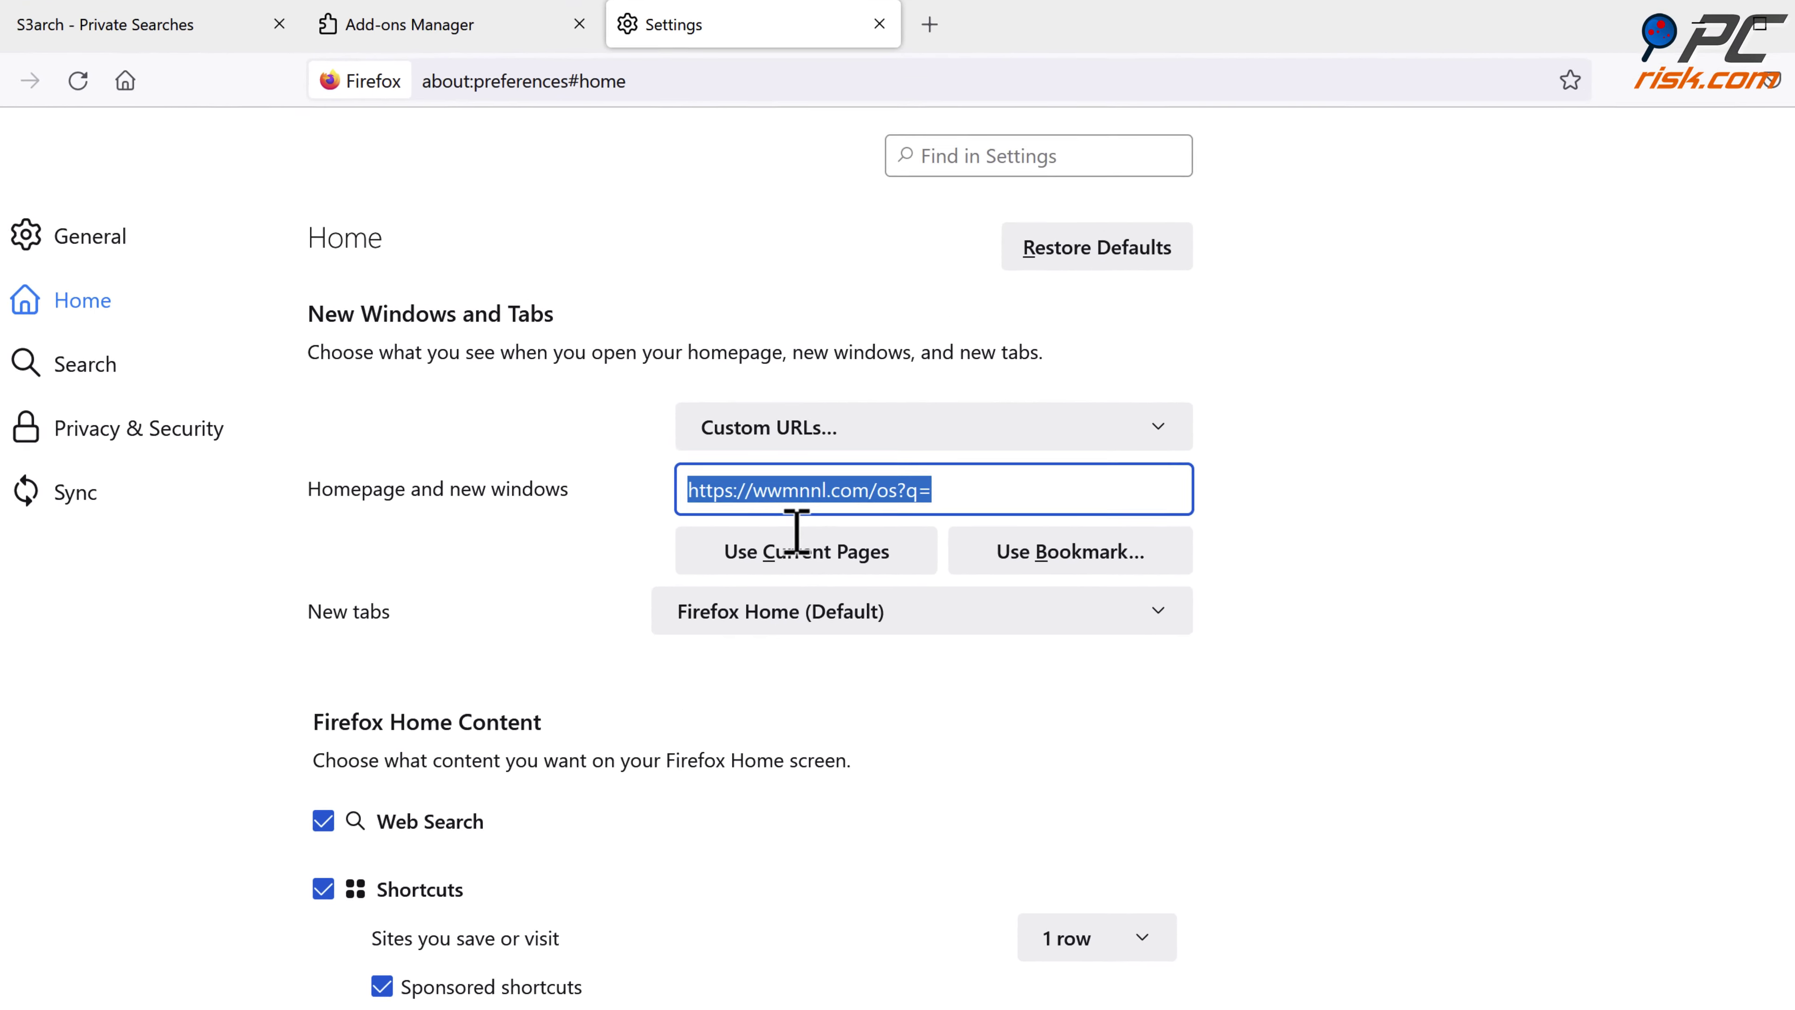
{"action": "type", "text": "www.goo"}
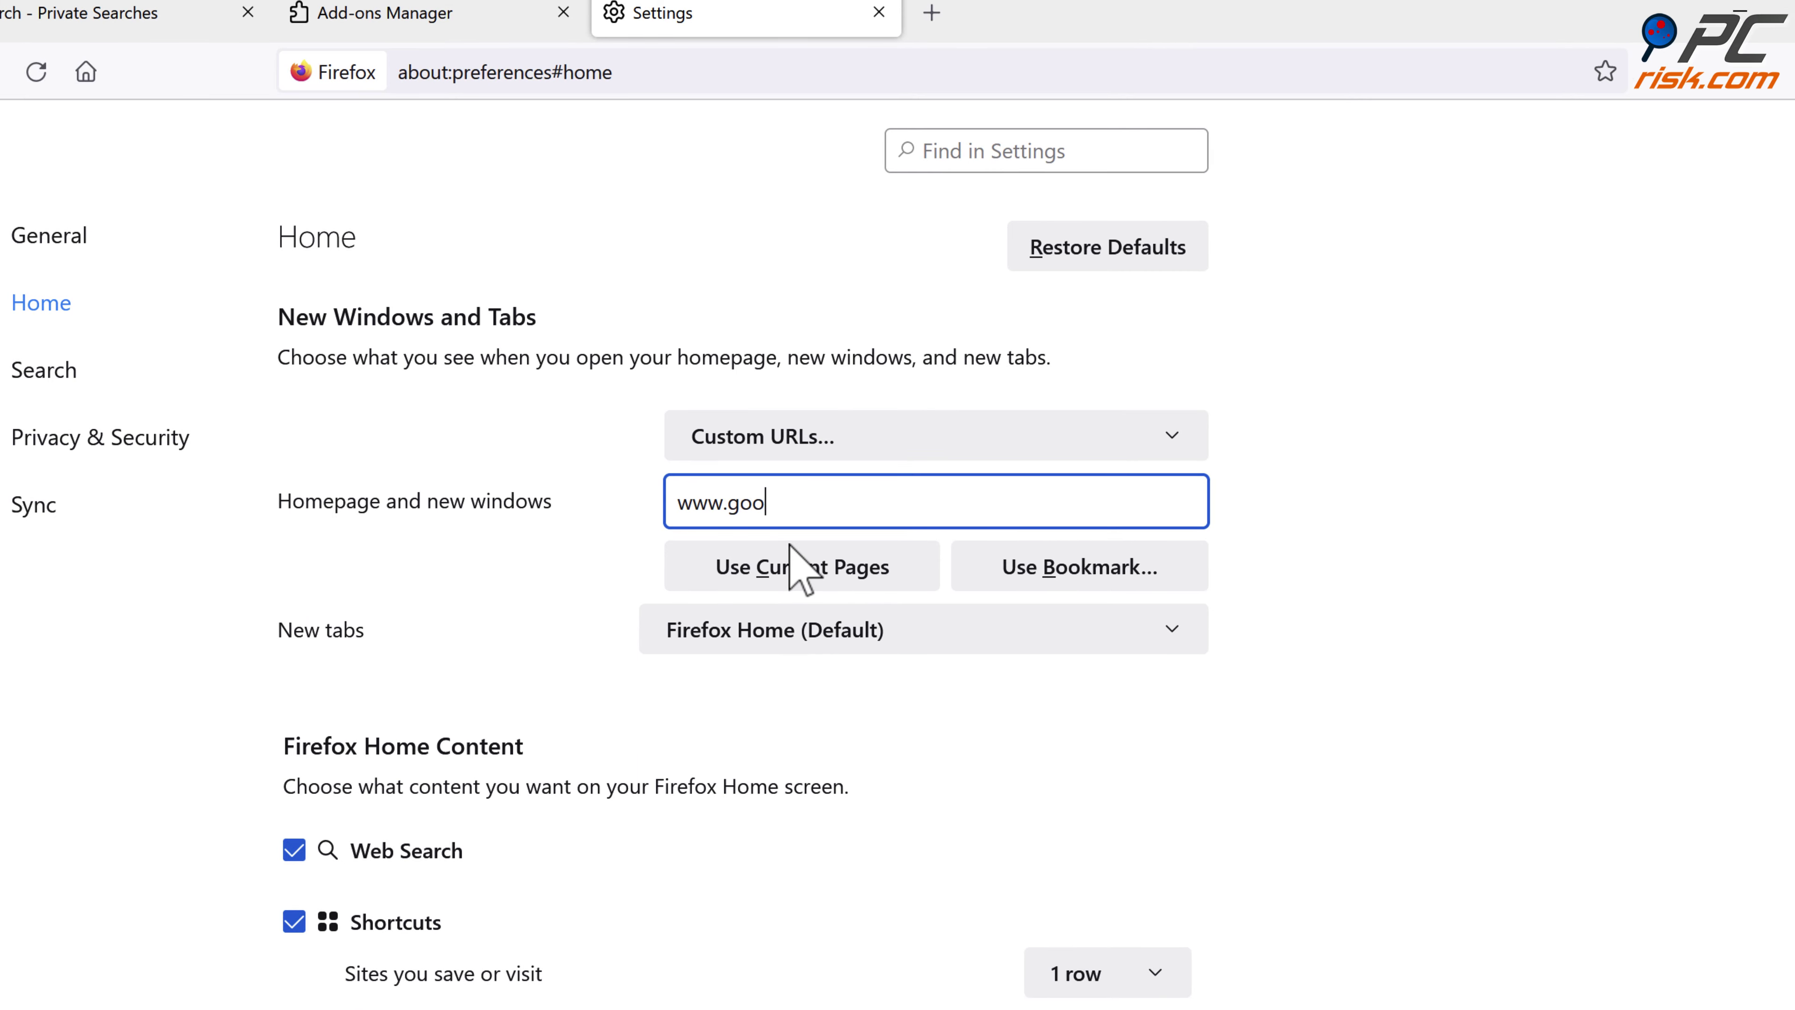
{"action": "type", "text": "gle.com"}
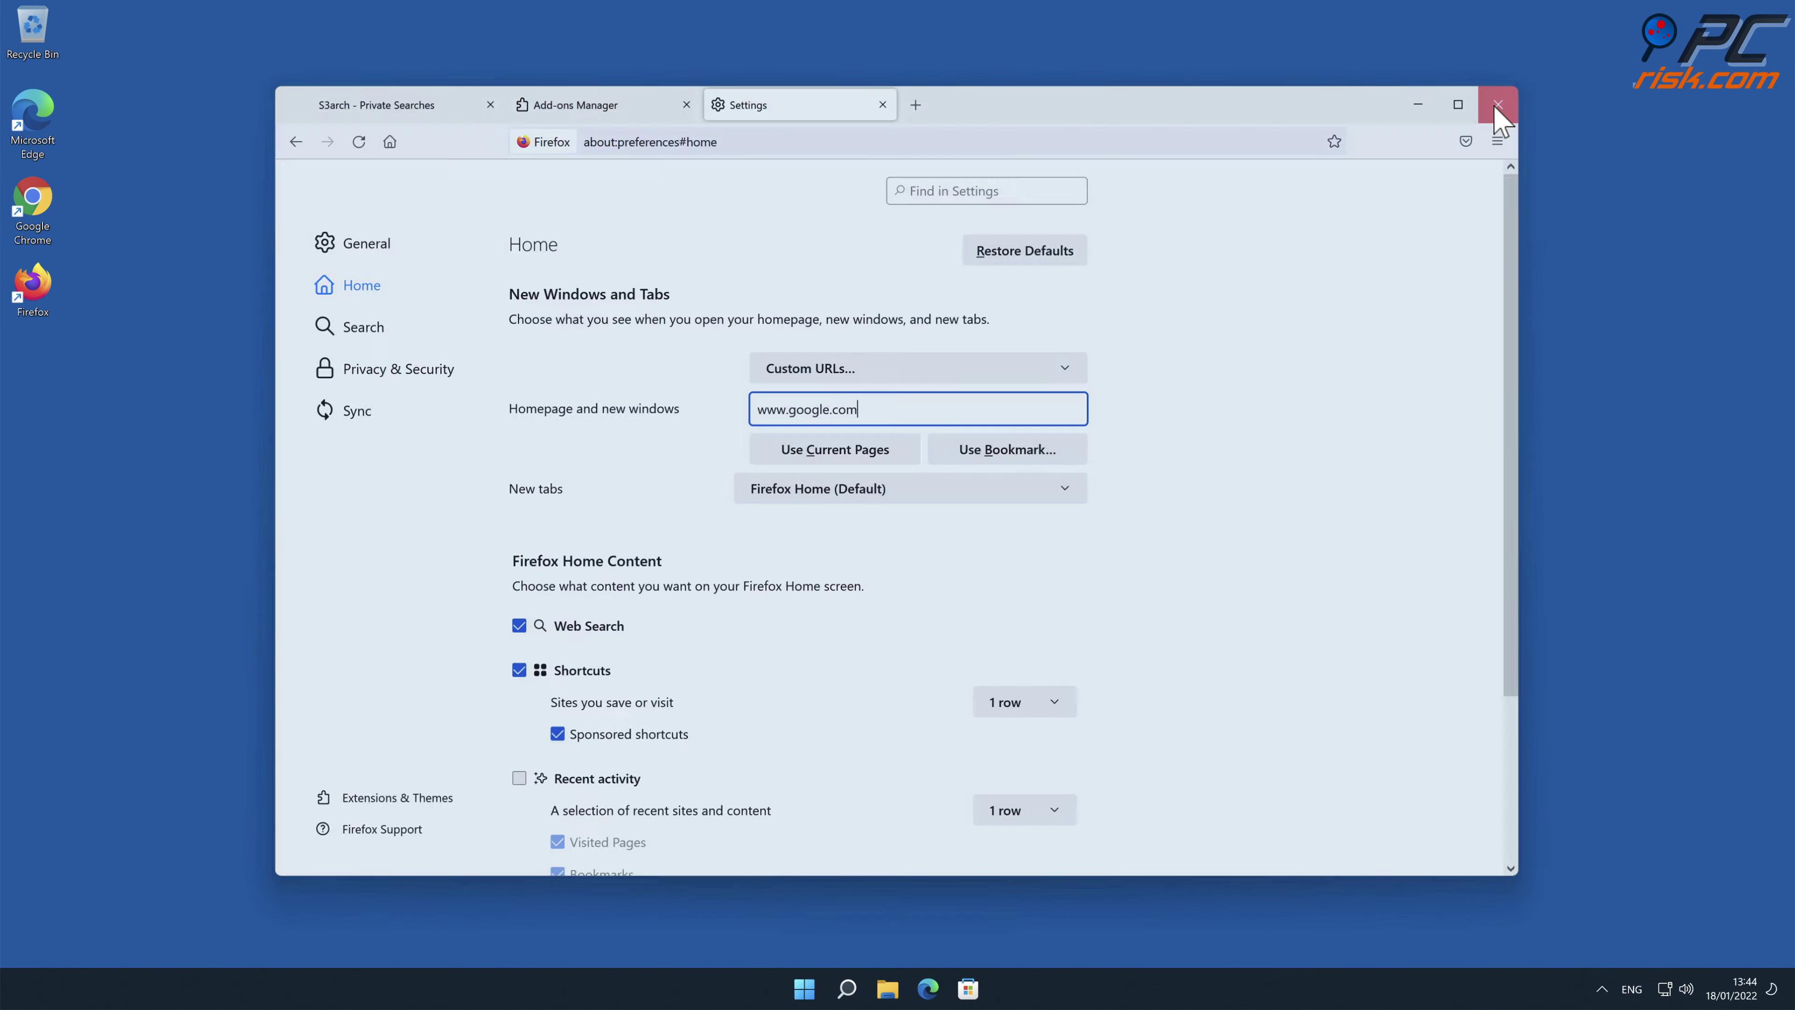
{"action": "left_click", "coordinate": [1499, 106]}
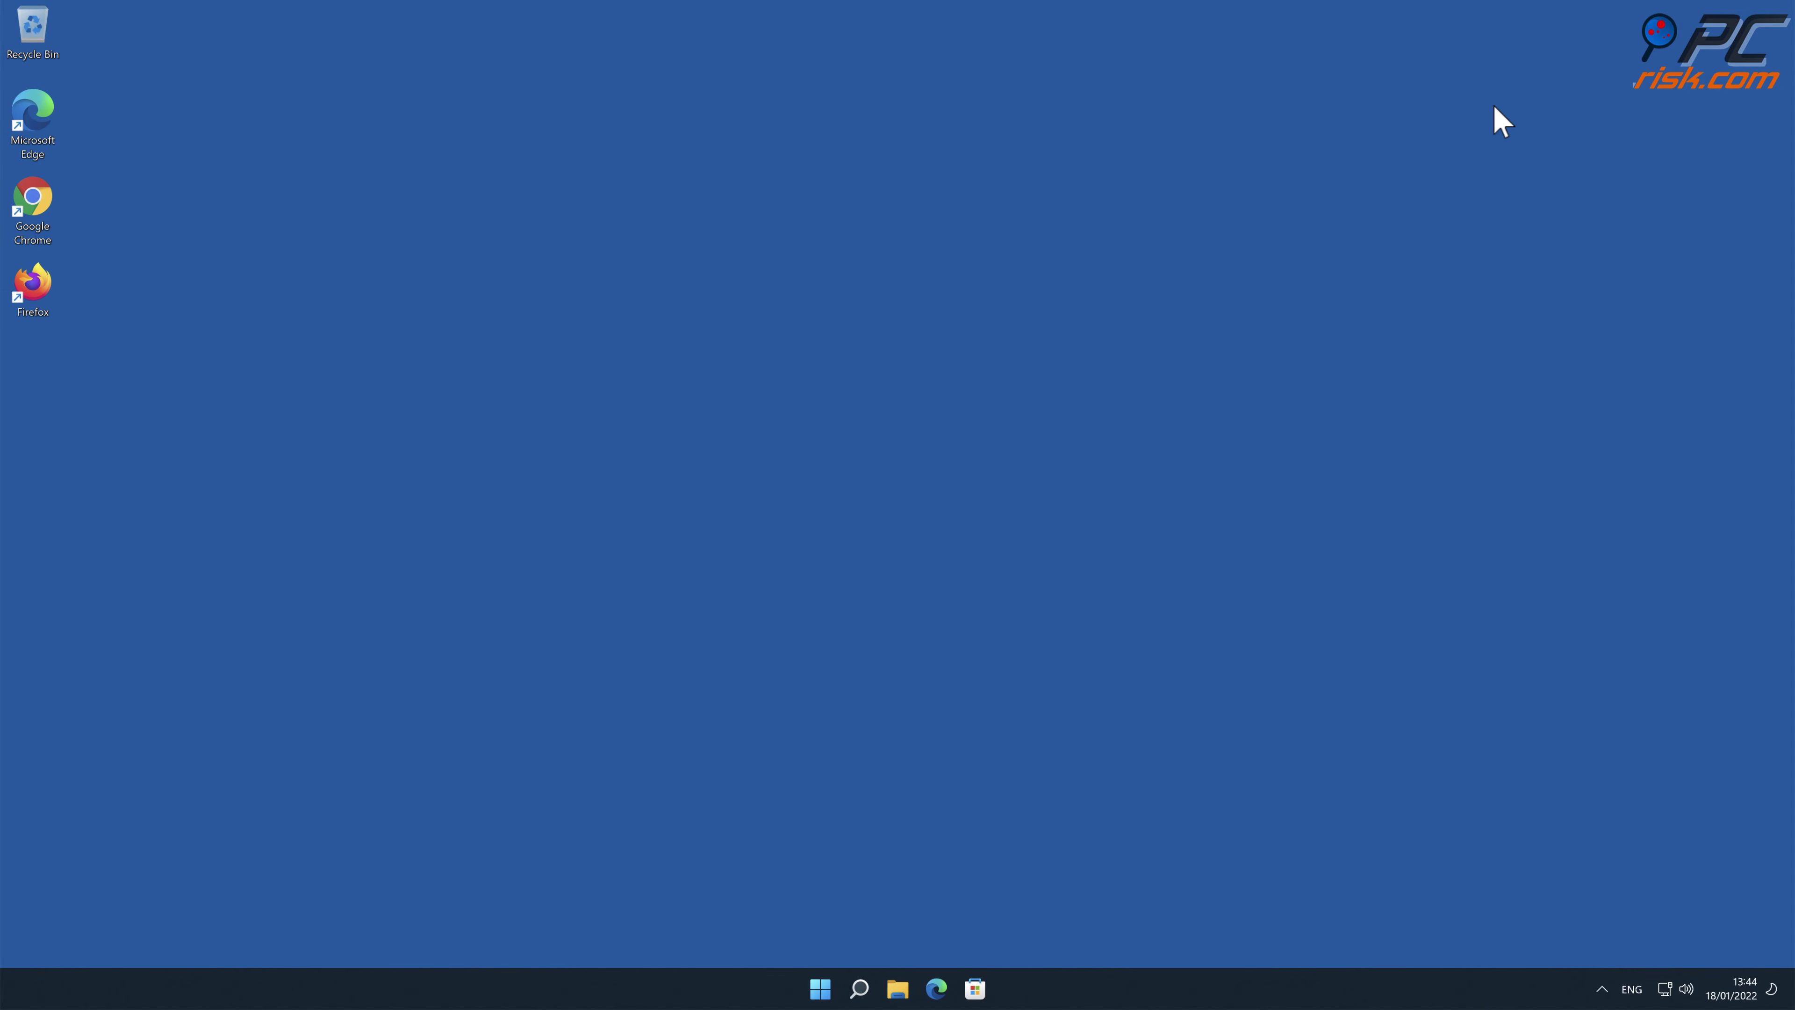